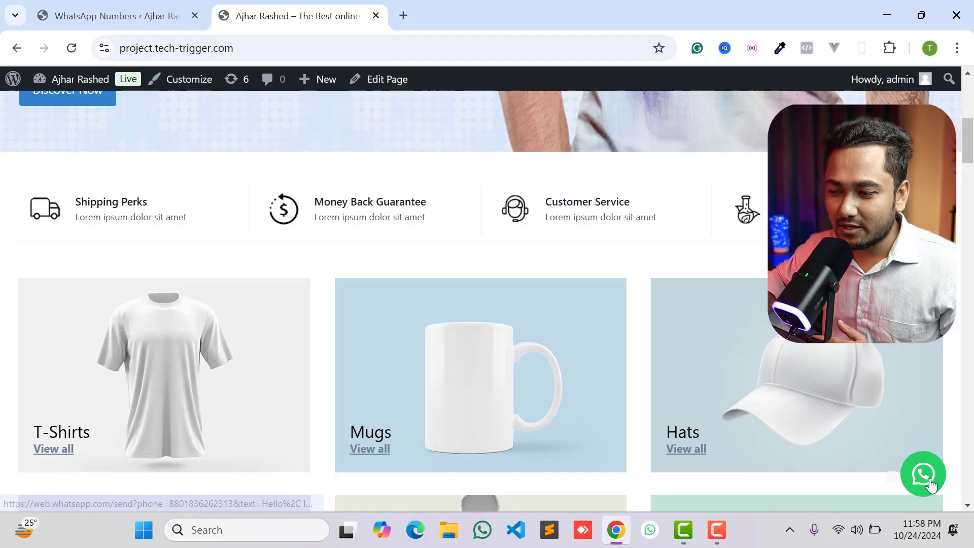
Step: Open the T-Shirt One product page from the Features Products section of the store's home page
scroll(774, 428, down, 8)
scroll(775, 429, down, 10)
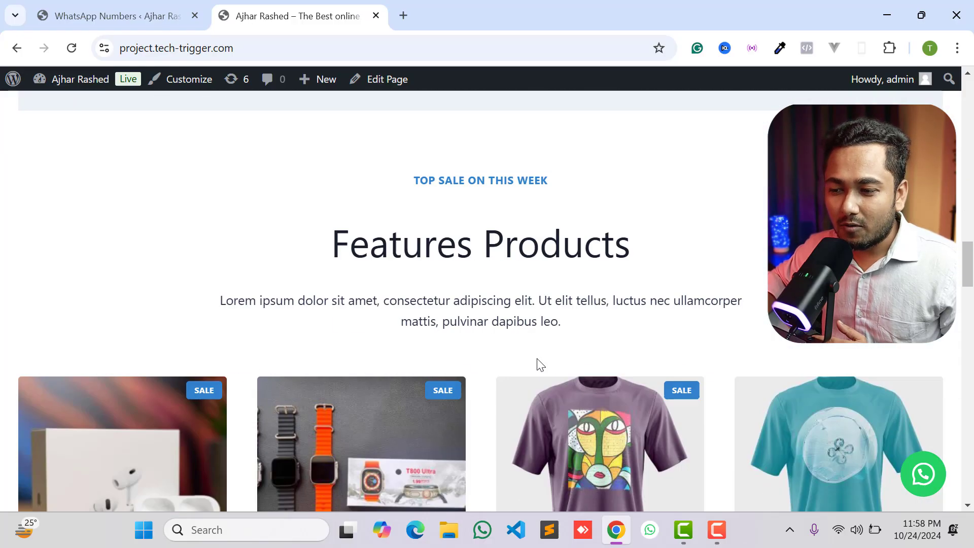
scroll(608, 165, up, 4)
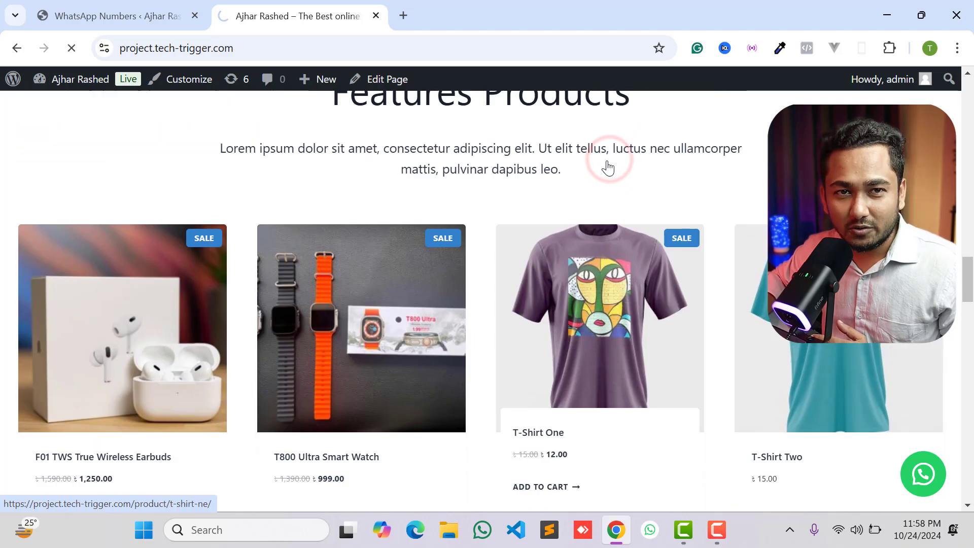
Step: Review the T-Shirt One product page and start a WhatsApp order for the product from it
scroll(717, 278, down, 3)
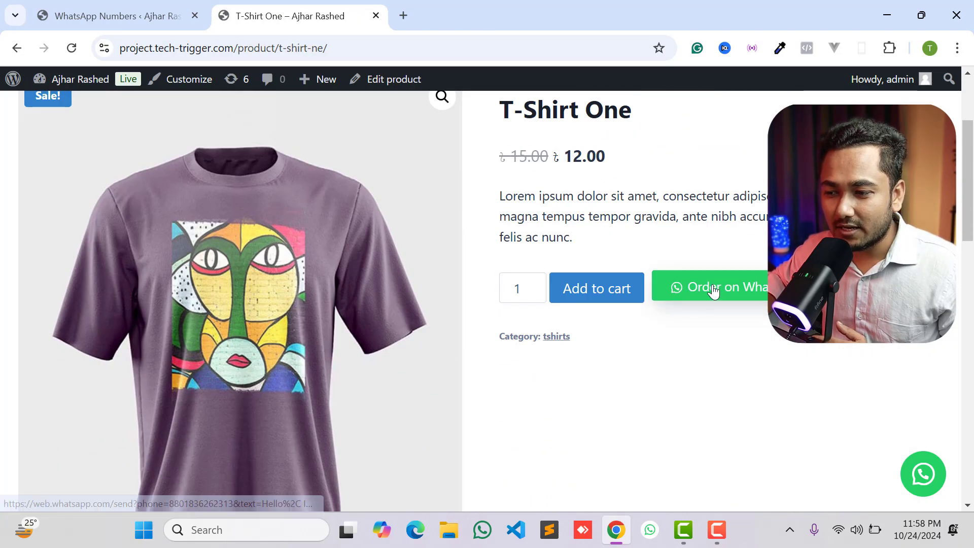
scroll(648, 260, up, 3)
scroll(502, 228, down, 3)
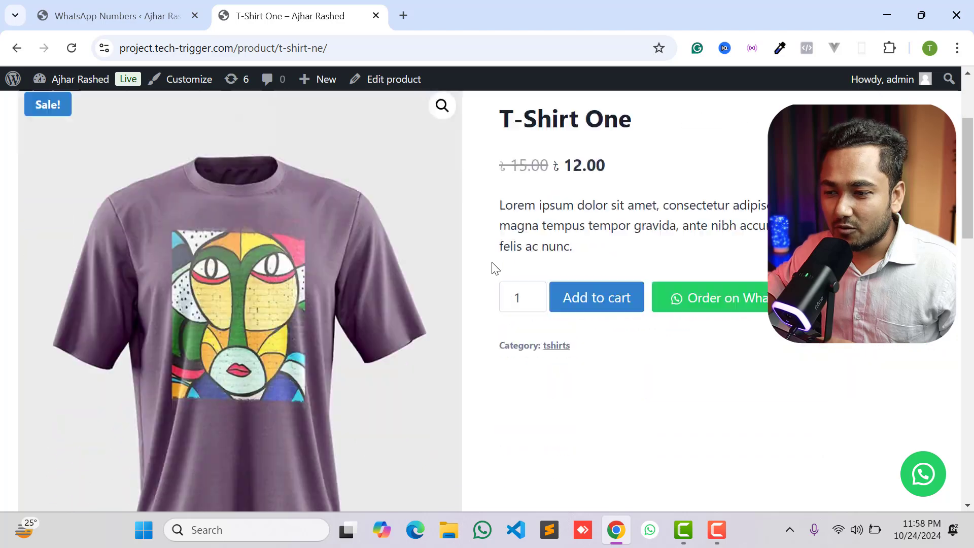
scroll(411, 230, up, 2)
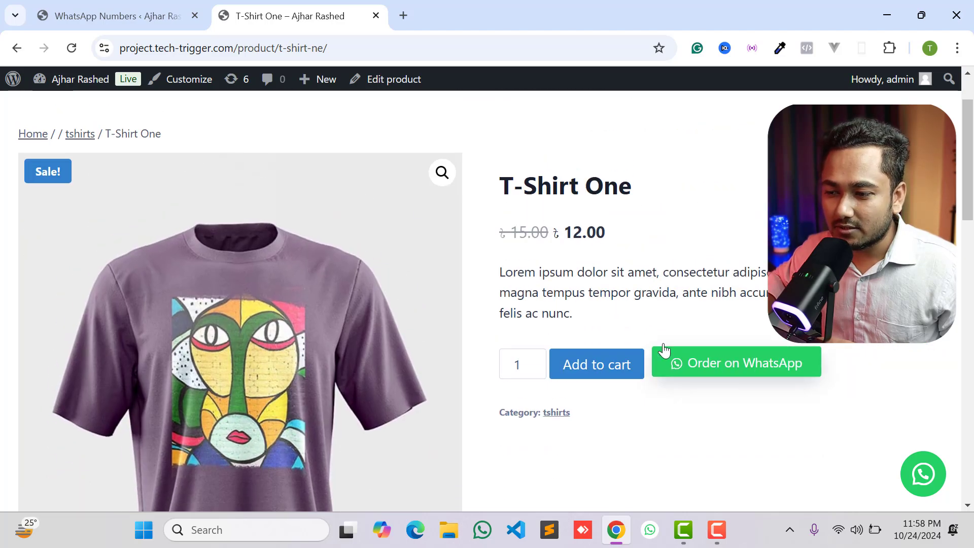
scroll(608, 185, up, 2)
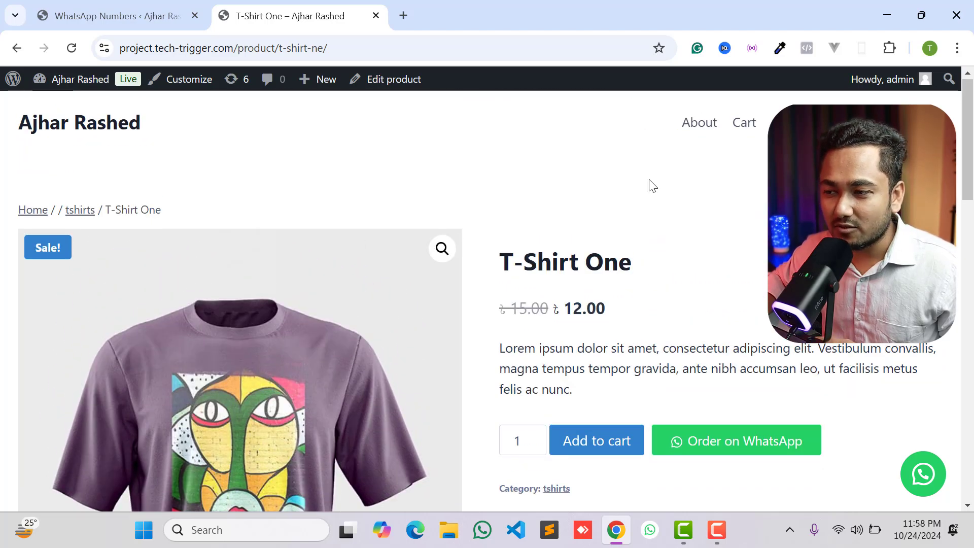
scroll(698, 294, down, 3)
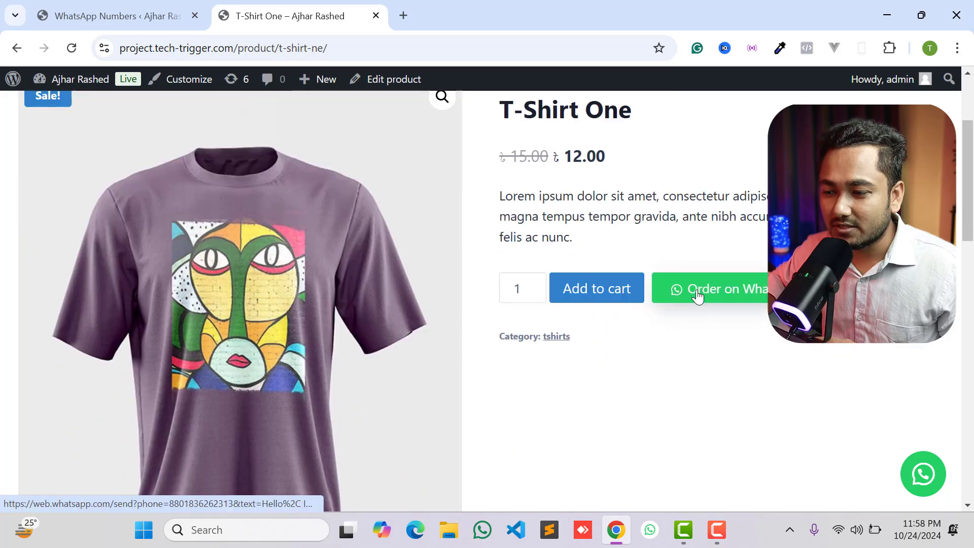
click(729, 293)
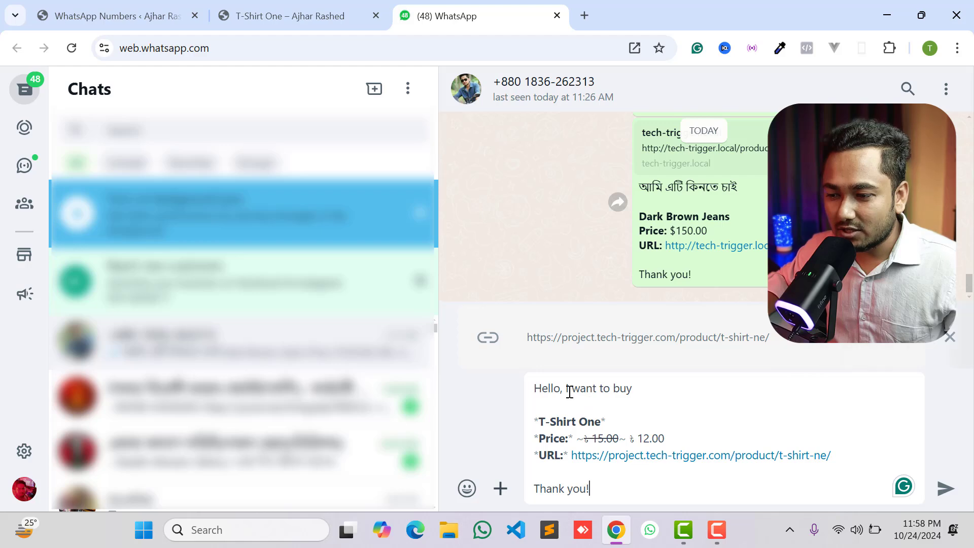
Step: Examine the greeting, product name, price and URL in the pre-filled WhatsApp order message
double_click(570, 392)
click(624, 390)
click(664, 395)
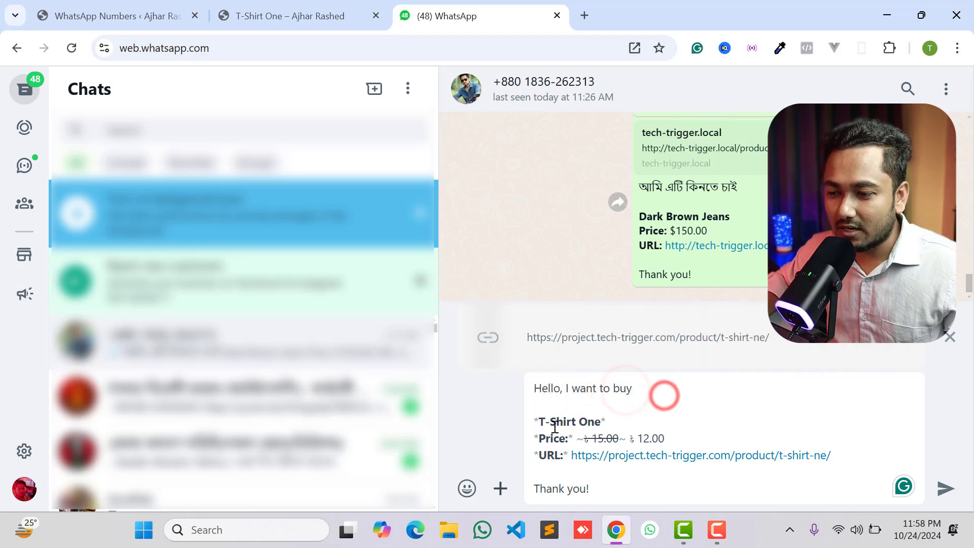
click(607, 437)
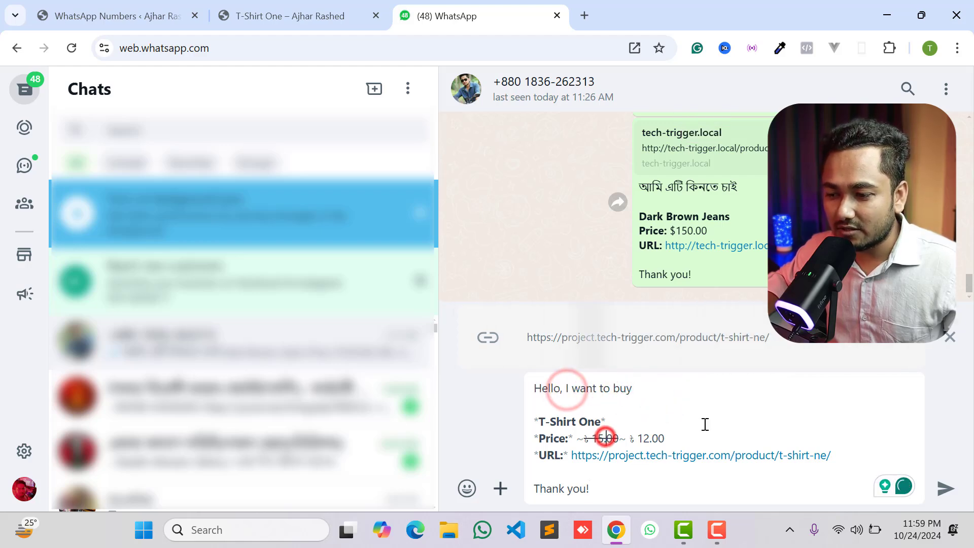
click(702, 423)
click(662, 432)
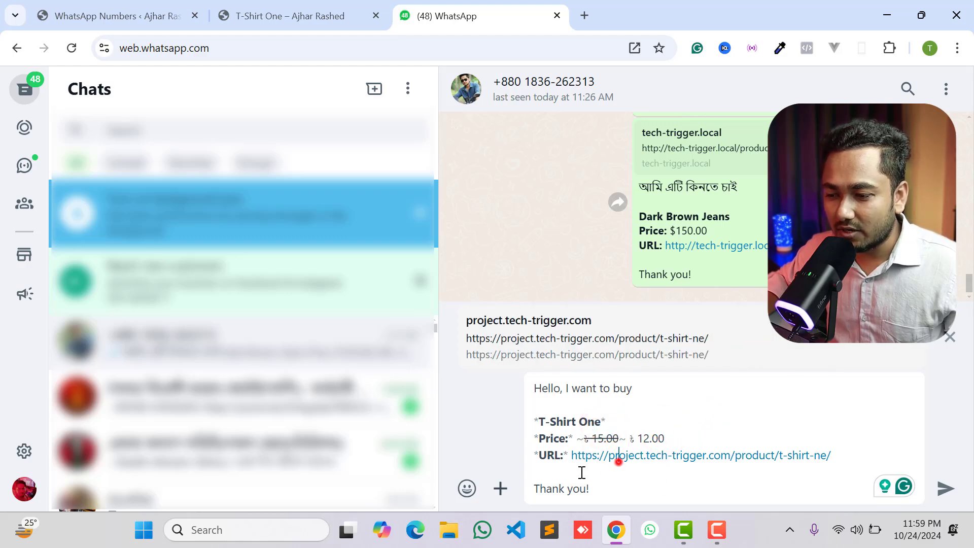
key(Up)
key(Up)
key(Up)
key(Up)
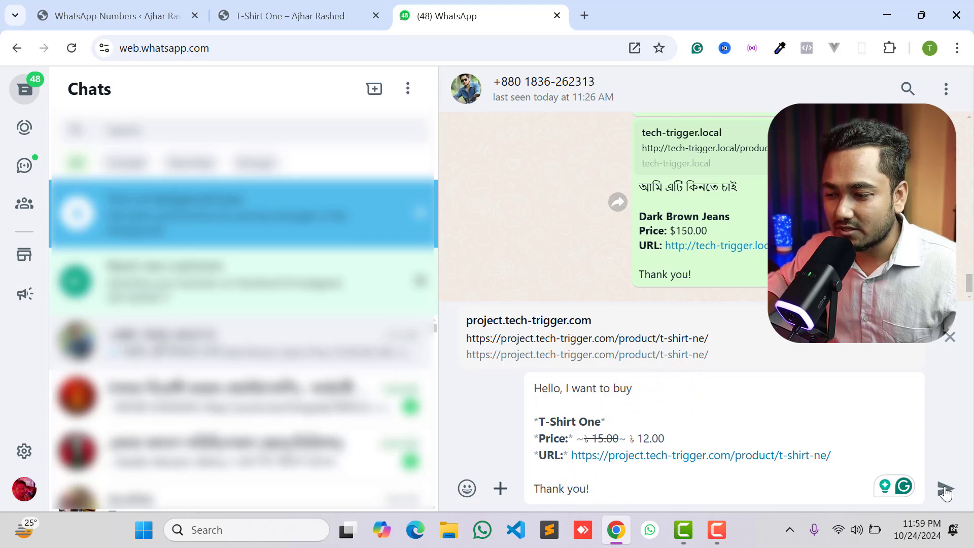
Step: Check the greeting line and send the pre-filled T-Shirt One order message in the WhatsApp chat
triple_click(576, 391)
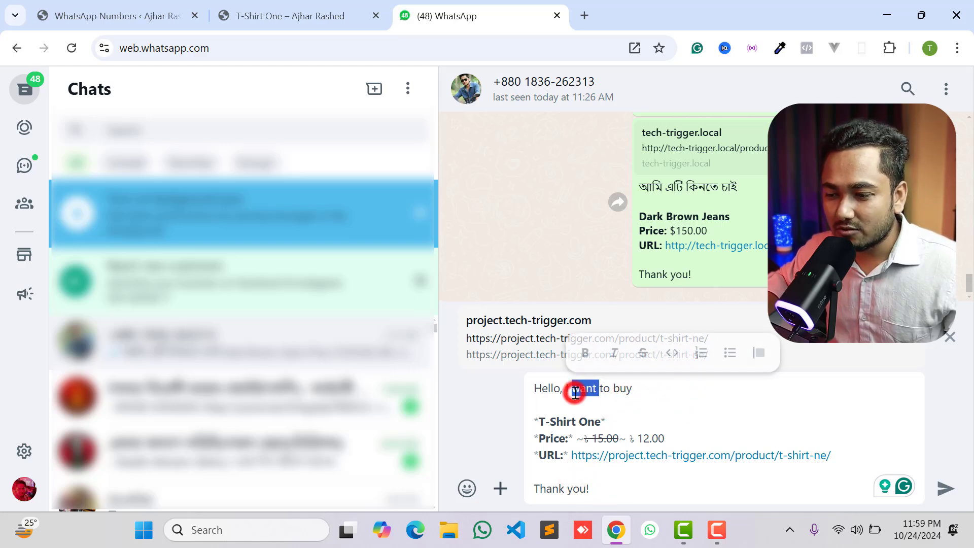
click(612, 413)
key(shift+Up)
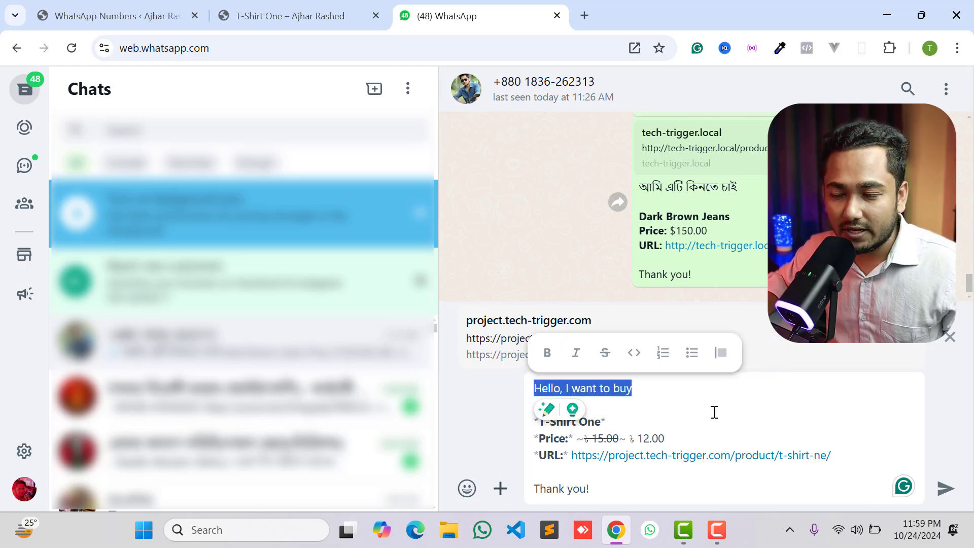
click(690, 397)
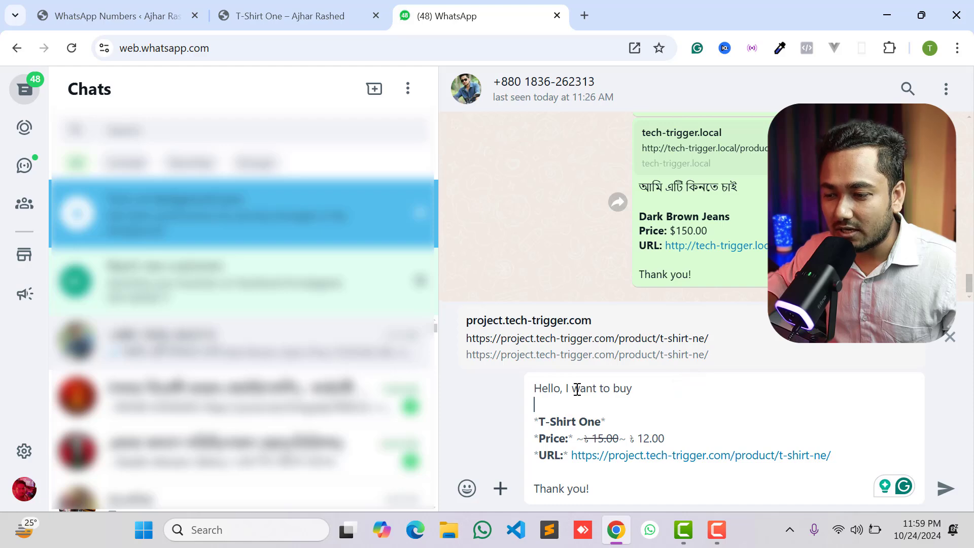
click(946, 489)
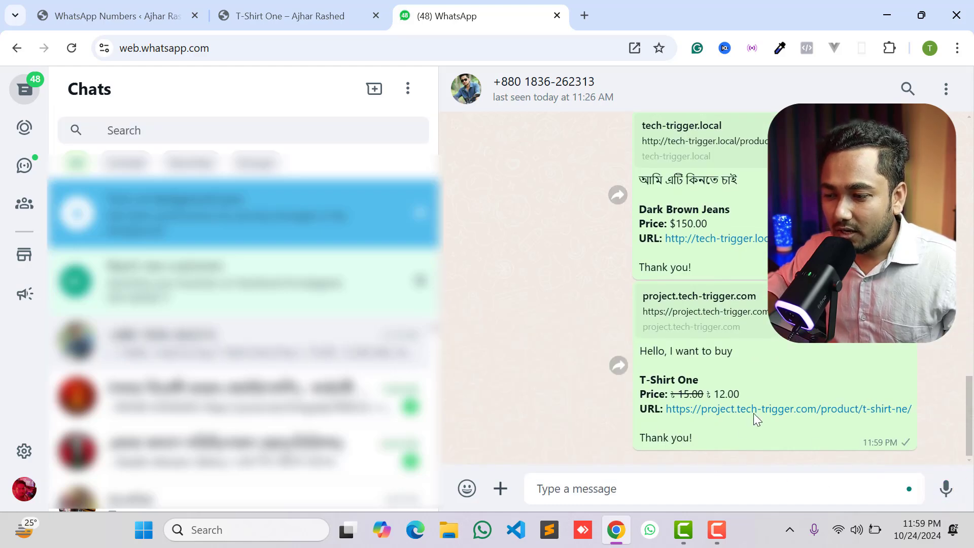
Step: Return to the T-Shirt One product page, launch its WhatsApp order again and view the open chat
click(735, 406)
click(264, 15)
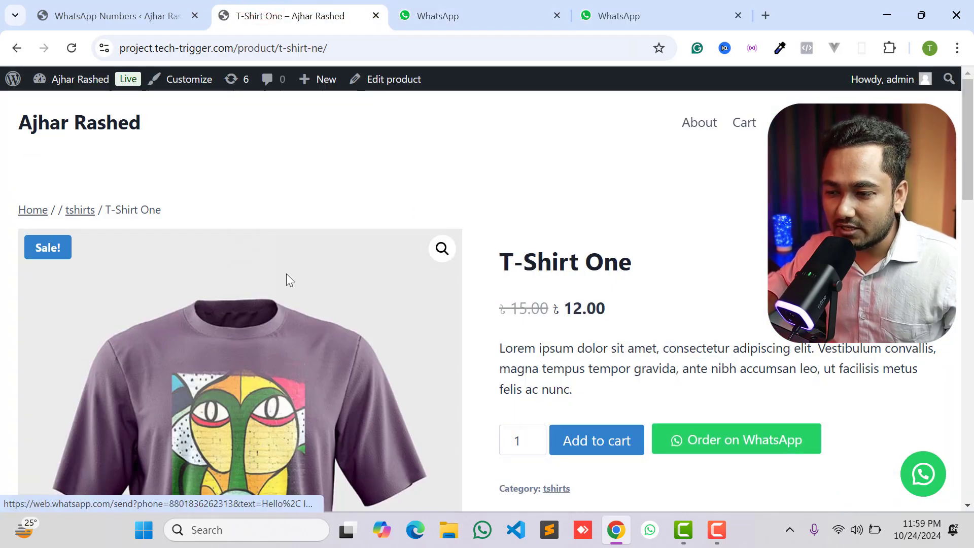
click(113, 10)
click(353, 7)
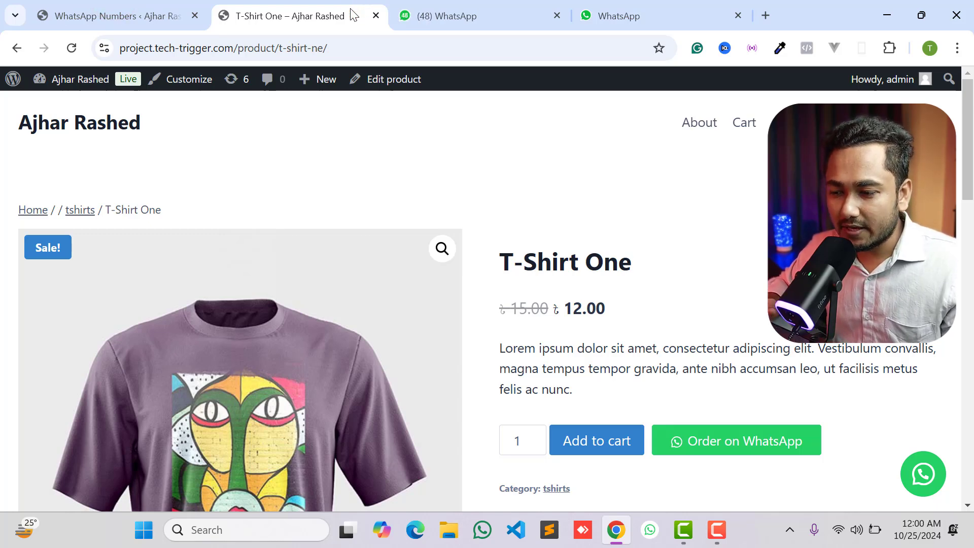
click(477, 11)
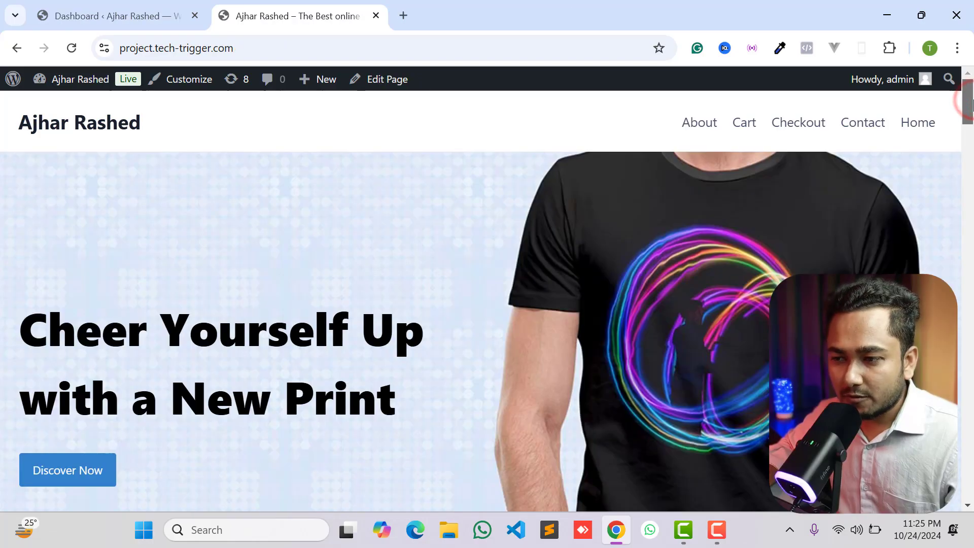
Step: Look through the Features Products on the store's home page and open the T-Shirt One product
drag(971, 104, 953, 293)
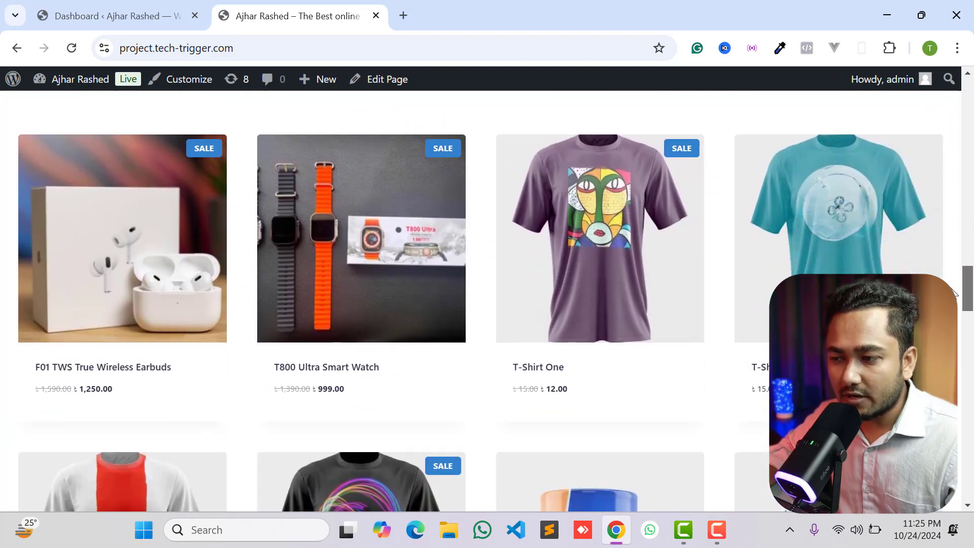
scroll(954, 293, down, 4)
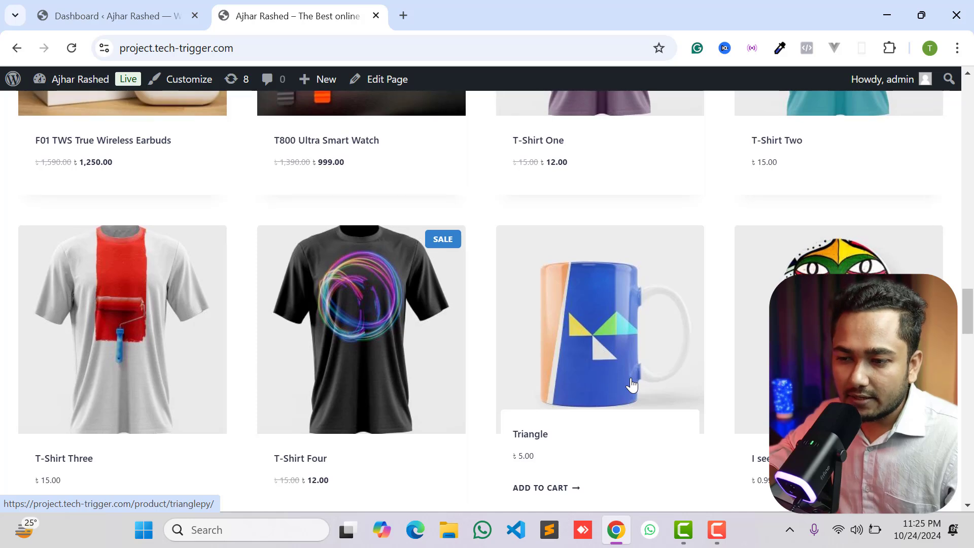
scroll(631, 385, up, 3)
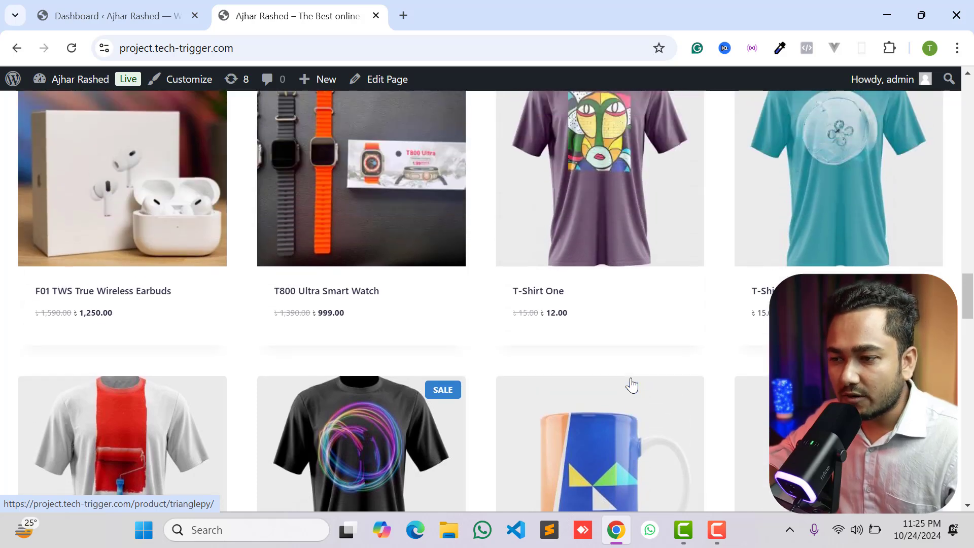
scroll(660, 364, up, 3)
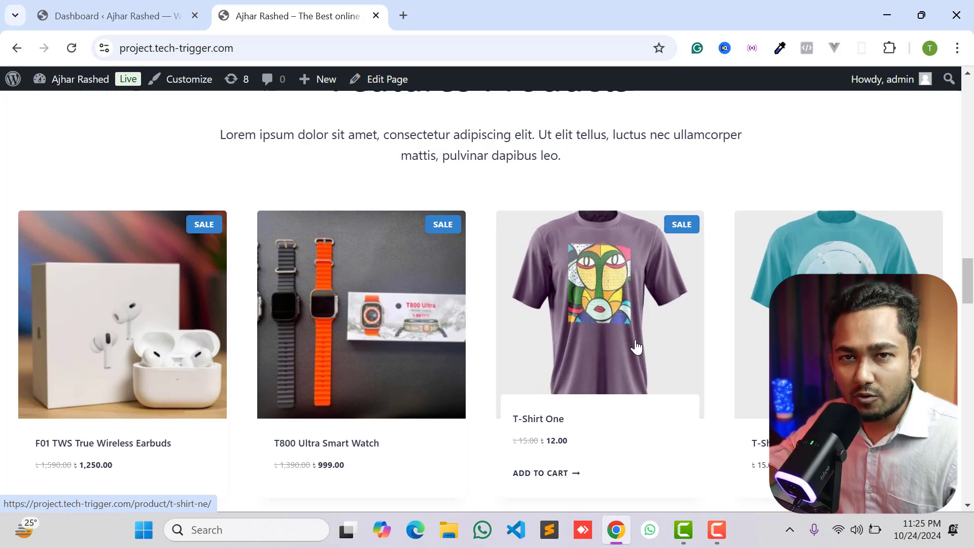
scroll(145, 370, down, 5)
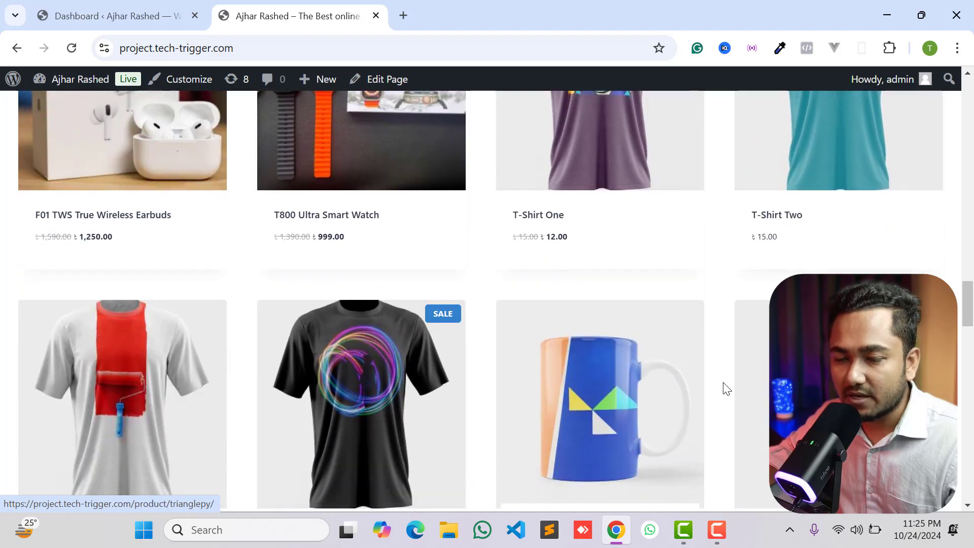
scroll(726, 396, up, 2)
scroll(726, 403, down, 1)
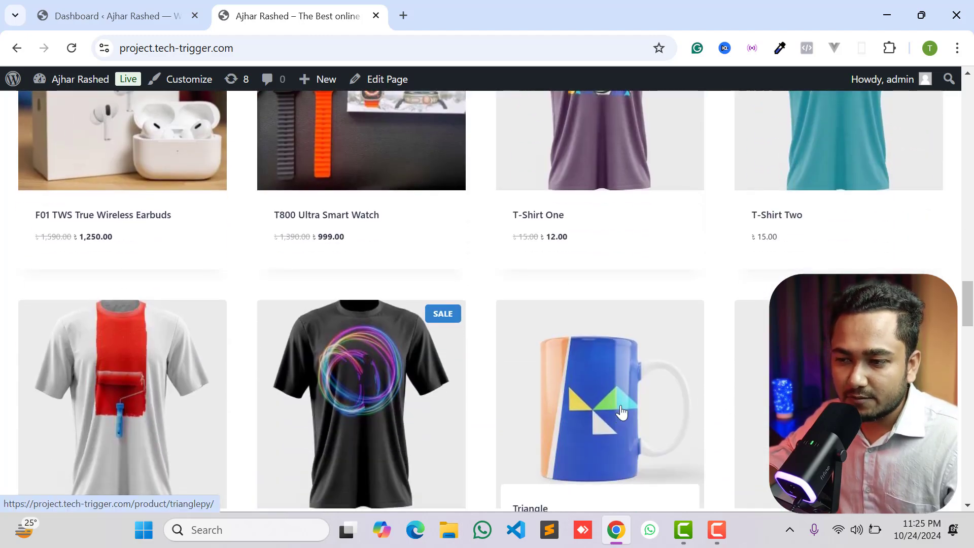
scroll(622, 412, up, 3)
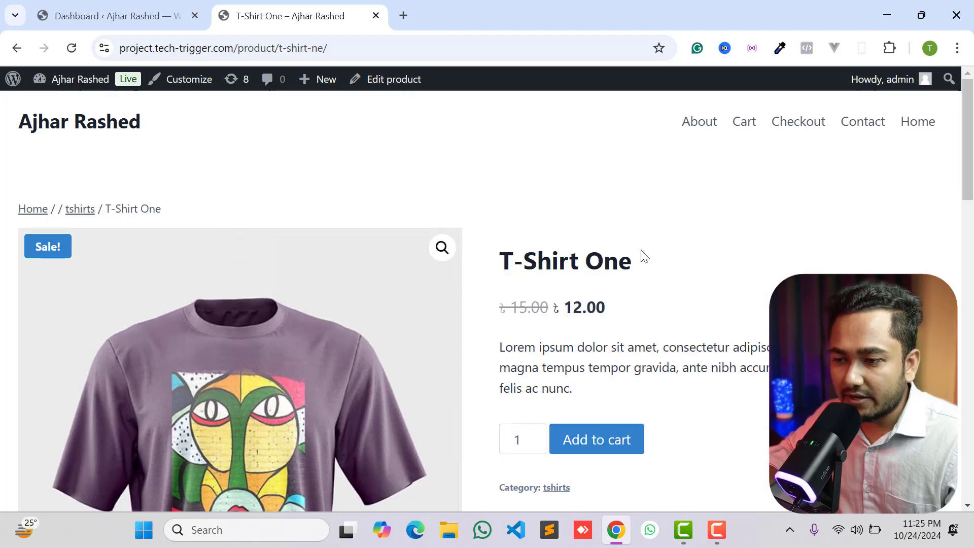
Step: Examine the purchase options on the T-Shirt One product page
scroll(453, 274, down, 5)
scroll(457, 279, up, 3)
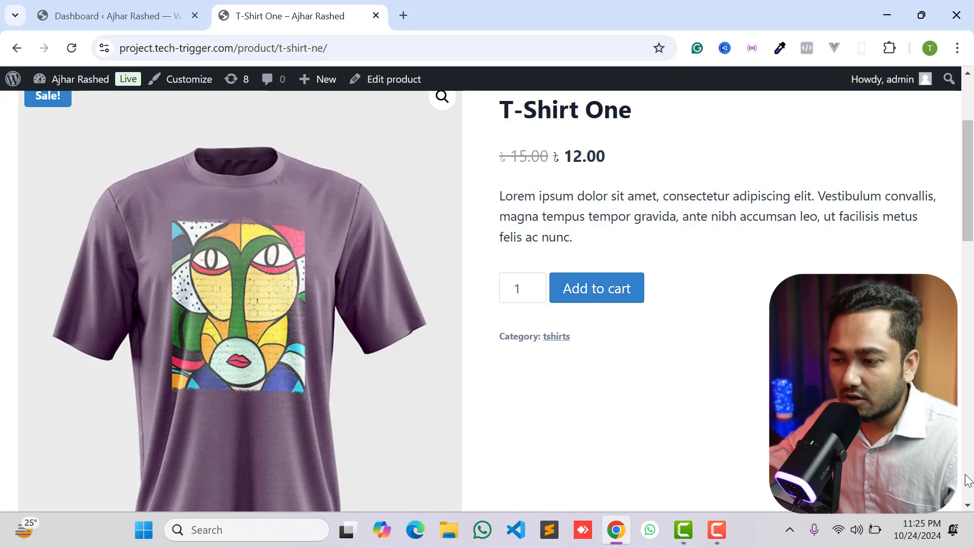
scroll(539, 319, up, 3)
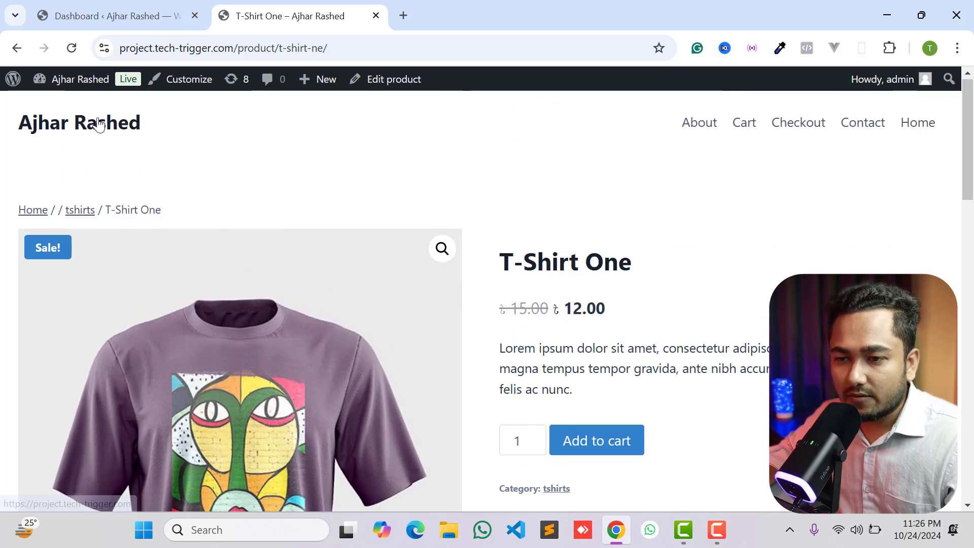
Step: Open the WordPress admin's page for adding plugins and search for "OneClick Chat to Order"
click(136, 13)
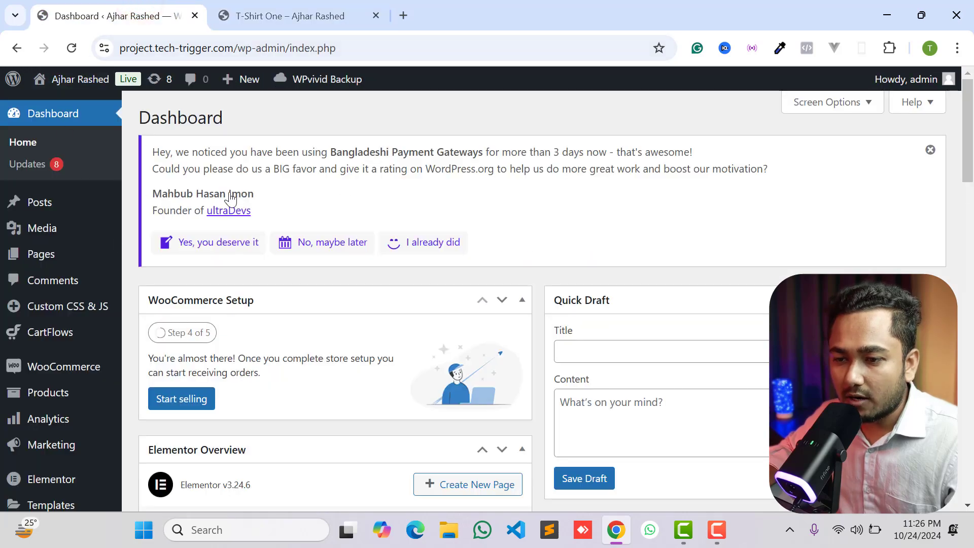
scroll(56, 426, down, 5)
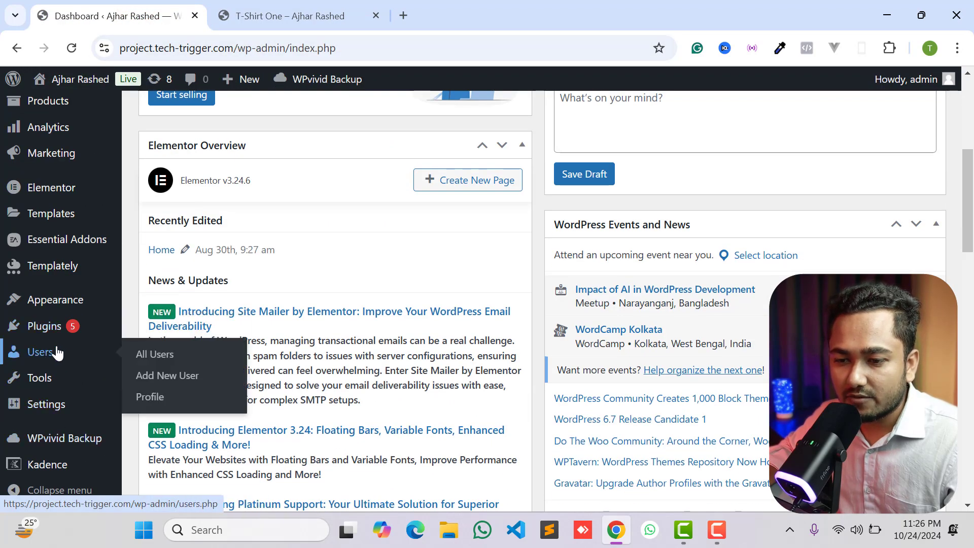
mouse_move(36, 331)
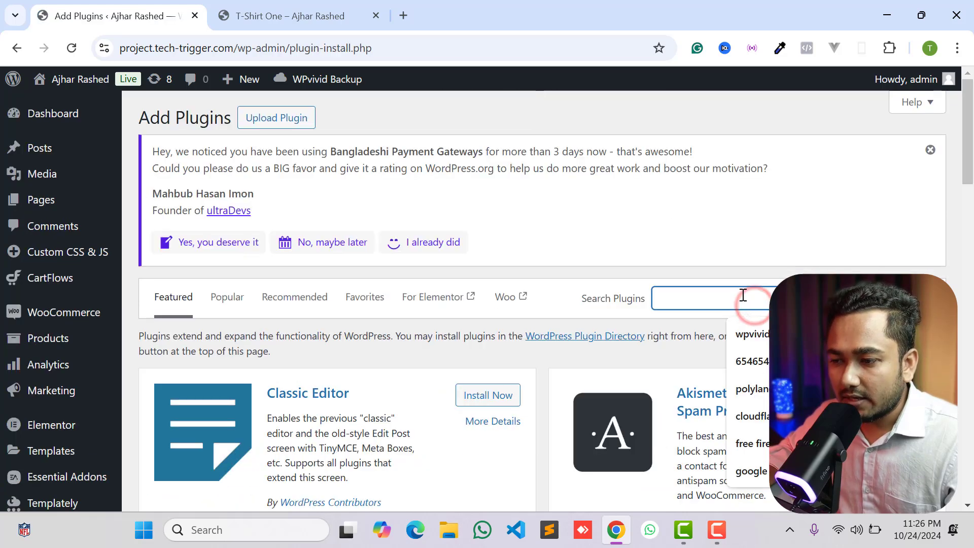
right_click(741, 297)
click(789, 157)
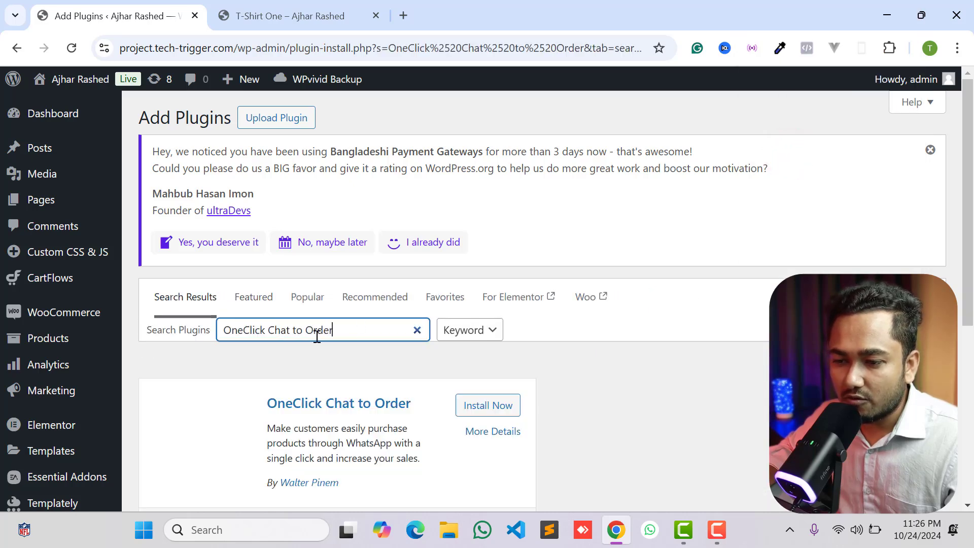
Step: Install and activate the OneClick Chat to Order plugin and open its Global Settings
scroll(319, 333, down, 2)
scroll(298, 335, down, 1)
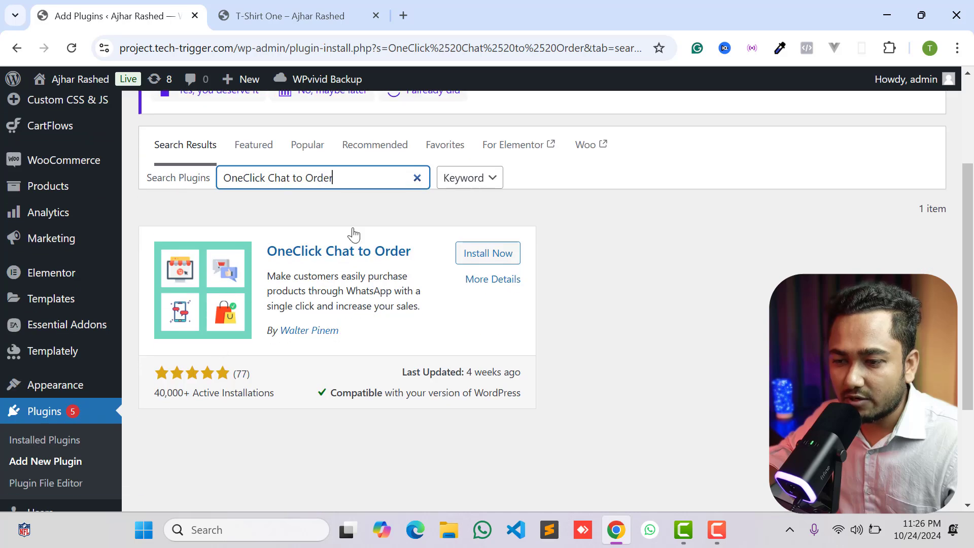
click(504, 256)
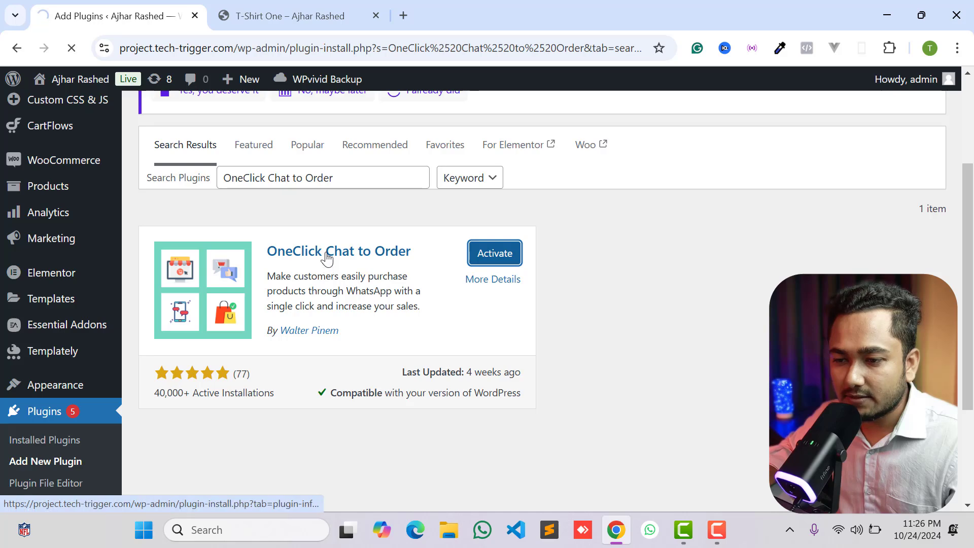
mouse_move(45, 415)
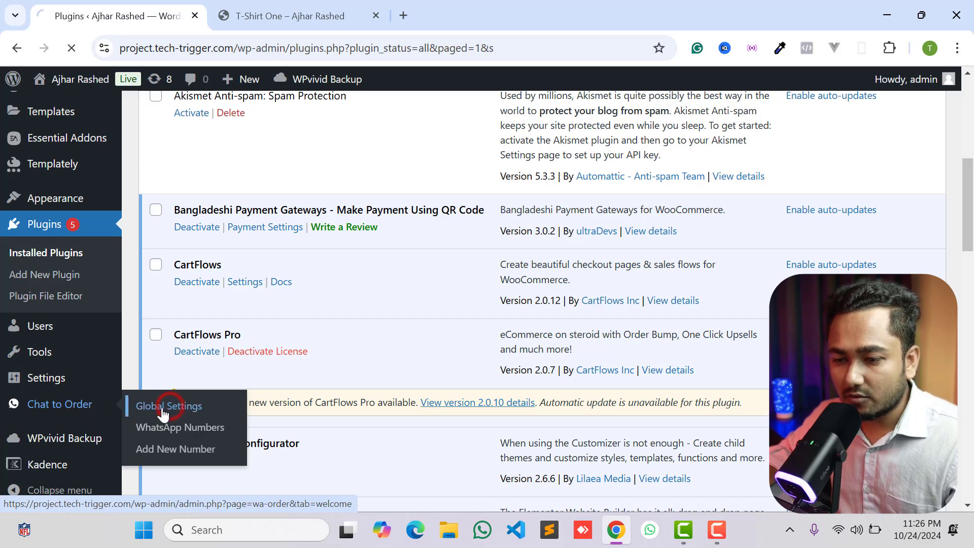
Step: From the plugin's Numbers settings, start a new WhatsApp number entry and title it "Support"
scroll(248, 331, down, 2)
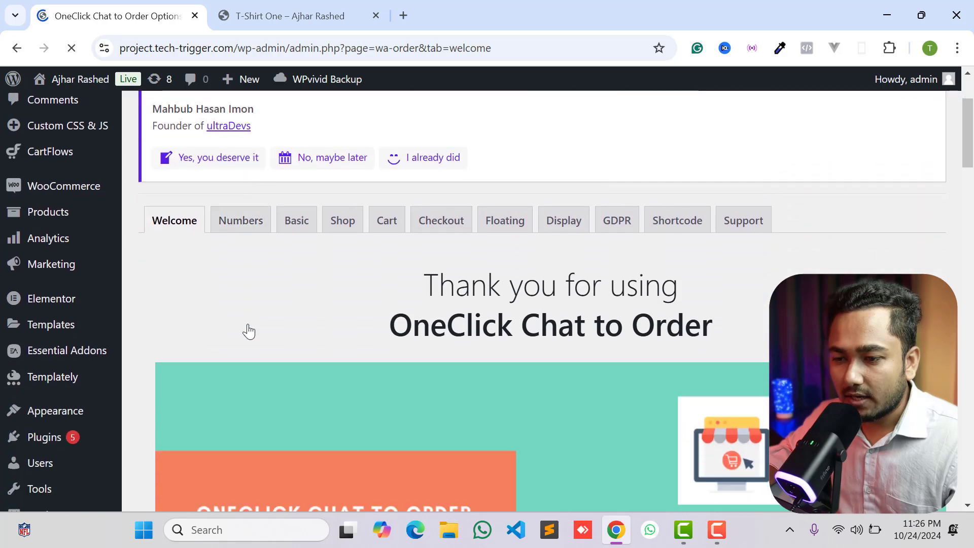
scroll(248, 331, down, 1)
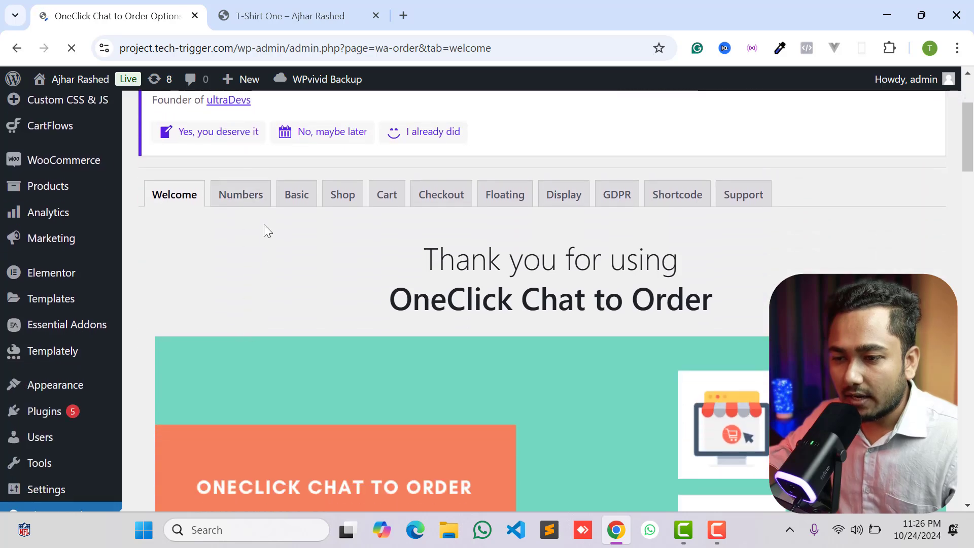
click(240, 202)
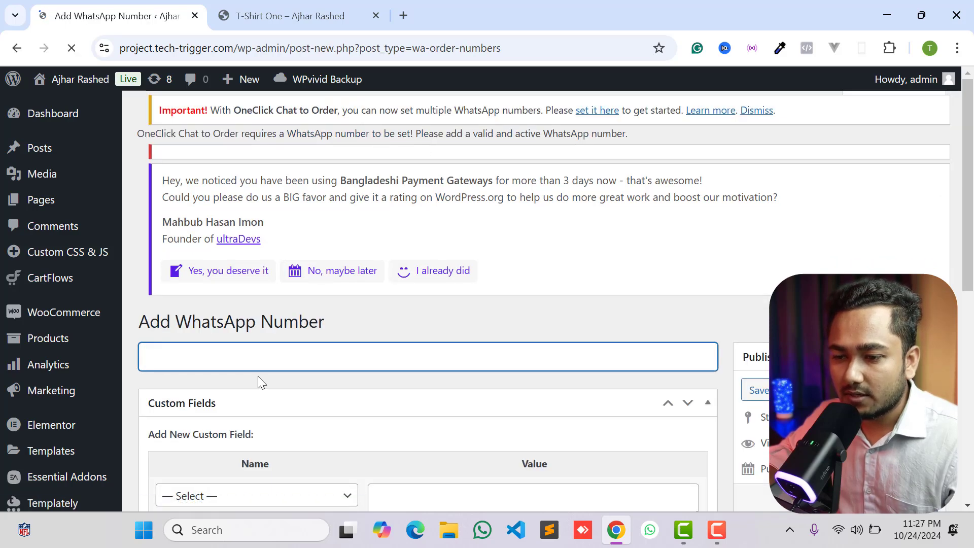
scroll(246, 370, down, 3)
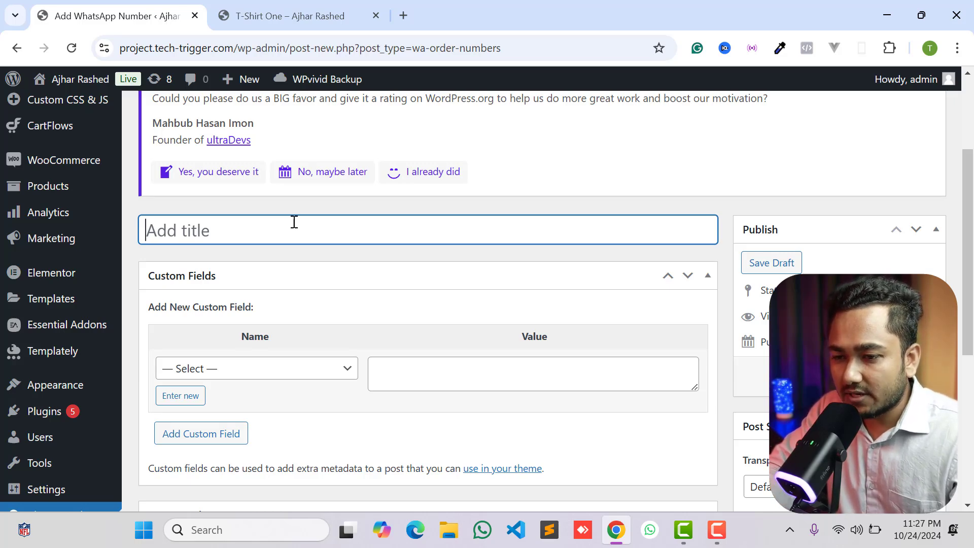
text(Support)
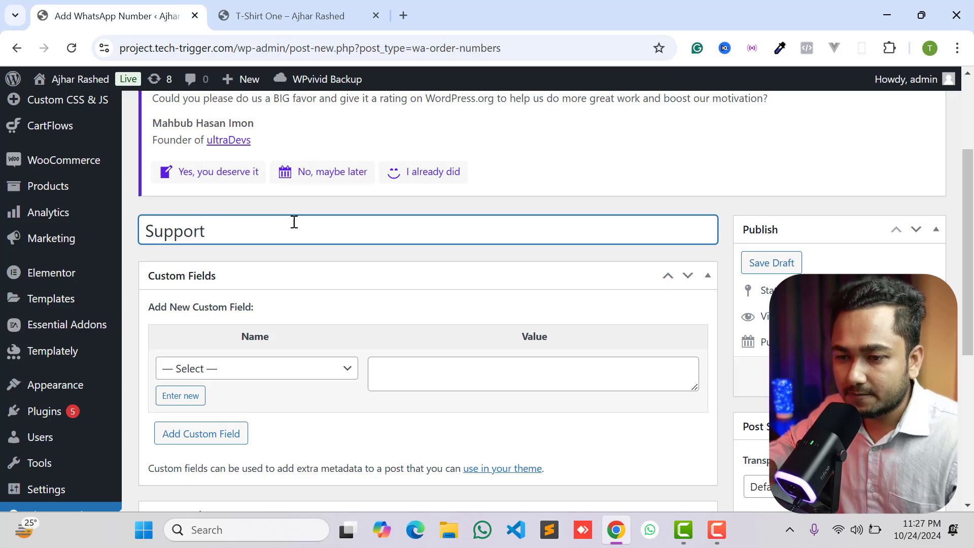
Step: Enter the support WhatsApp number including its country code and publish the Support entry
click(391, 248)
scroll(391, 248, down, 6)
click(392, 258)
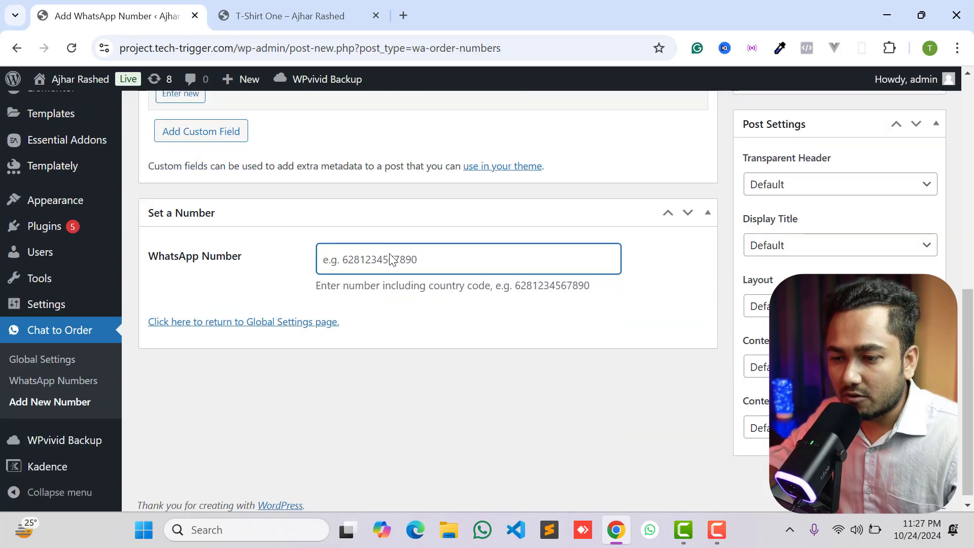
click(363, 264)
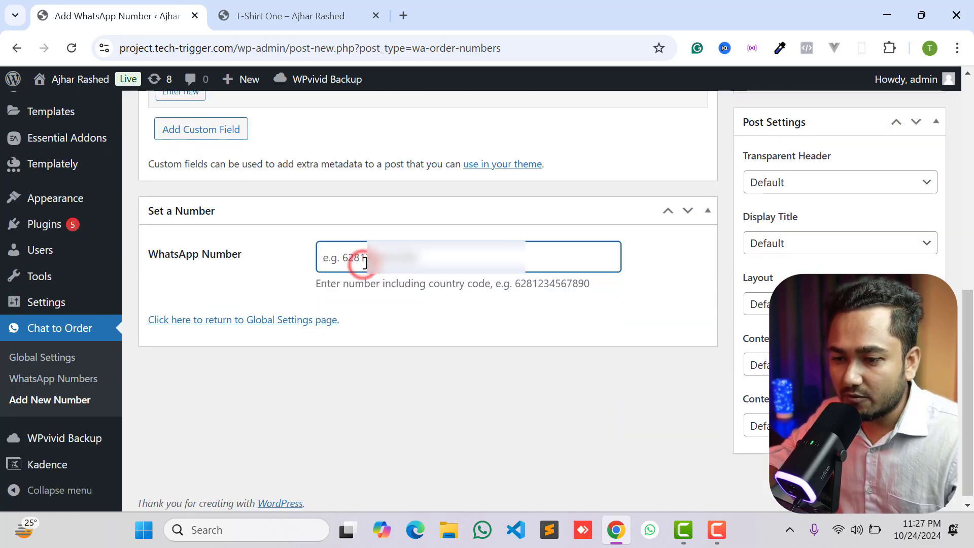
text(88)
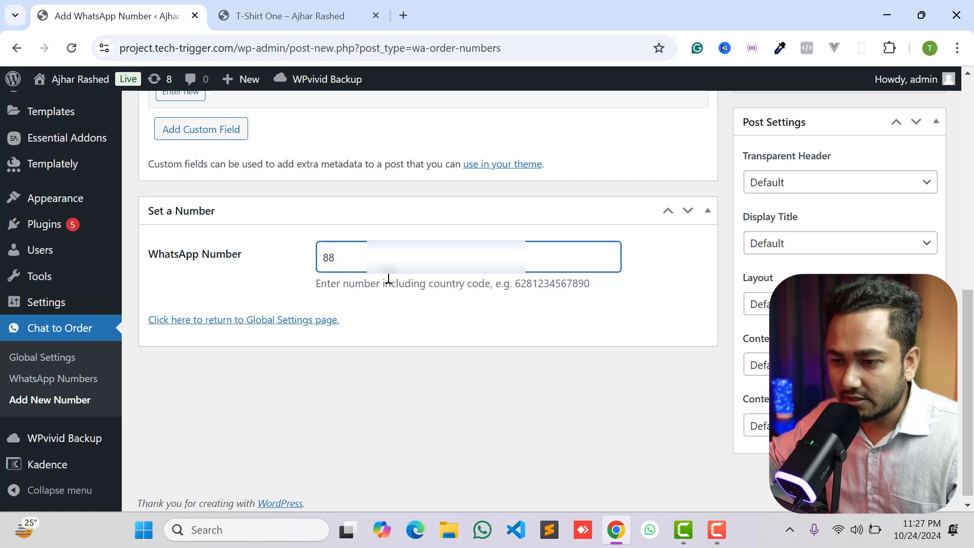
text(018)
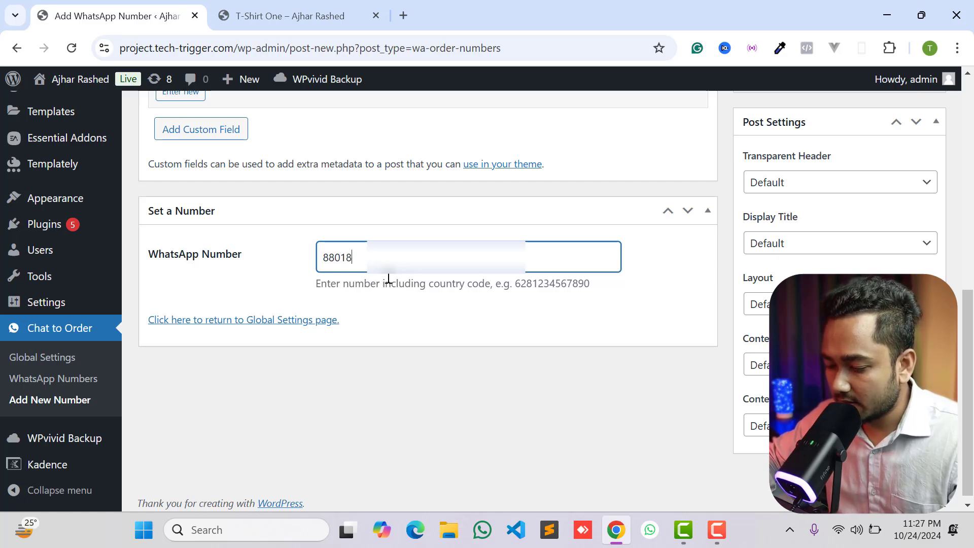
text(362)
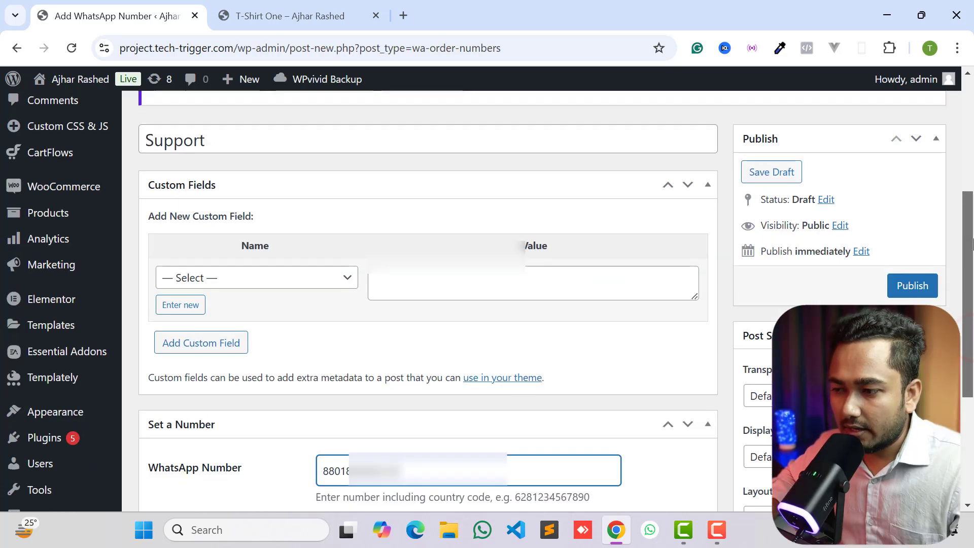
scroll(388, 278, up, 4)
click(906, 289)
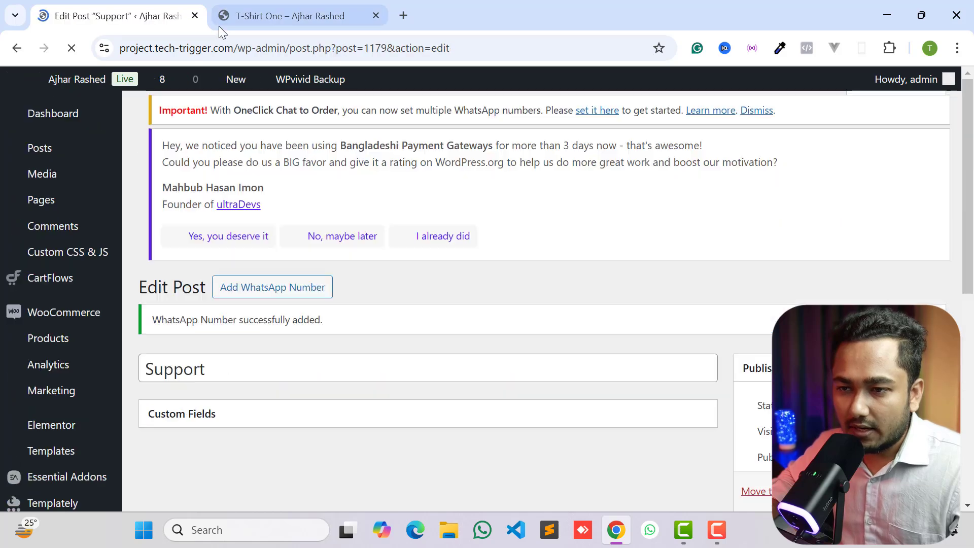
Step: Reload the T-Shirt One product page and check the purchase buttons for the WhatsApp ordering option
click(255, 14)
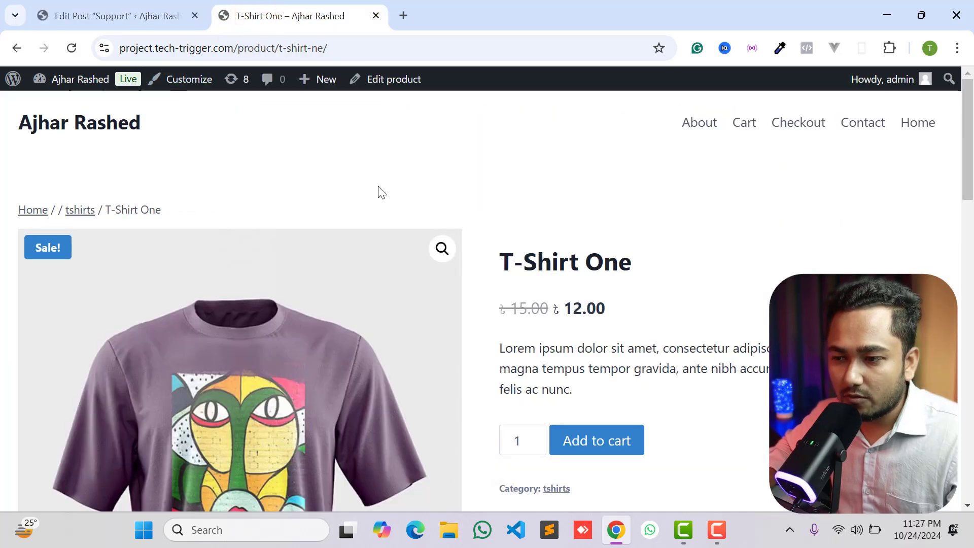
scroll(665, 261, down, 6)
scroll(594, 222, up, 3)
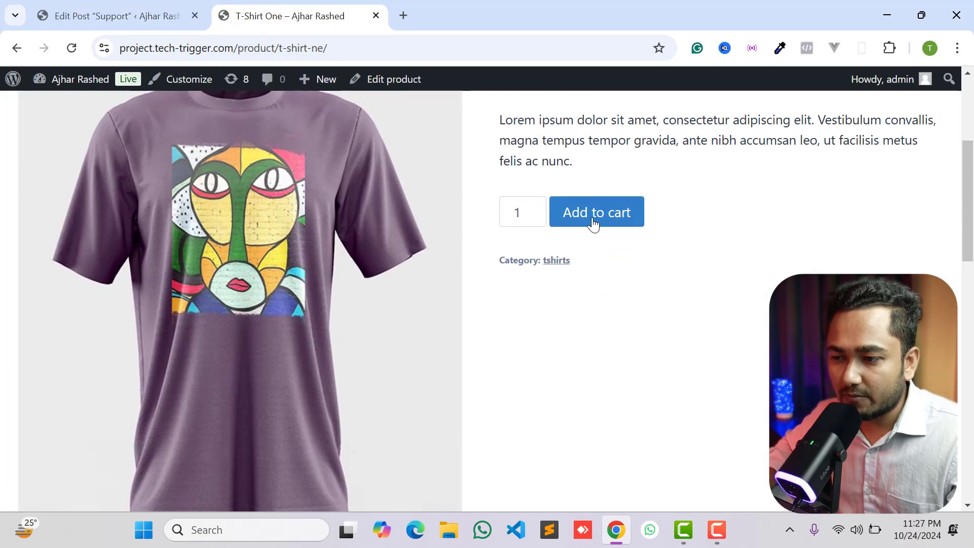
click(67, 50)
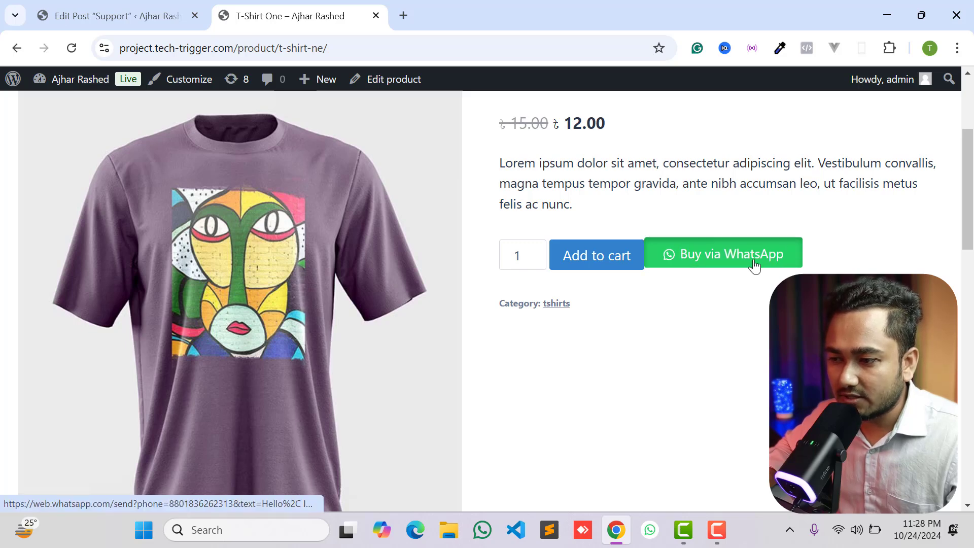
scroll(711, 260, up, 3)
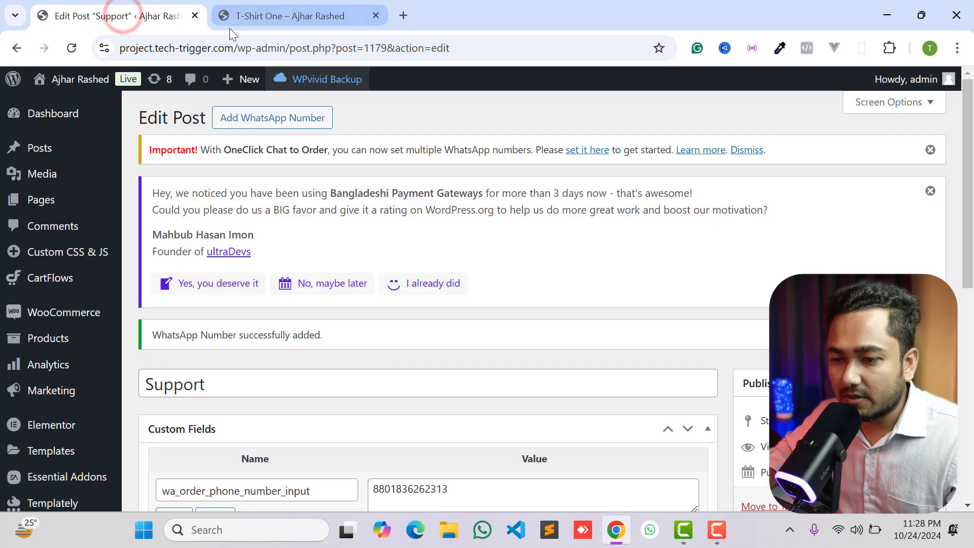
Step: Return to the WordPress admin and open the Basic section of the Chat to Order Global Settings
scroll(203, 254, down, 9)
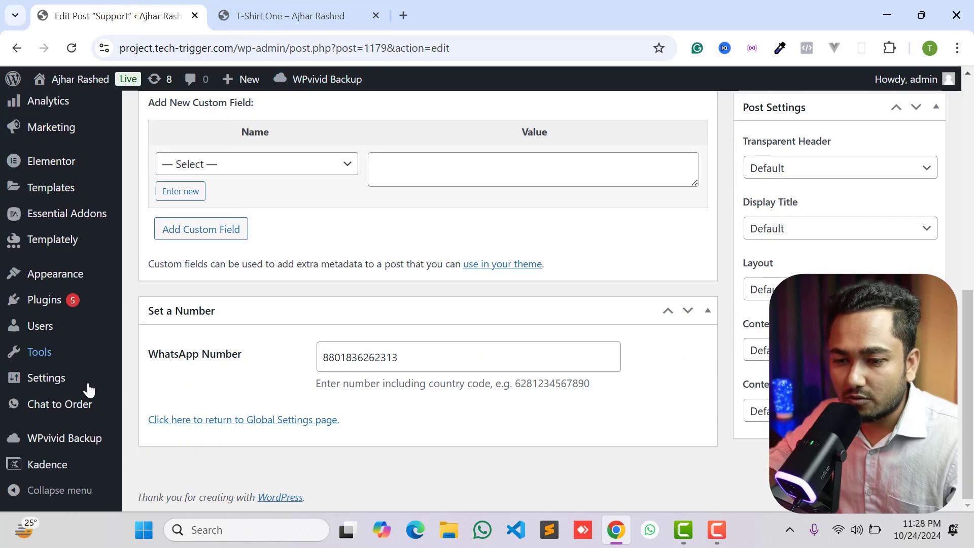
scroll(285, 220, up, 5)
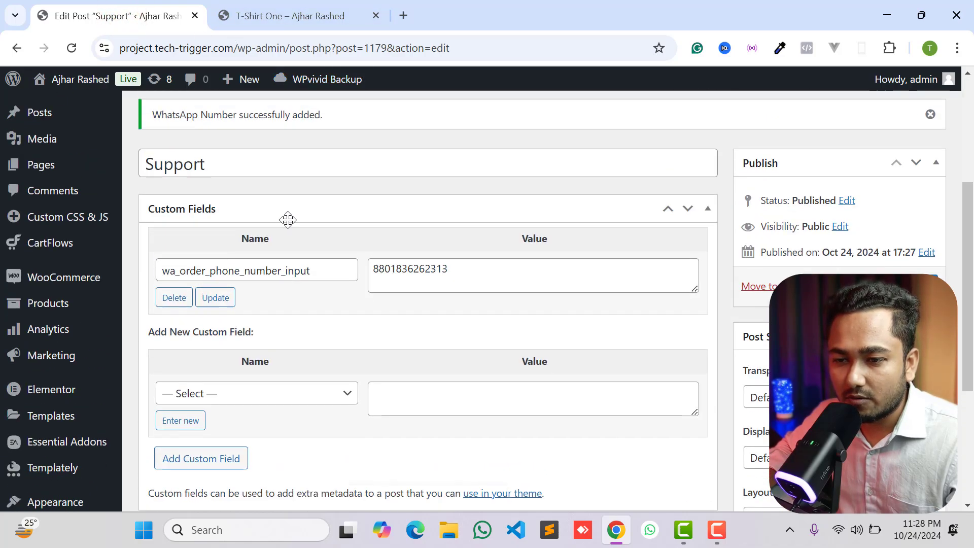
scroll(74, 344, down, 5)
mouse_move(27, 433)
mouse_move(48, 414)
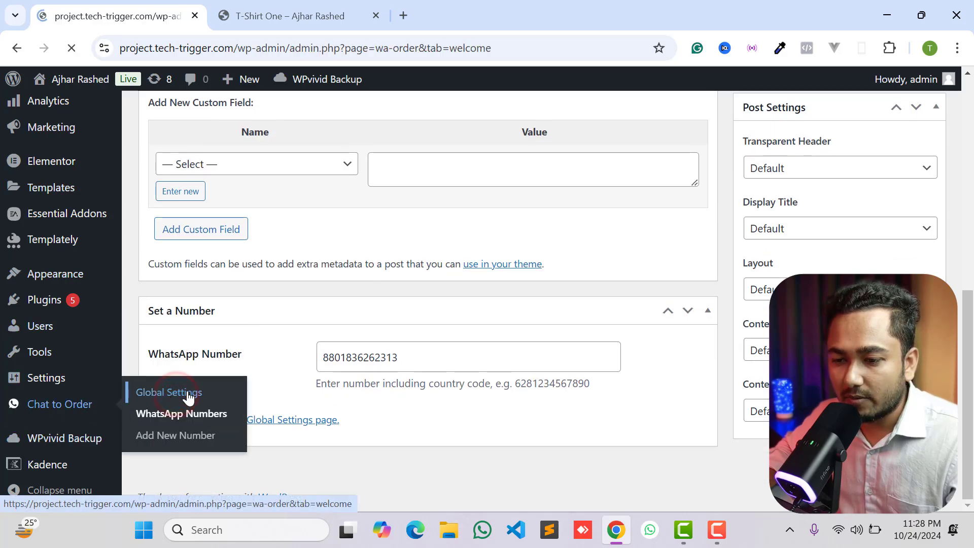
scroll(245, 366, down, 2)
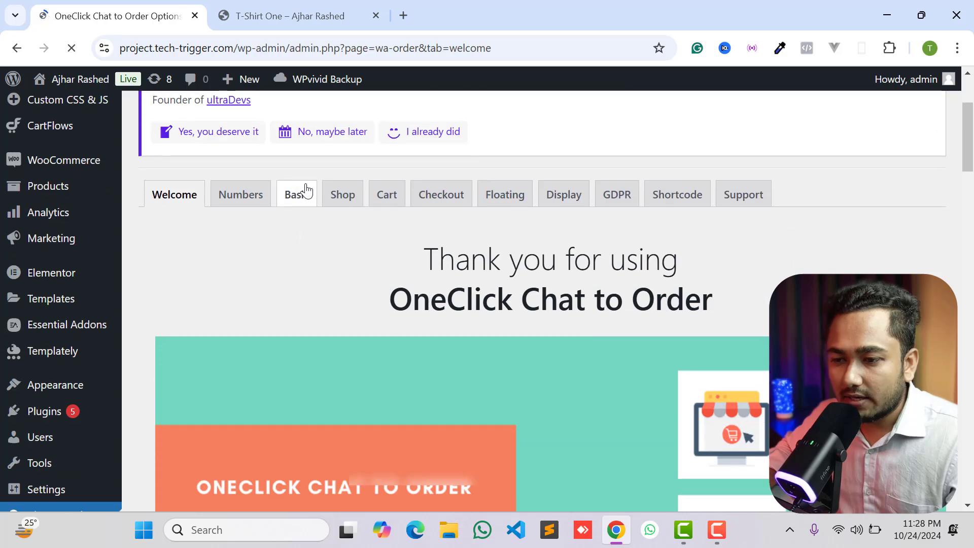
click(293, 199)
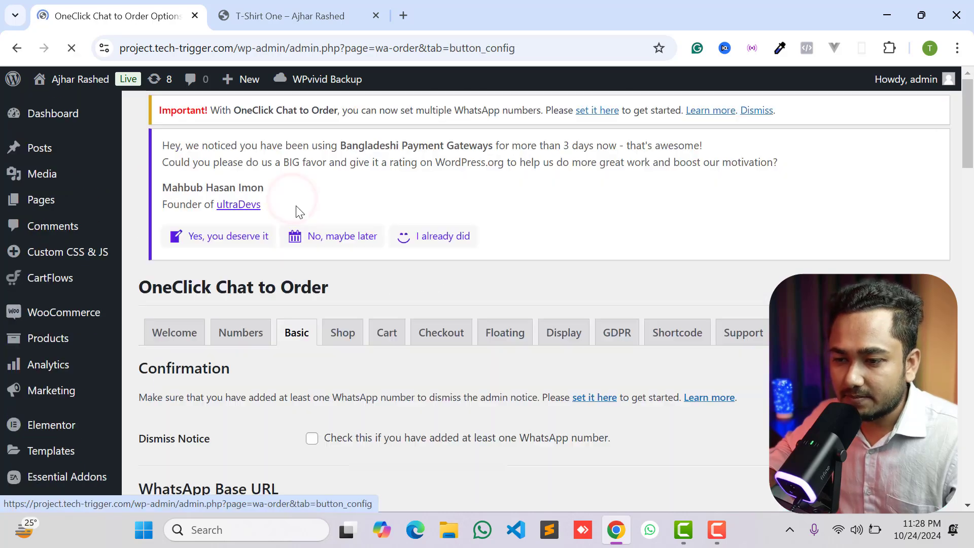
Step: Examine the WhatsApp Base URL options for mobile and desktop, keeping the api.whatsapp.com and web.whatsapp.com defaults
scroll(311, 241, down, 6)
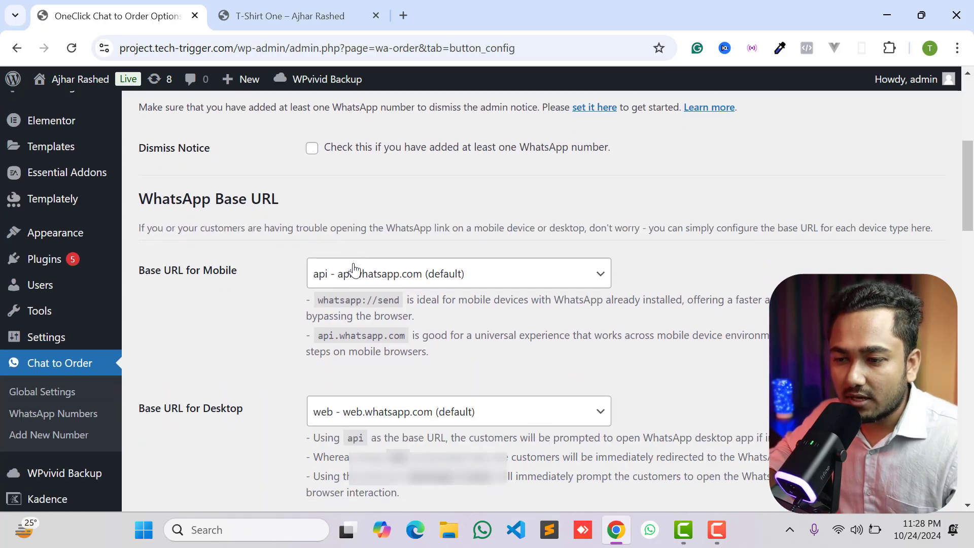
scroll(354, 347, down, 2)
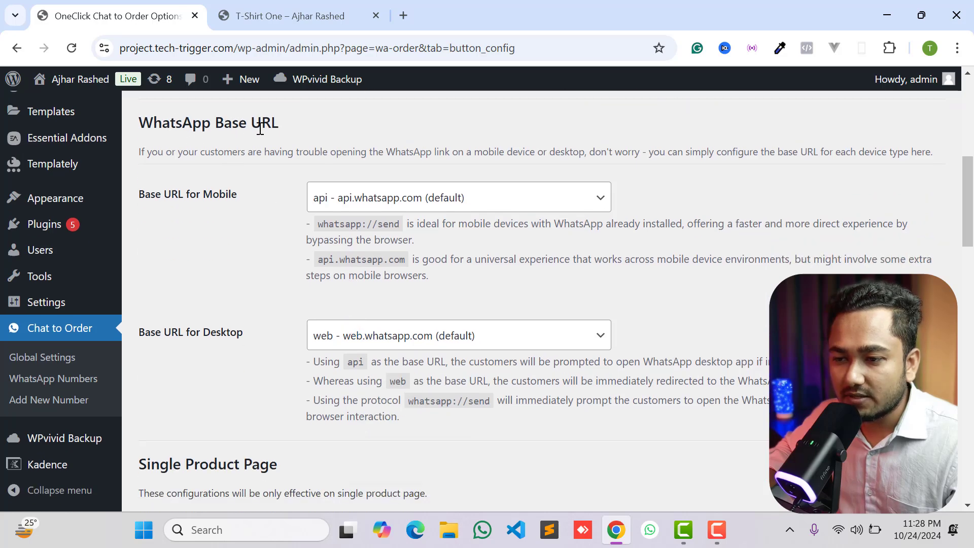
click(207, 195)
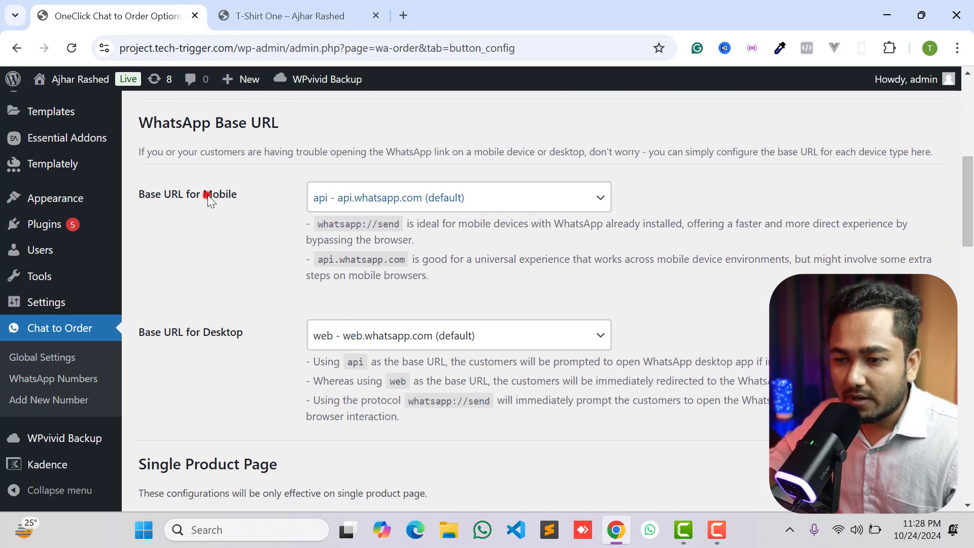
click(384, 203)
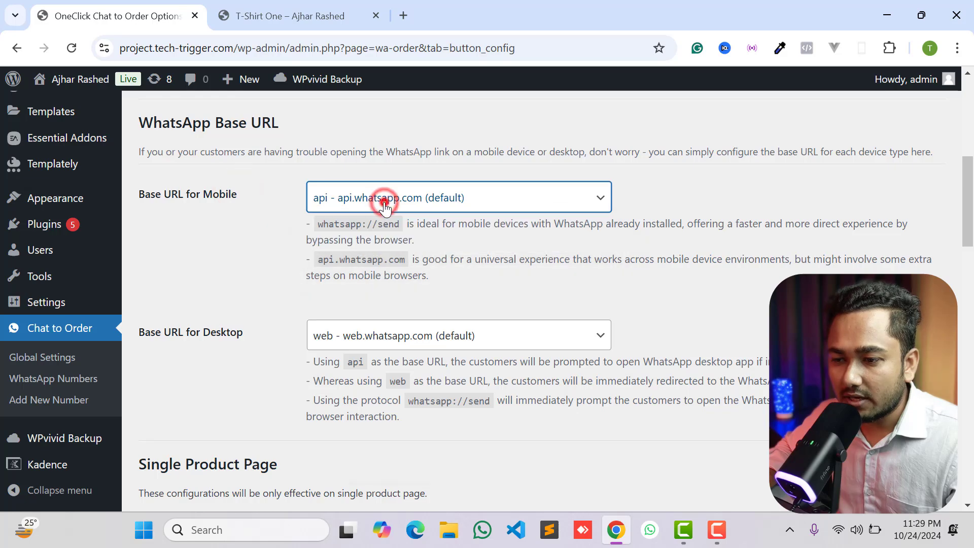
click(384, 199)
click(406, 228)
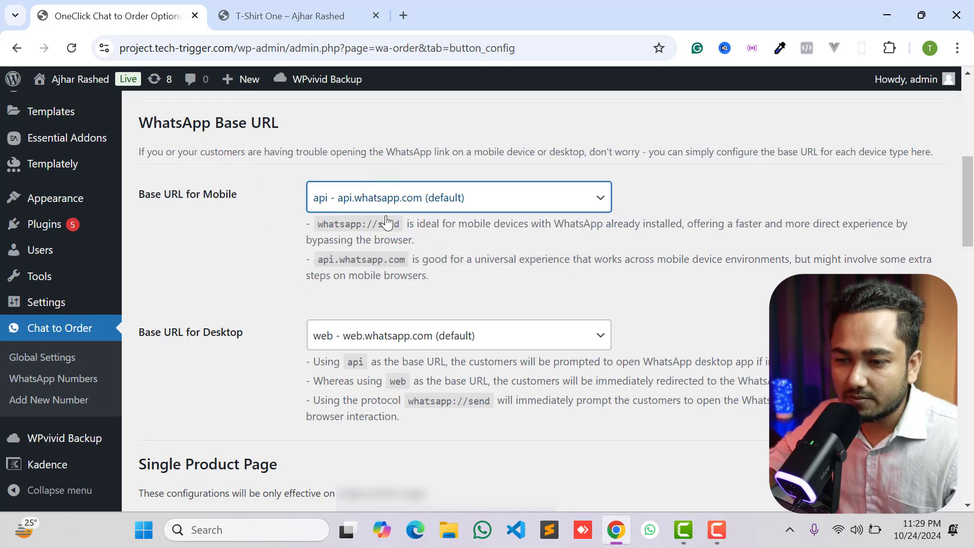
click(263, 284)
scroll(251, 292, down, 1)
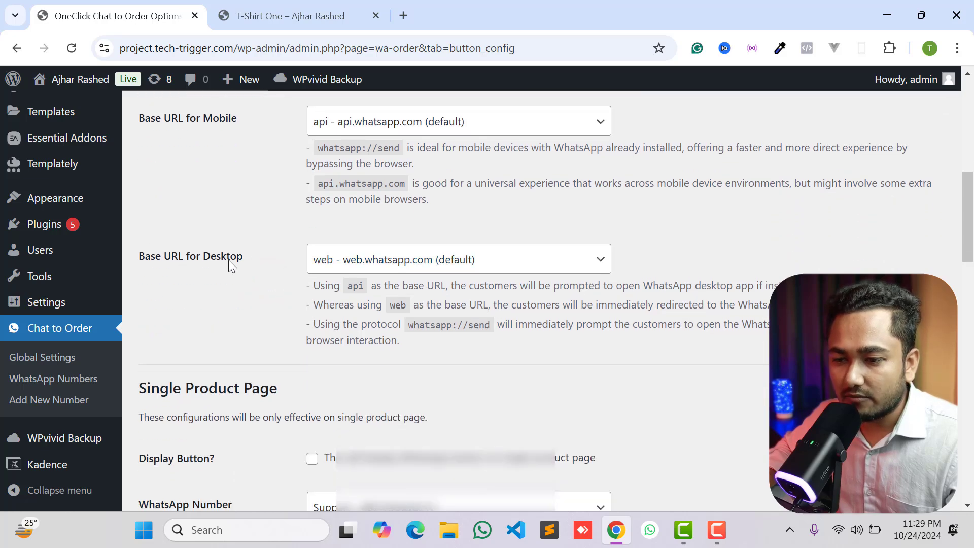
click(357, 273)
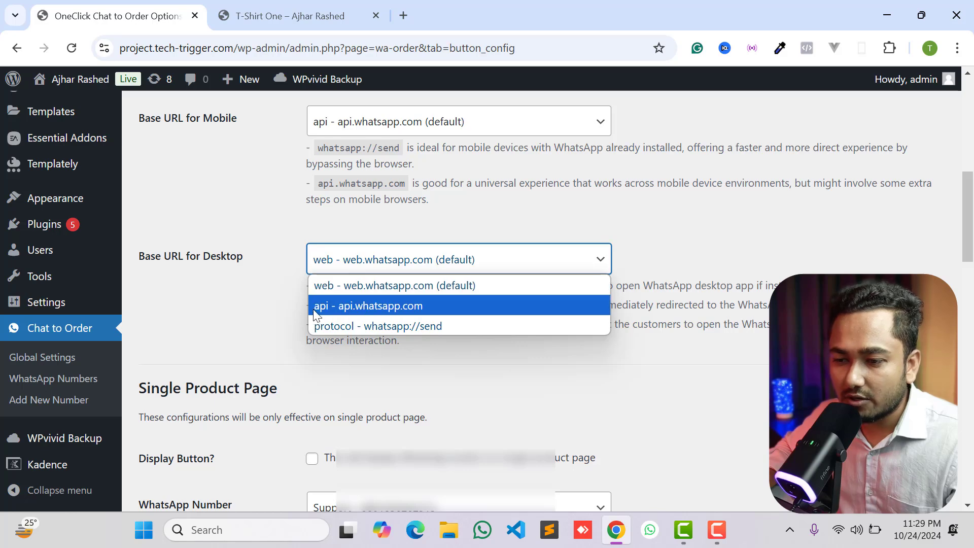
click(293, 282)
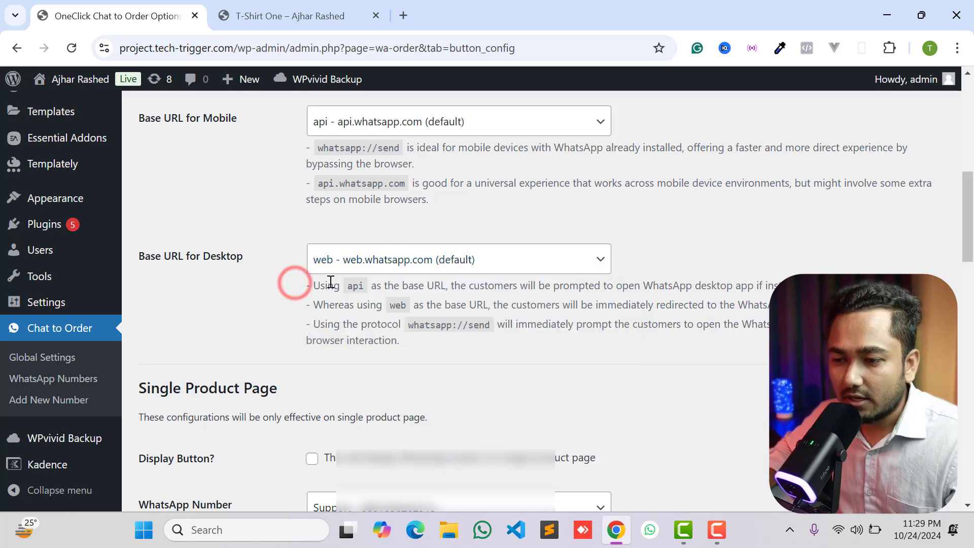
Step: Enable displaying the WhatsApp button on the single product page and compare the setting with the T-Shirt One page
scroll(355, 283, down, 4)
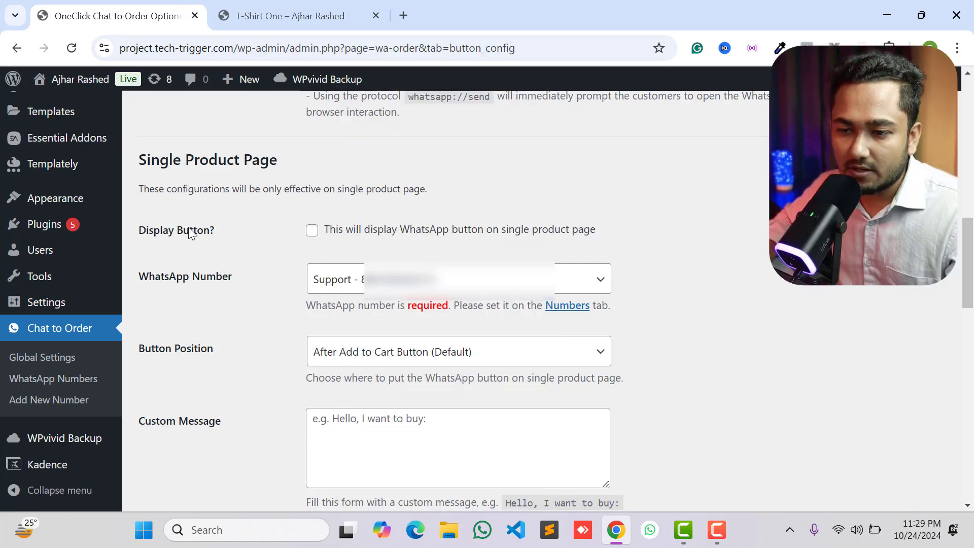
click(313, 232)
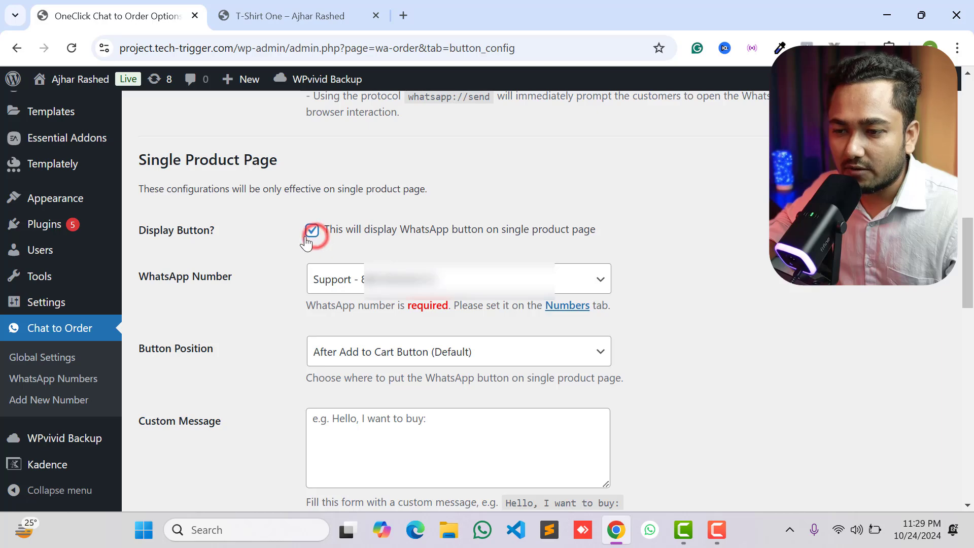
click(272, 6)
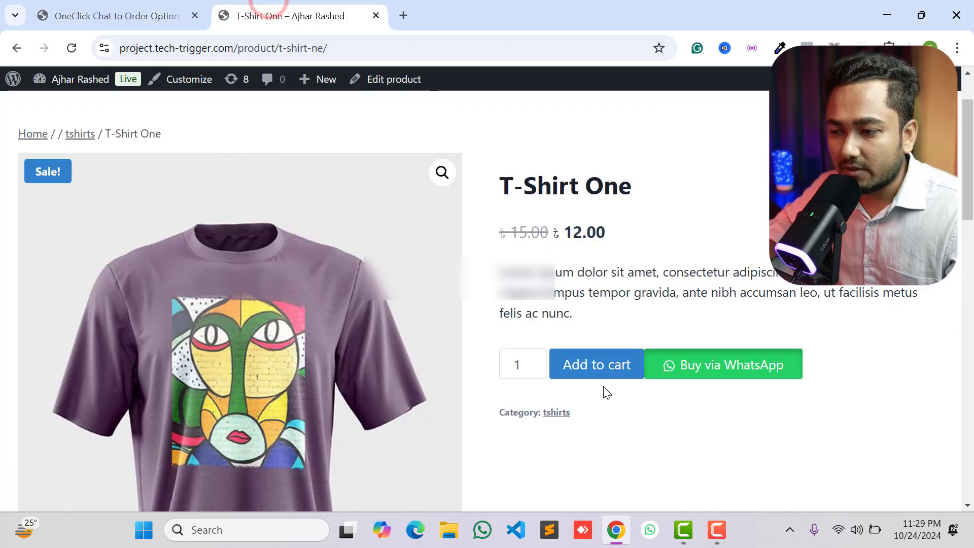
click(87, 7)
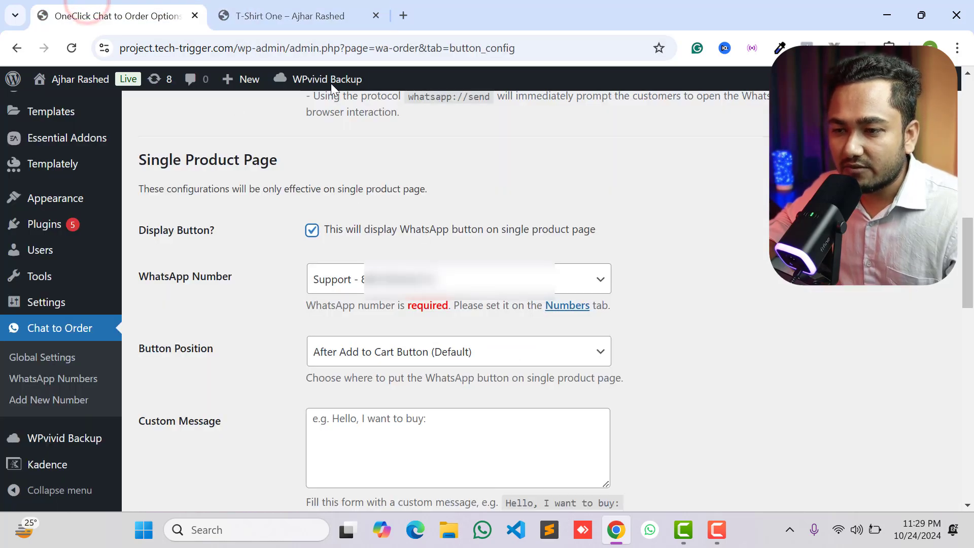
click(262, 6)
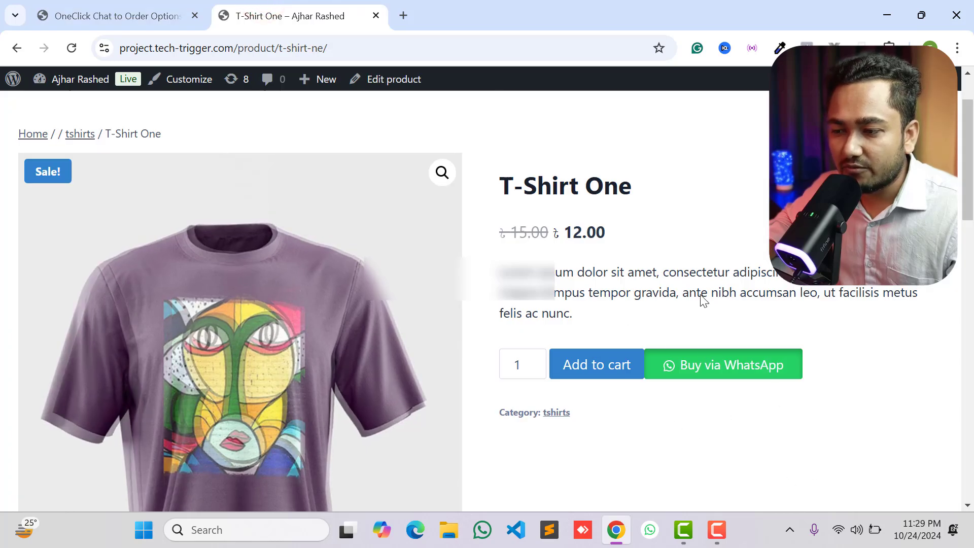
click(122, 8)
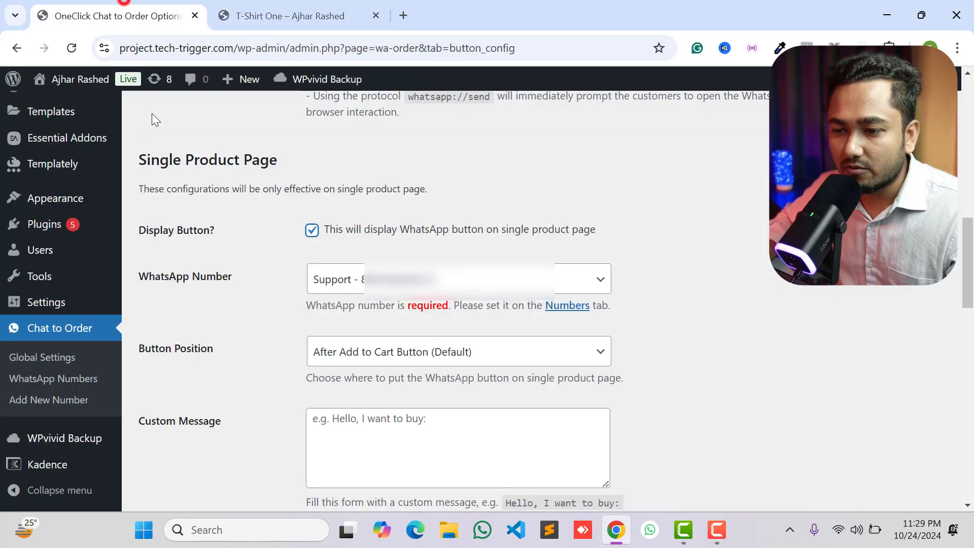
click(312, 234)
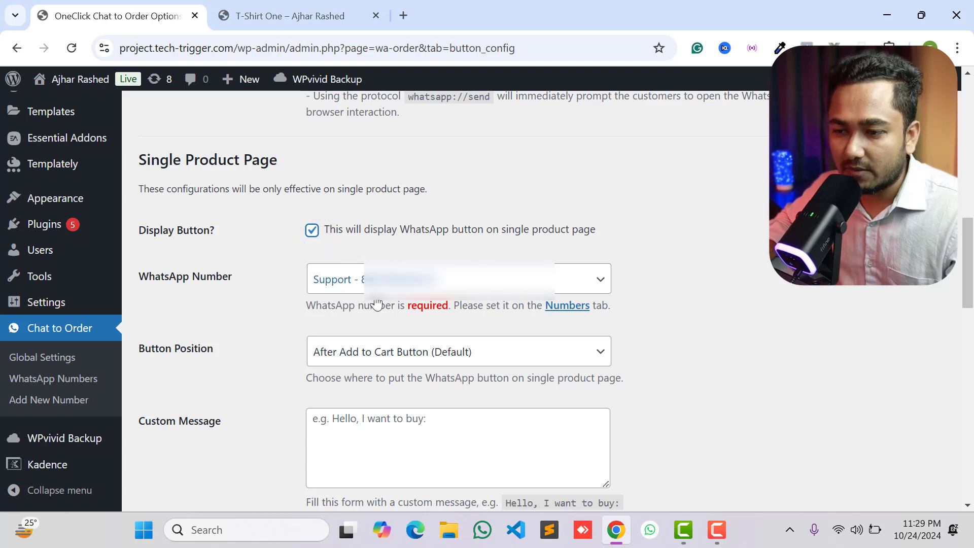
Step: Select the Support number as the WhatsApp number for the single product page button
click(343, 280)
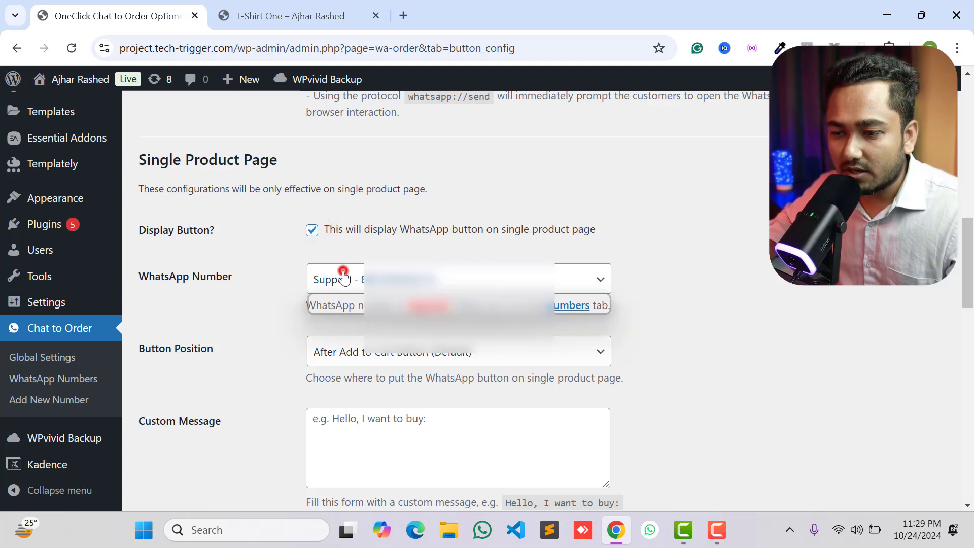
click(344, 290)
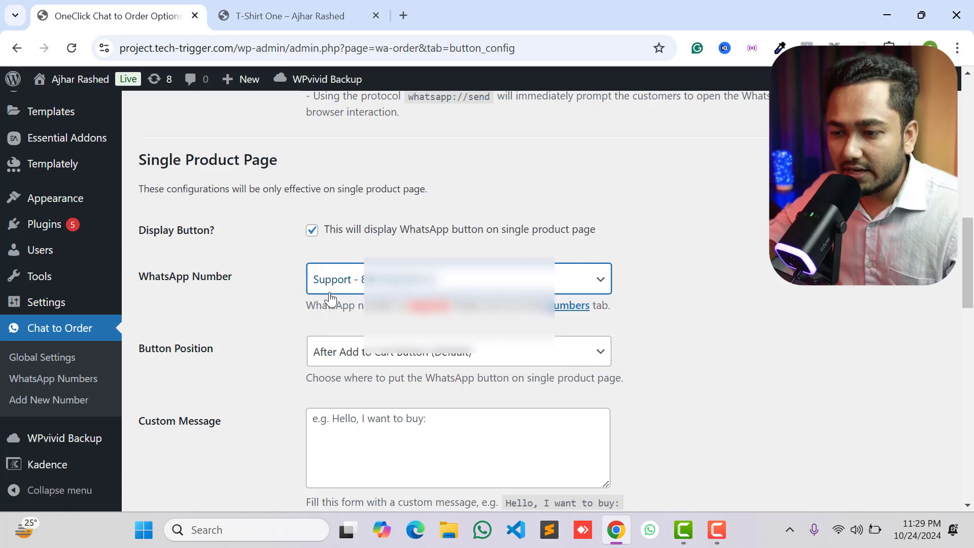
click(254, 280)
scroll(256, 278, up, 1)
scroll(256, 279, up, 15)
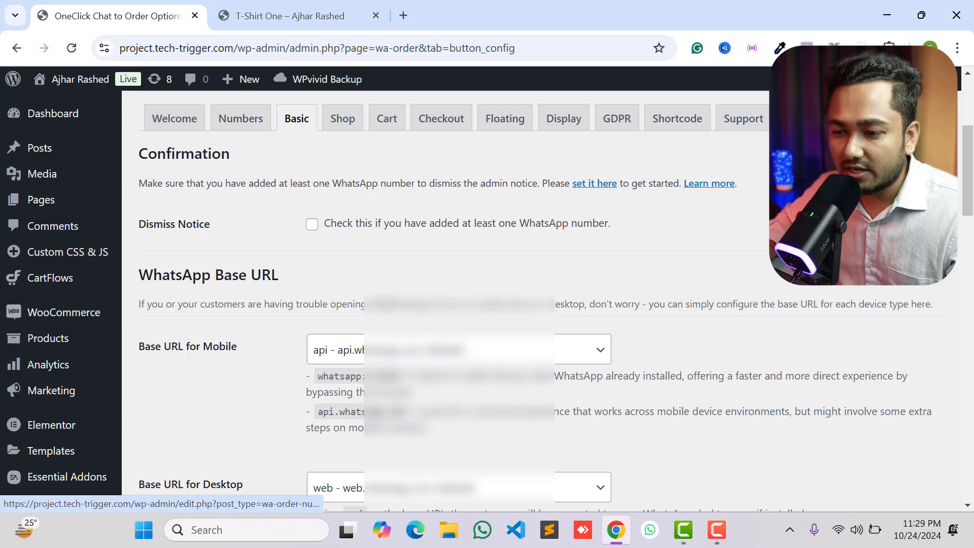
scroll(363, 372, down, 8)
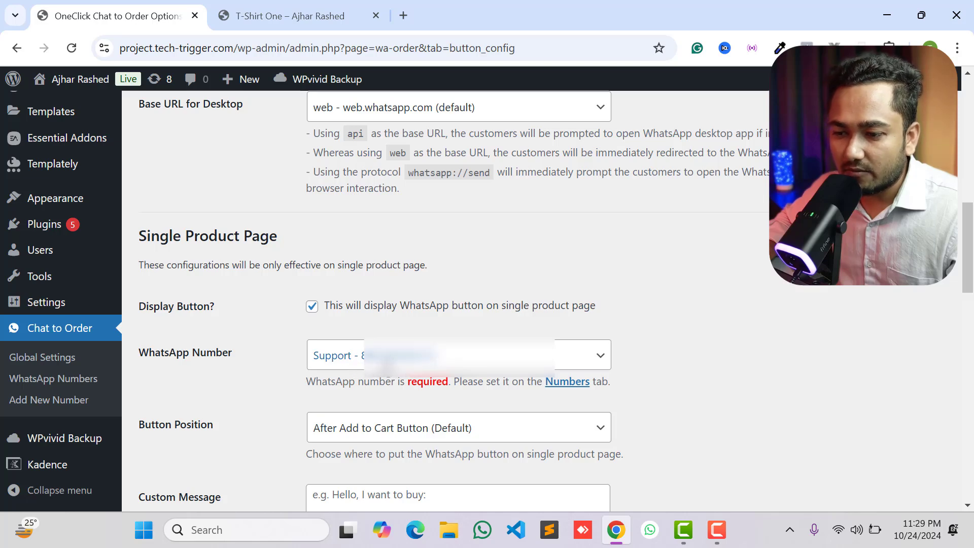
Step: Compare the available Button Position options with the WhatsApp button's placement on the T-Shirt One product page
click(300, 12)
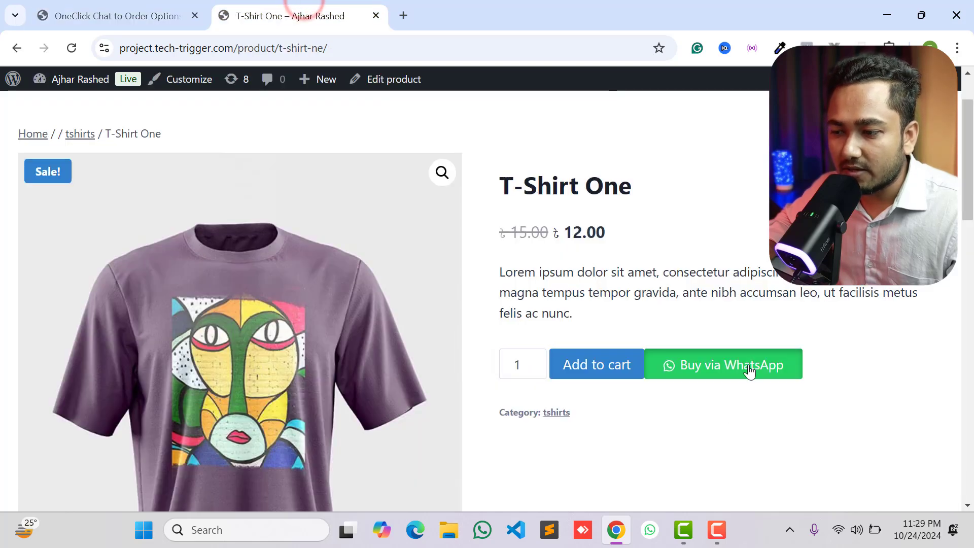
scroll(759, 360, up, 1)
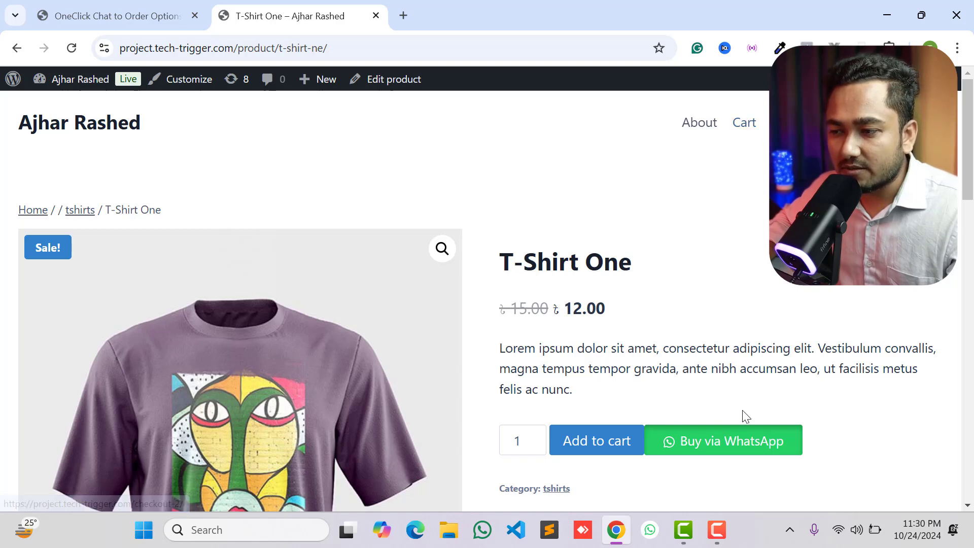
click(117, 16)
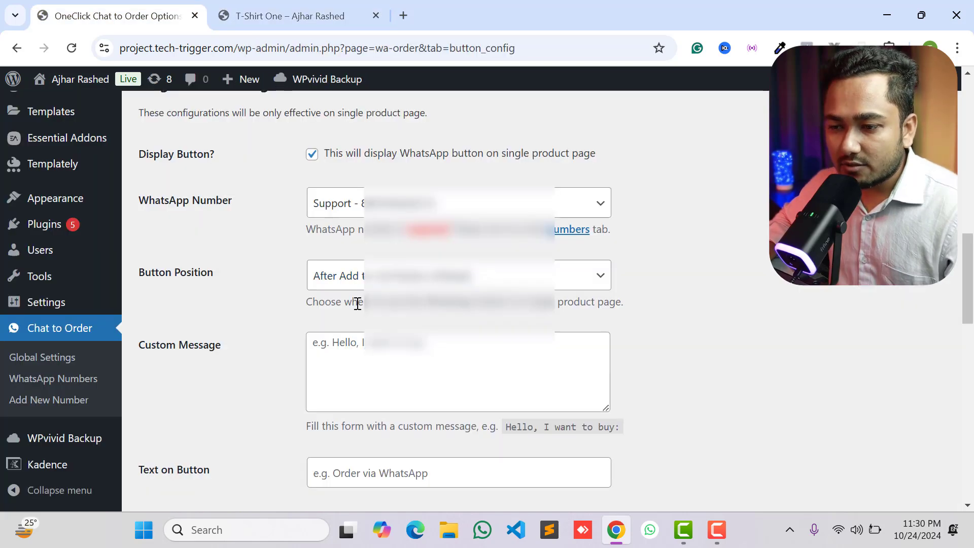
click(361, 275)
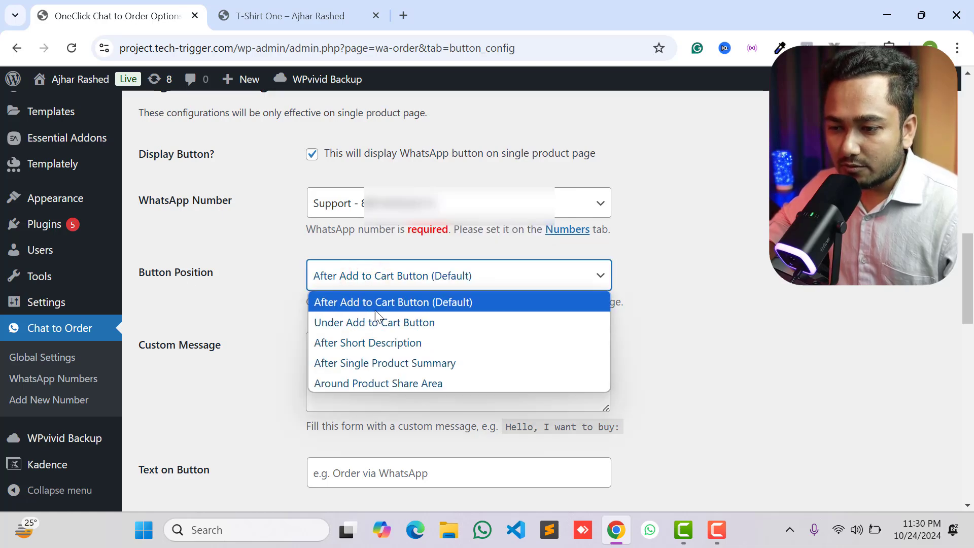
click(289, 8)
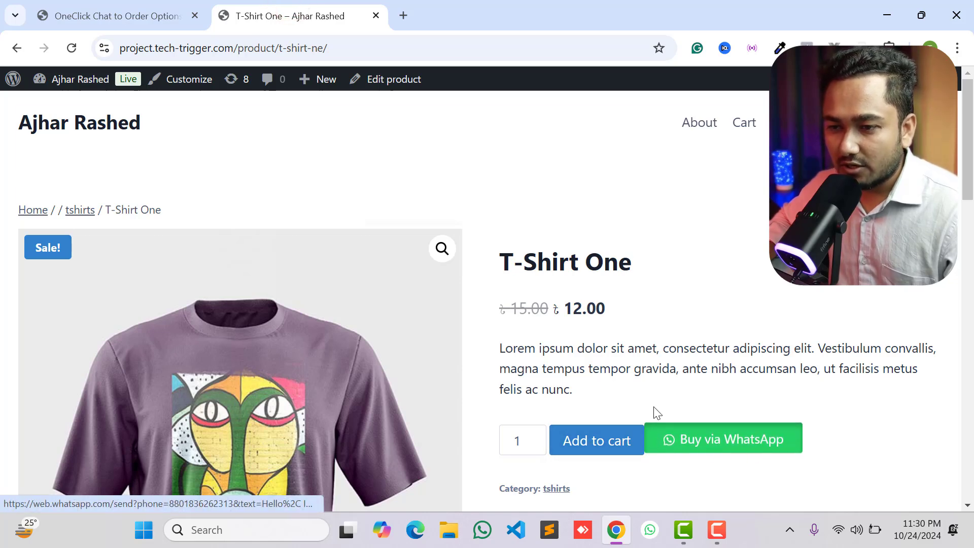
click(178, 10)
Step: Try the Under Add to Cart Button position against the T-Shirt One page and restore After Add to Cart Button (Default)
click(400, 275)
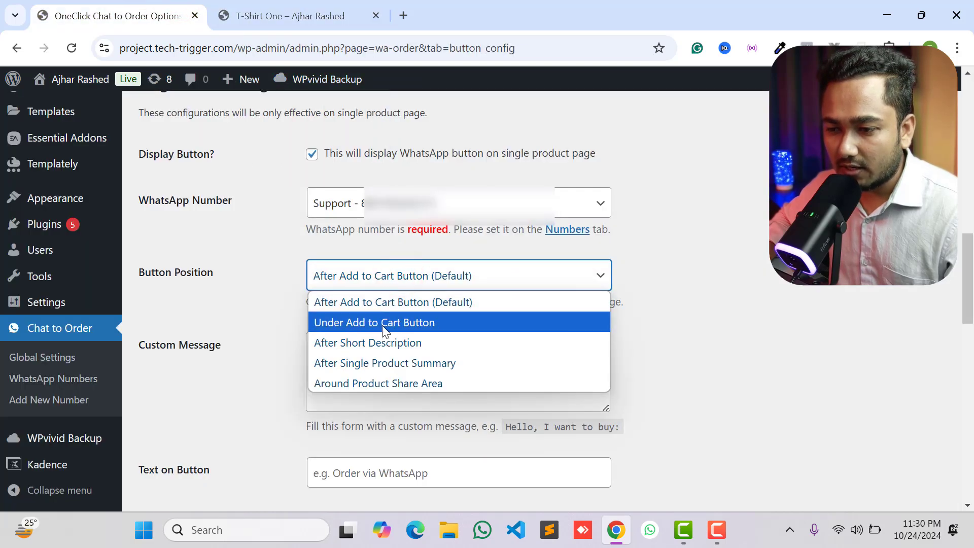
click(405, 328)
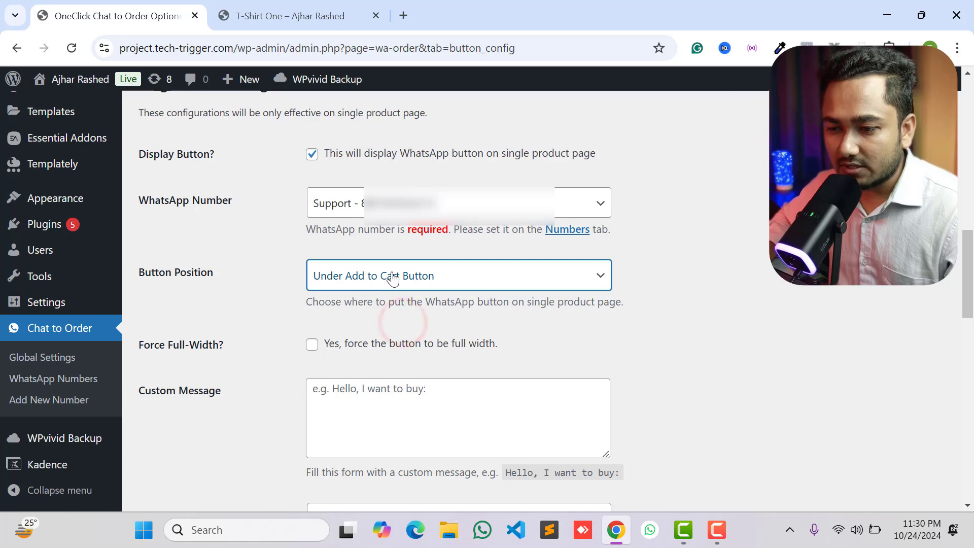
click(291, 12)
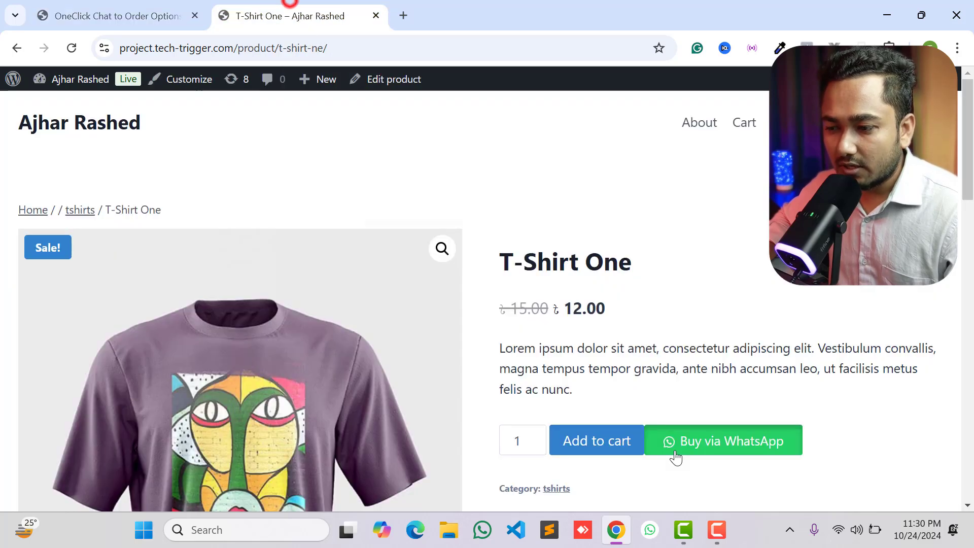
click(95, 7)
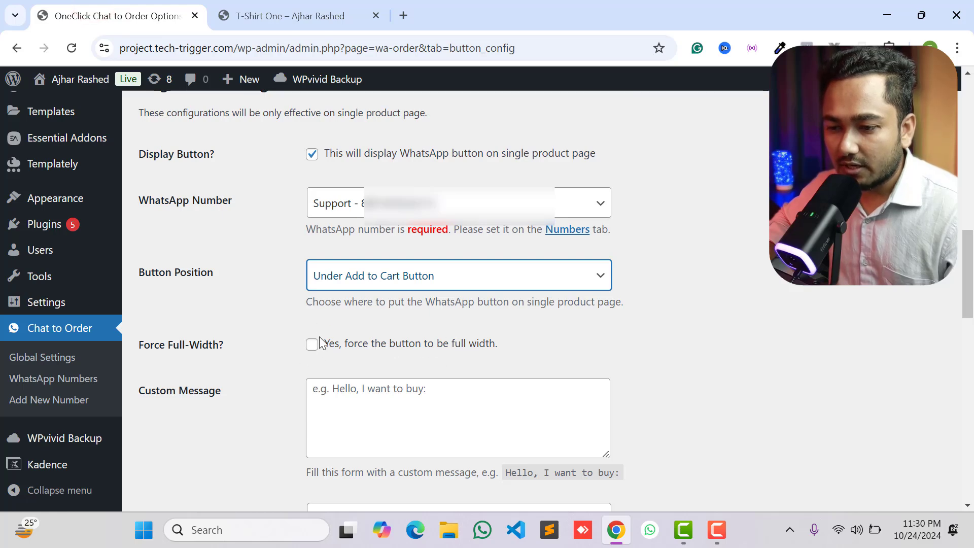
click(375, 269)
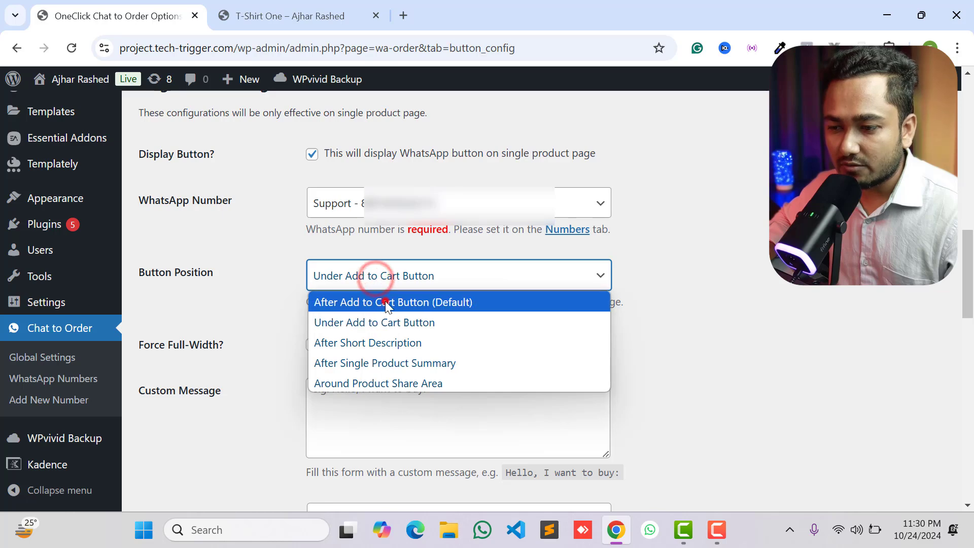
click(384, 302)
Step: Set the single product page button text to "Order on WhatsApp", checking the current button on the T-Shirt One page
scroll(408, 336, down, 5)
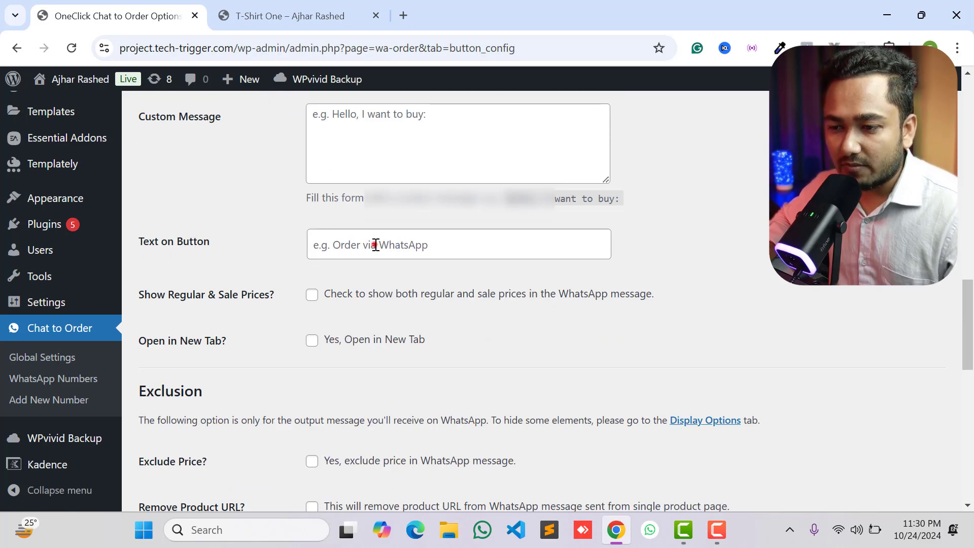
click(376, 245)
click(293, 15)
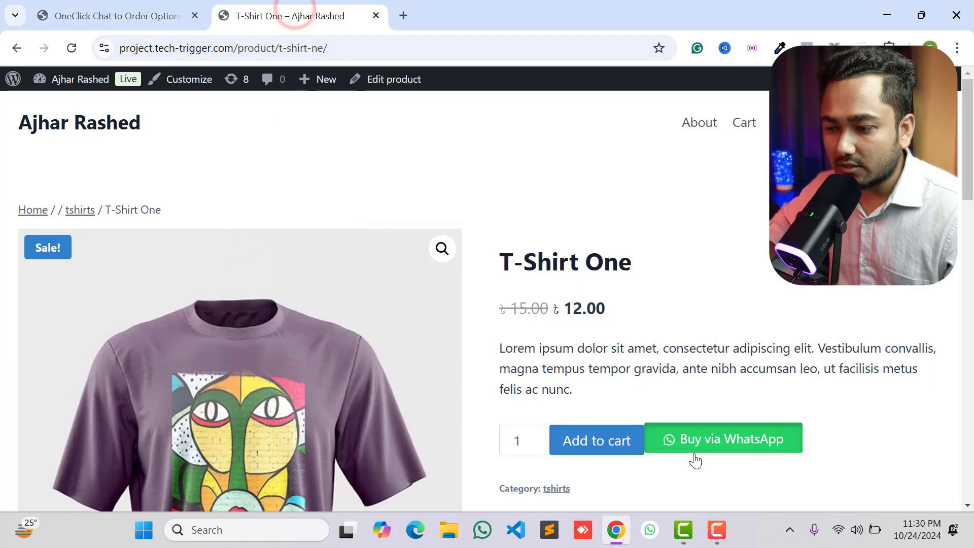
click(117, 15)
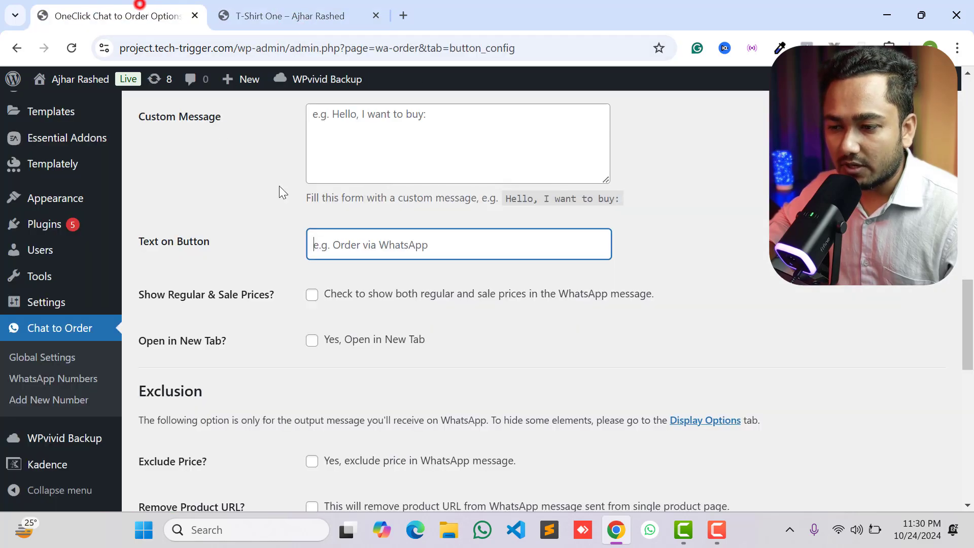
text(Orc)
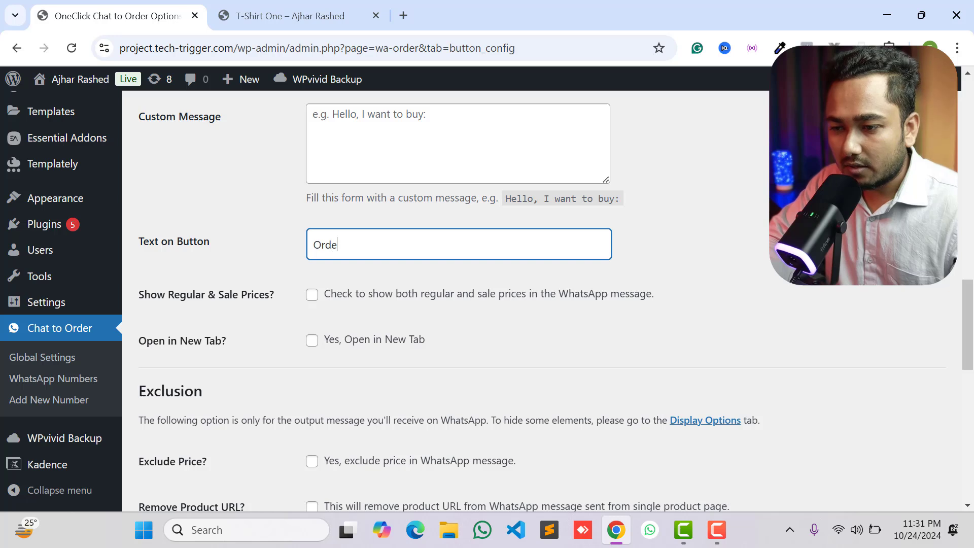
text(er on WhatsApp)
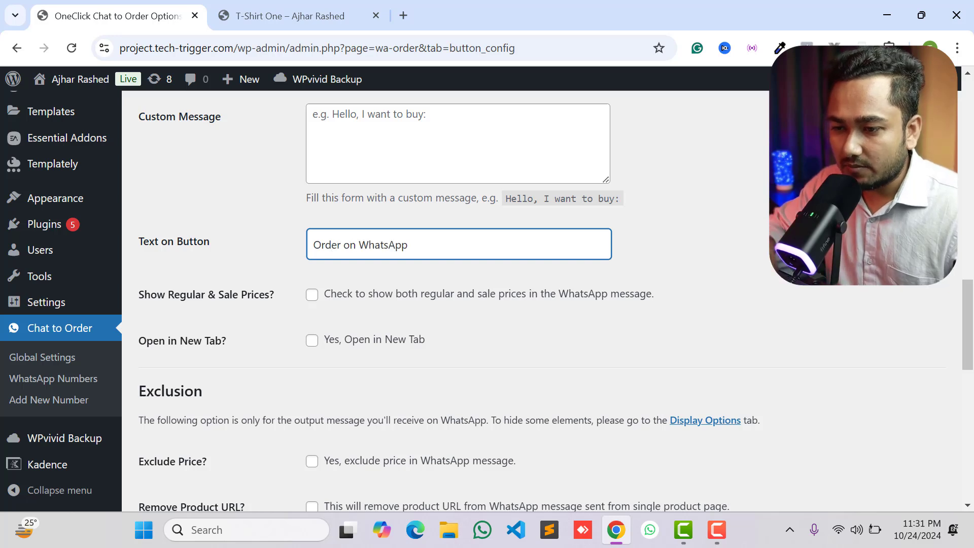
click(322, 244)
click(408, 254)
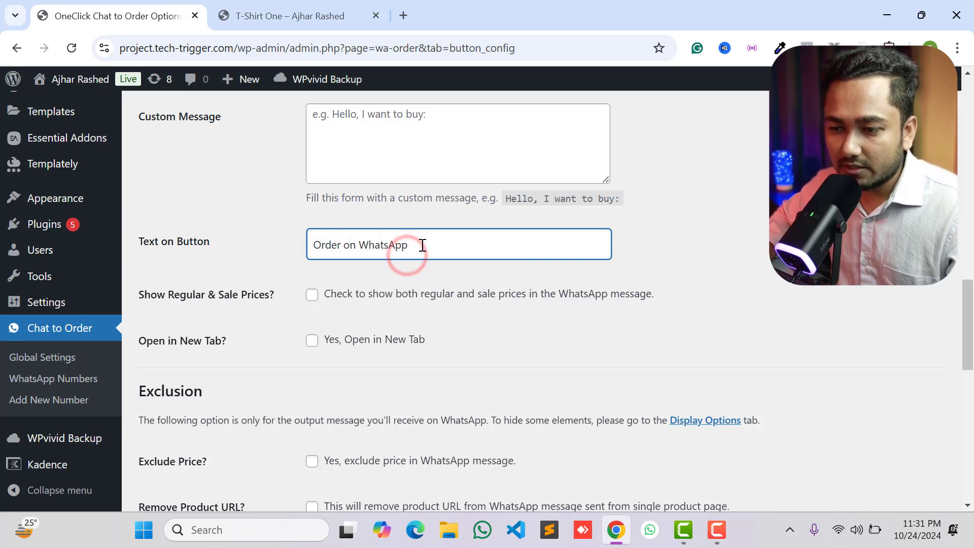
Step: Check the T-Shirt One prices and enable showing both regular and sale prices in the WhatsApp message
scroll(331, 259, down, 3)
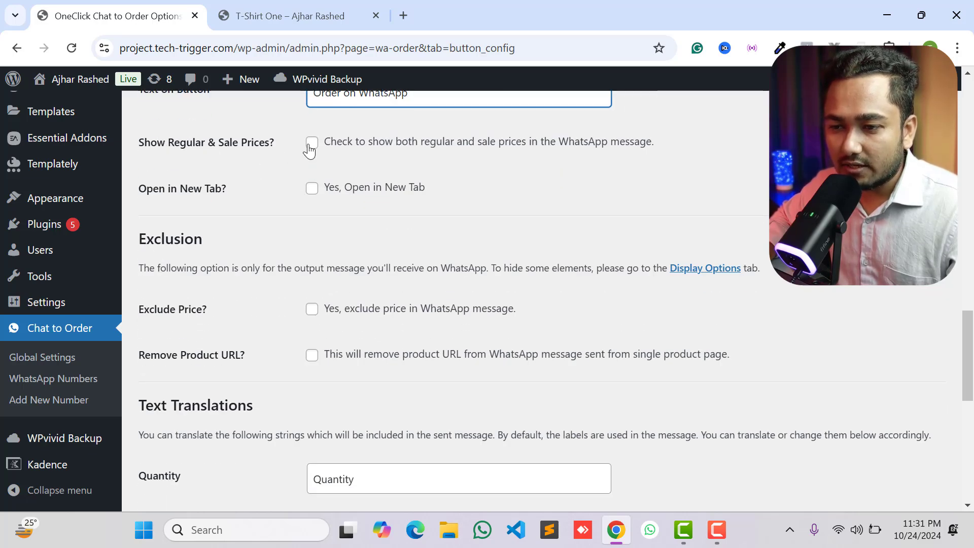
scroll(309, 151, up, 1)
click(312, 12)
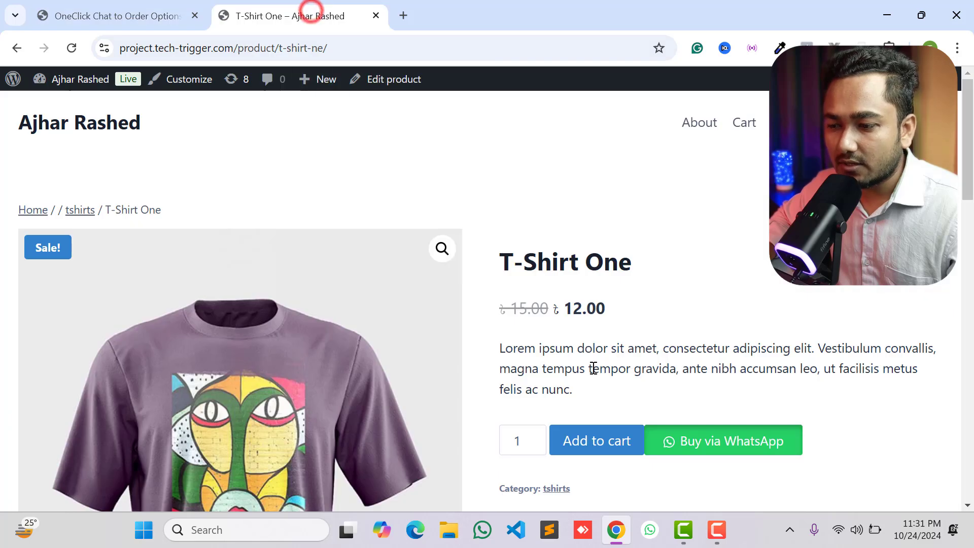
mouse_move(540, 315)
mouse_down()
mouse_move(611, 311)
mouse_move(531, 314)
mouse_move(537, 308)
mouse_up()
click(547, 309)
click(612, 306)
click(131, 11)
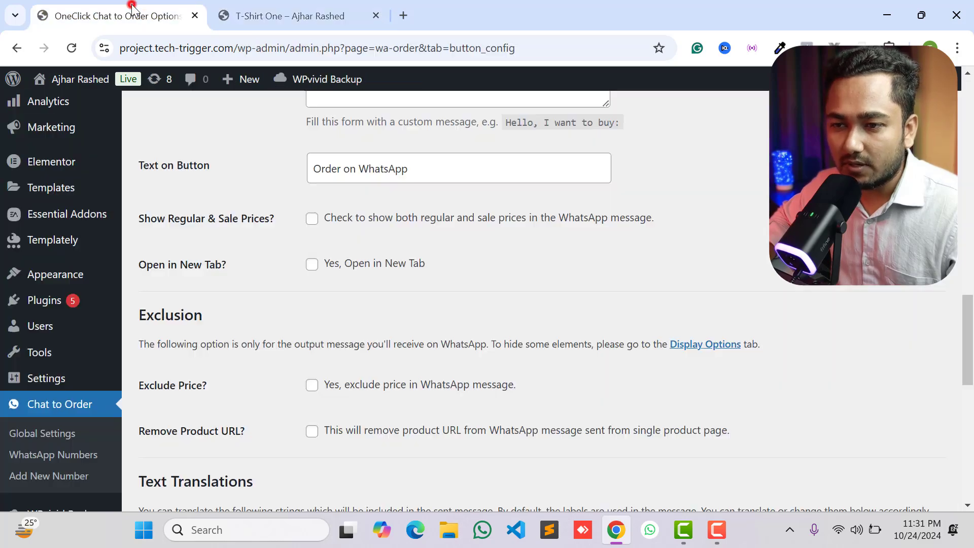
click(315, 221)
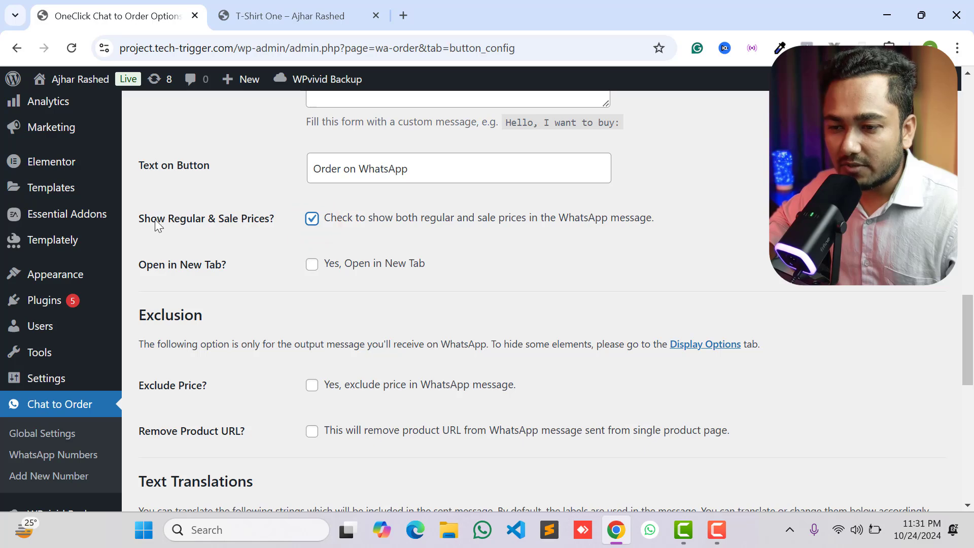
Step: Enable opening the WhatsApp link in a new tab and test the Buy via WhatsApp button on the T-Shirt One page
scroll(304, 234, down, 1)
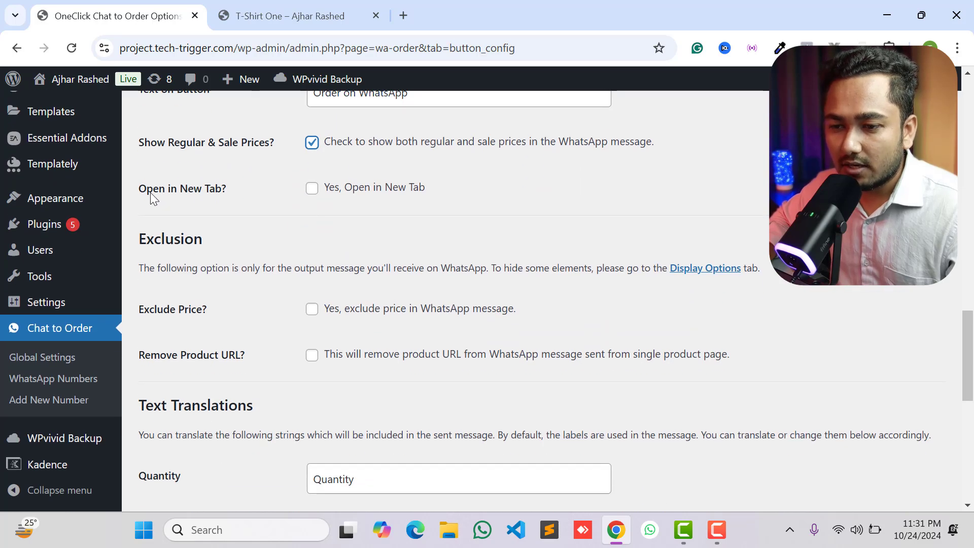
scroll(150, 197, up, 1)
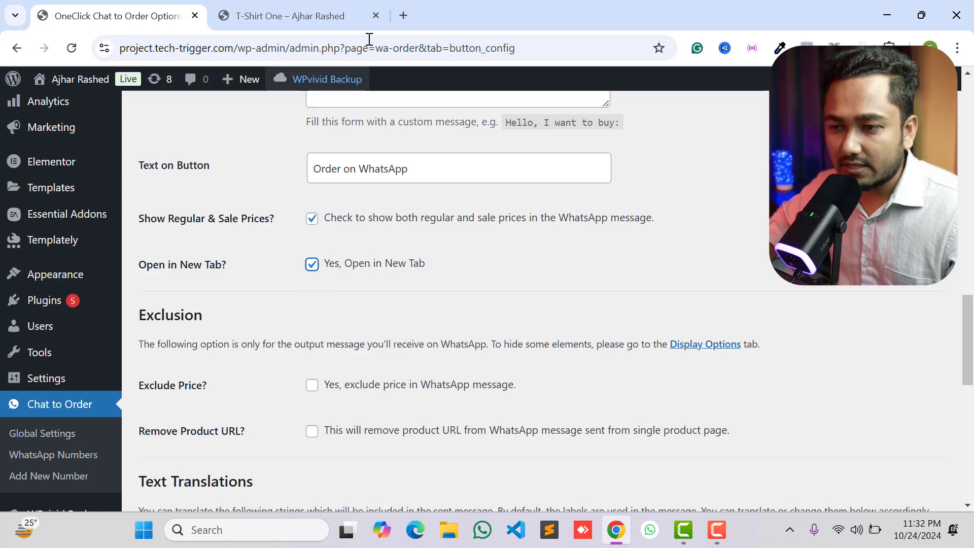
click(323, 13)
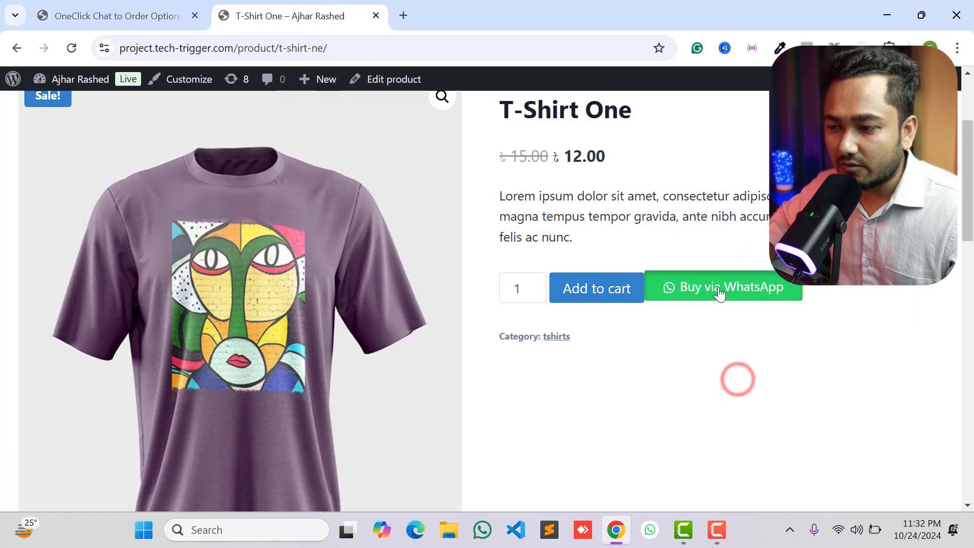
click(716, 294)
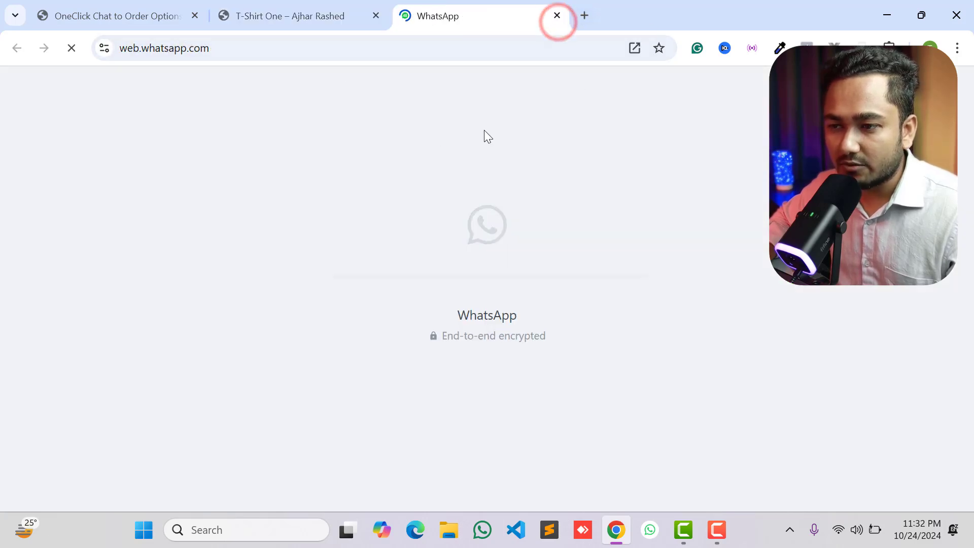
click(558, 16)
click(138, 7)
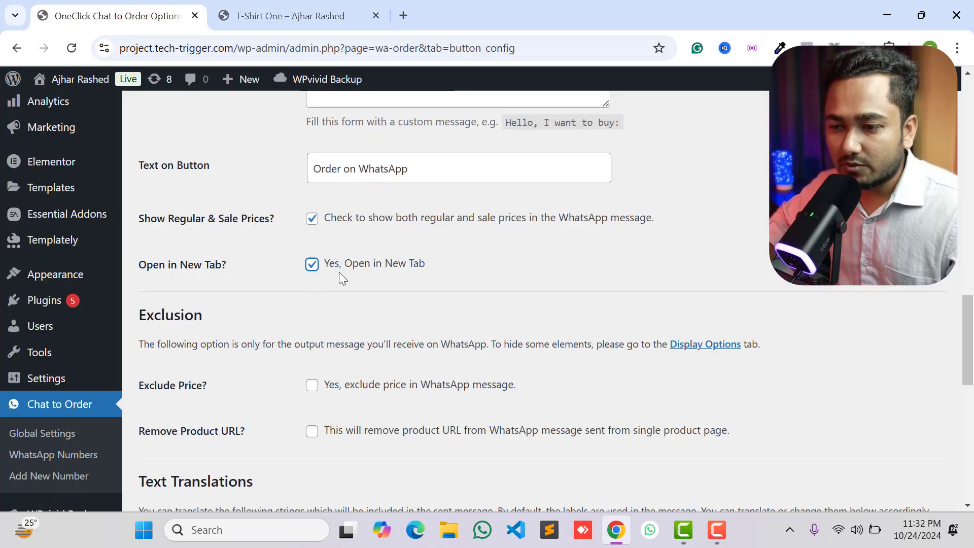
Step: Examine the Exclusion options for price and product URL against the T-Shirt One page address, and the Text Translations labels
scroll(330, 287, down, 3)
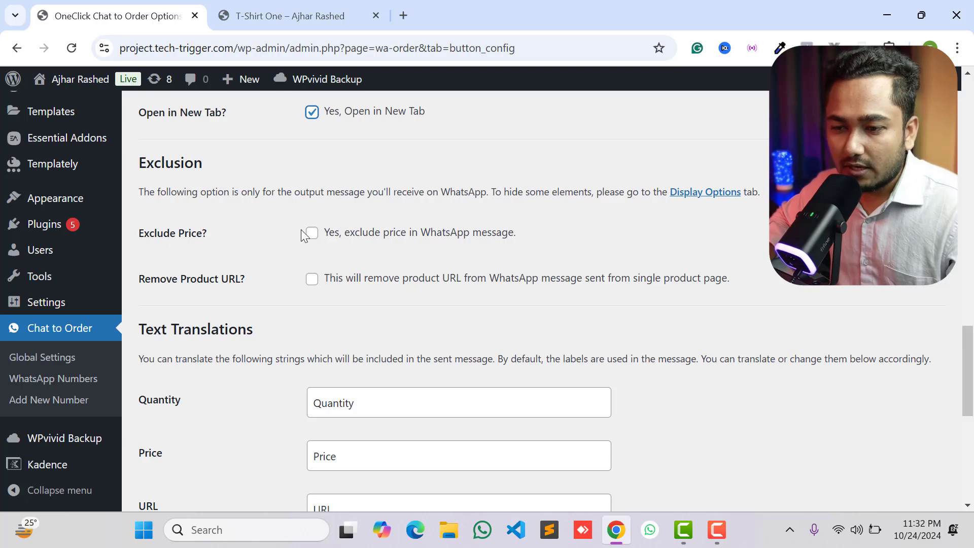
scroll(228, 203, down, 1)
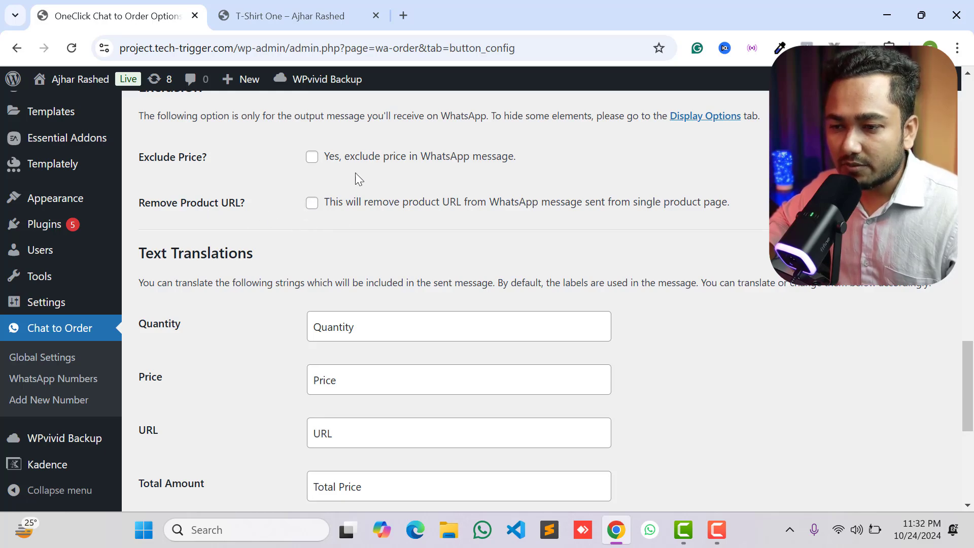
click(280, 19)
click(360, 42)
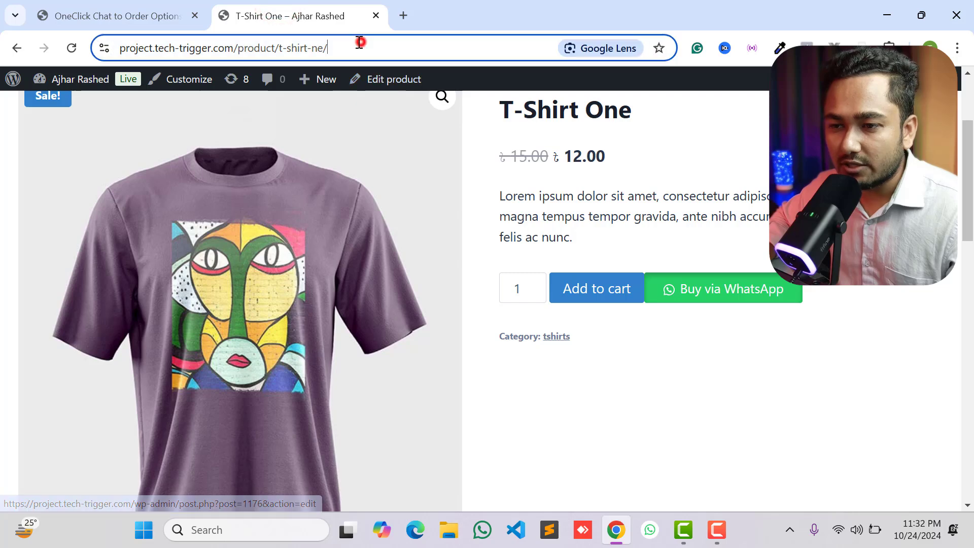
click(225, 45)
triple_click(262, 48)
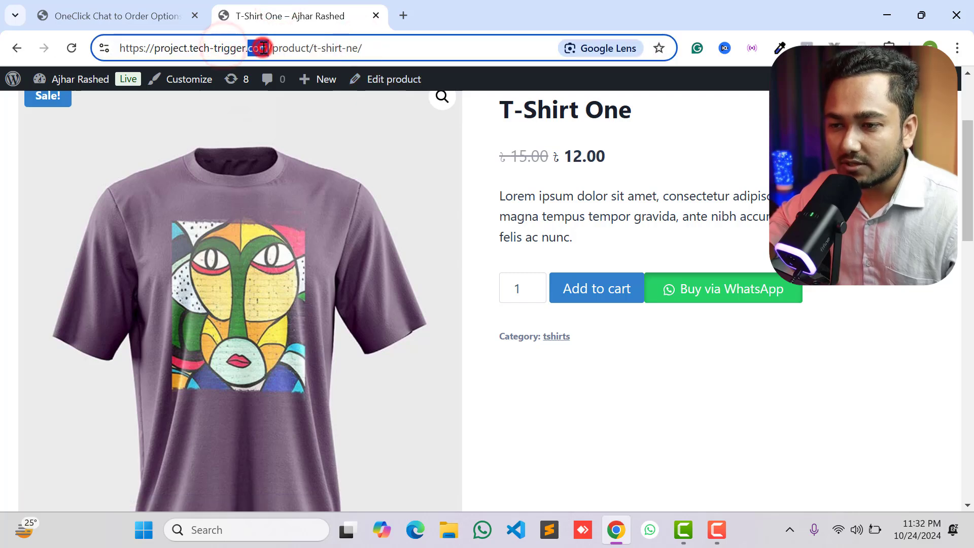
click(189, 18)
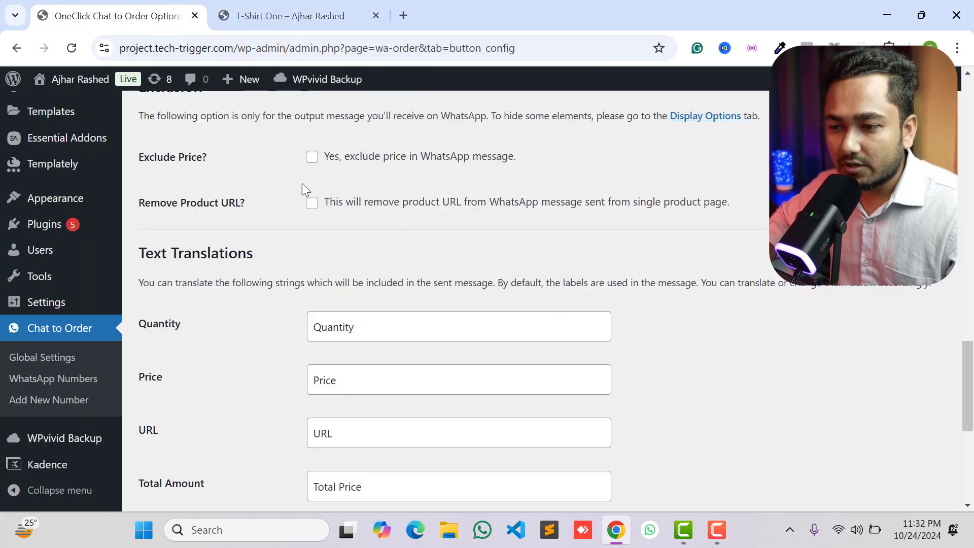
scroll(314, 213, down, 5)
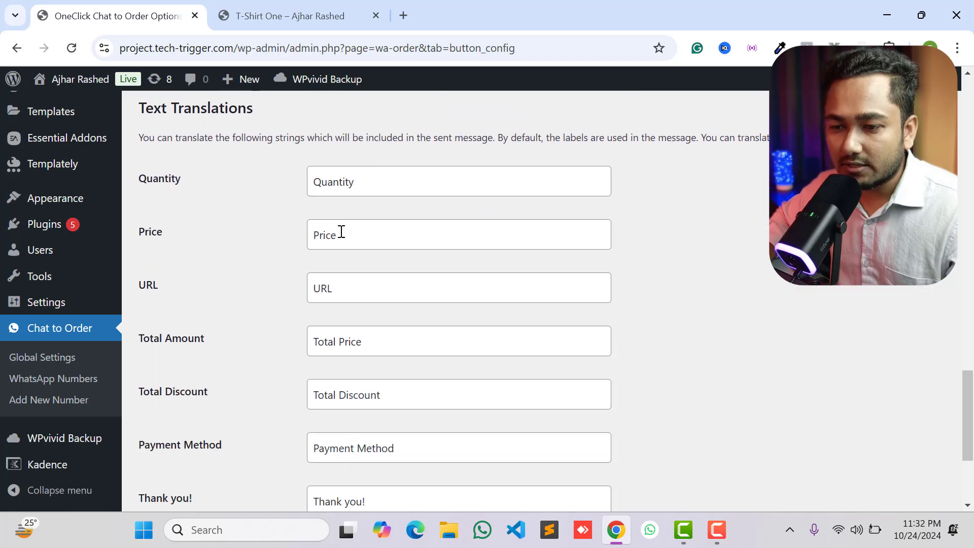
Step: Review the Text Translations fields from Quantity through Tax Label and save the Basic settings
scroll(318, 209, up, 2)
scroll(221, 173, up, 1)
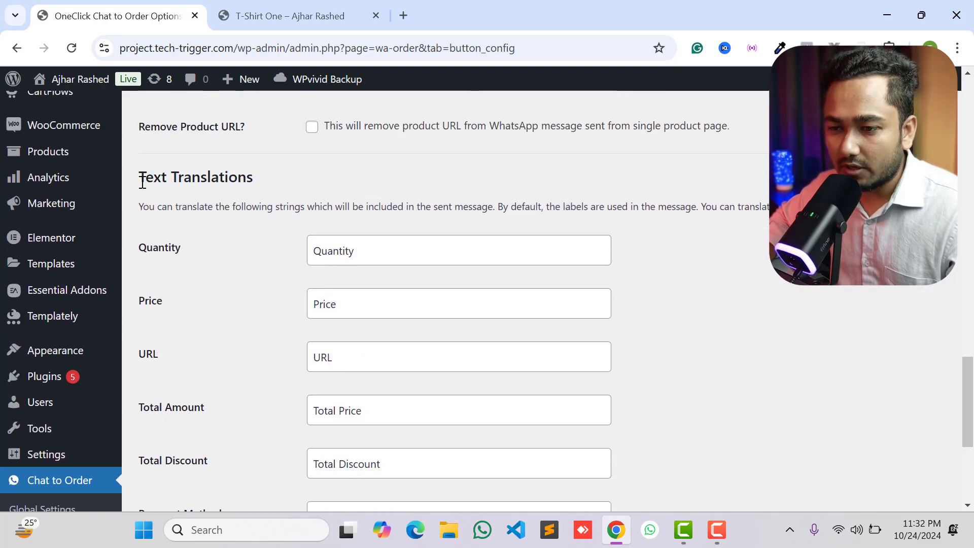
click(366, 254)
click(256, 260)
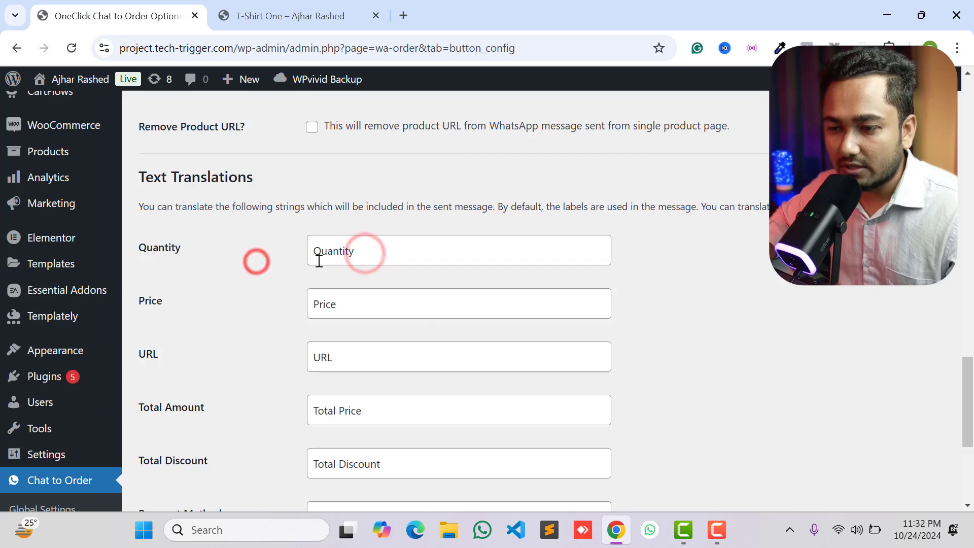
double_click(321, 254)
click(374, 248)
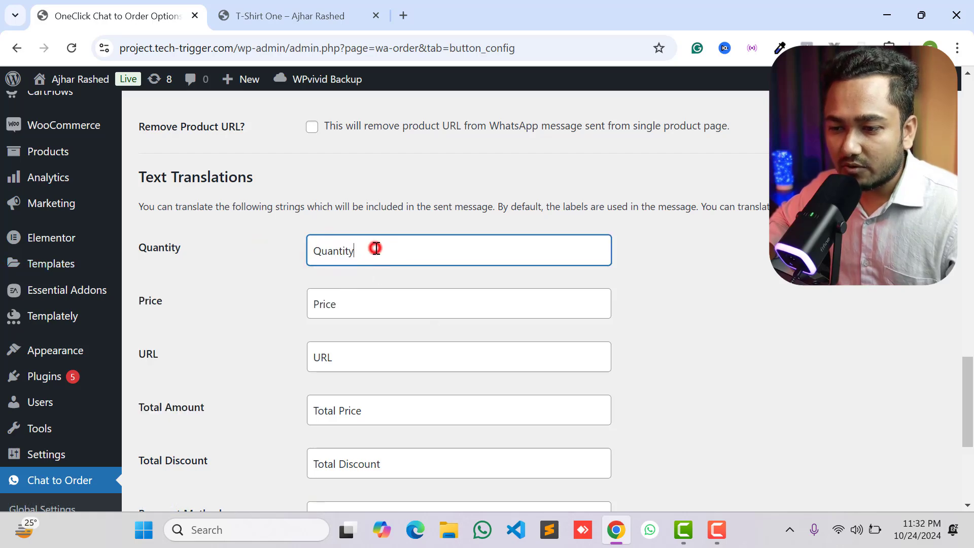
click(347, 303)
scroll(325, 294, down, 1)
click(348, 280)
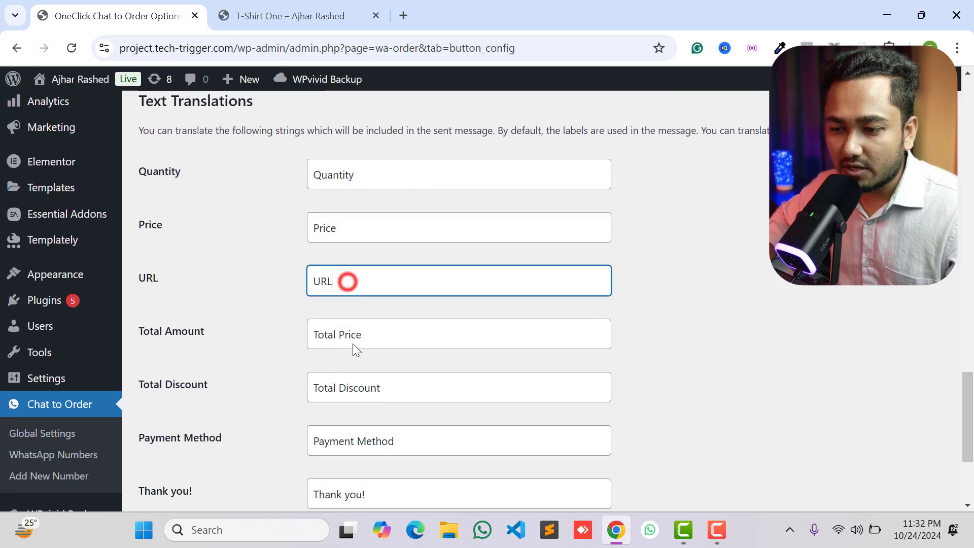
click(365, 335)
scroll(375, 294, down, 2)
click(381, 241)
click(368, 288)
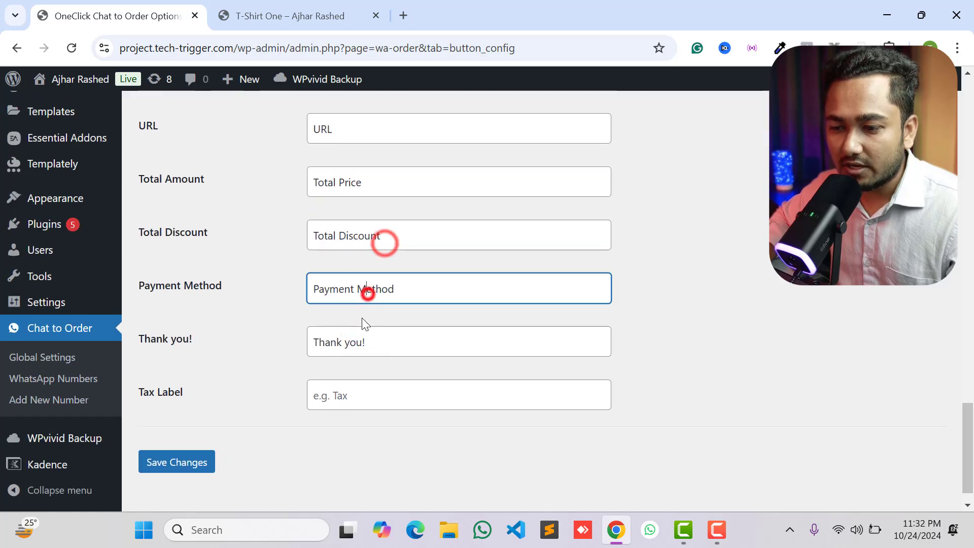
click(361, 317)
click(359, 384)
click(202, 460)
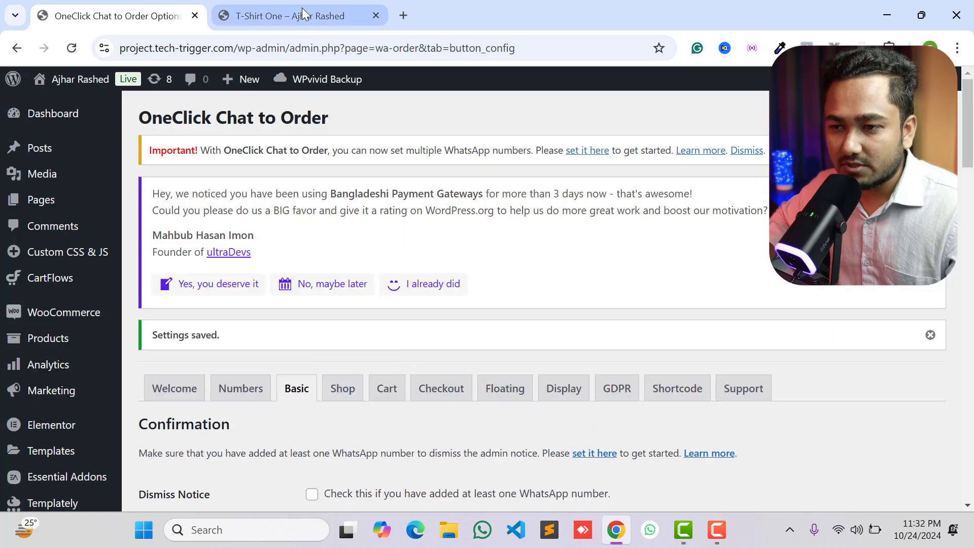
Step: Reload the T-Shirt One page, test its Order on WhatsApp button and compare the draft's product name with the page
click(303, 12)
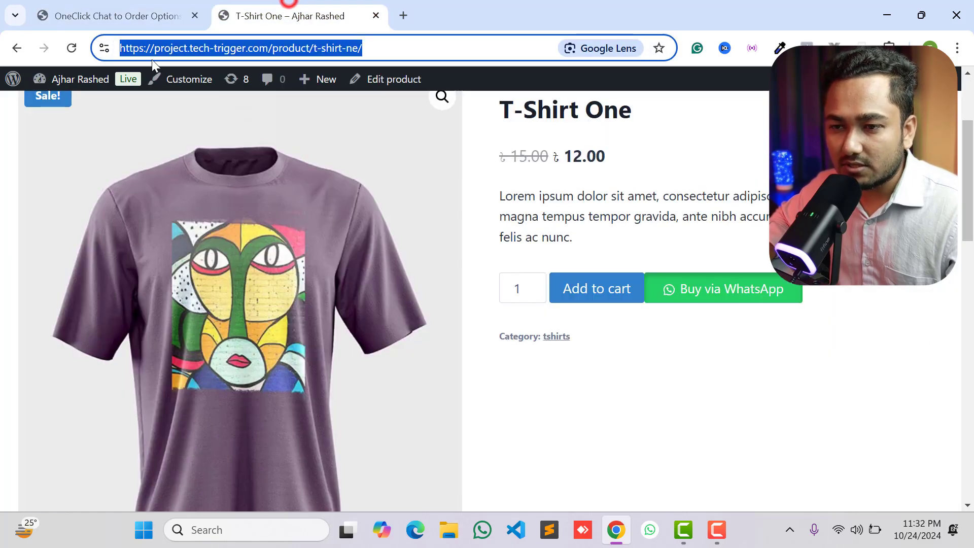
click(71, 48)
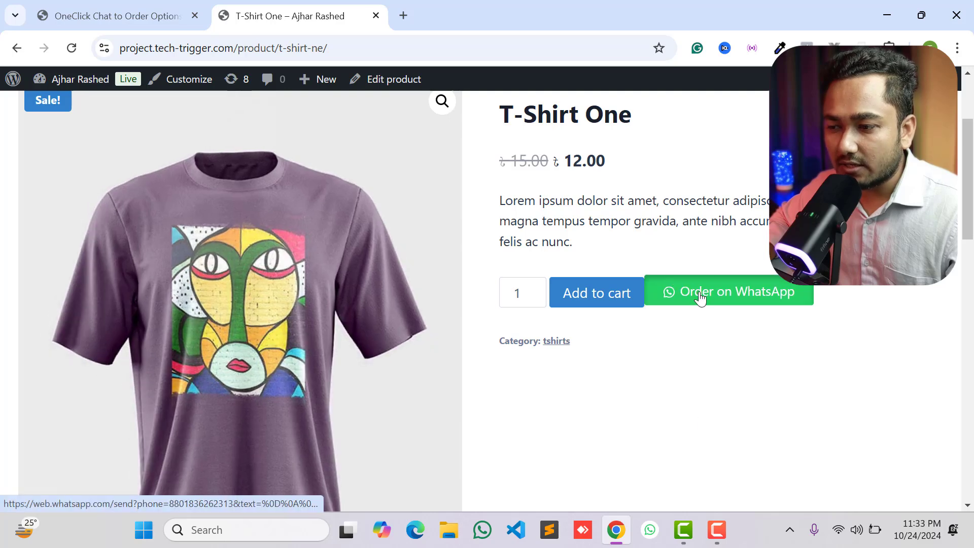
click(699, 297)
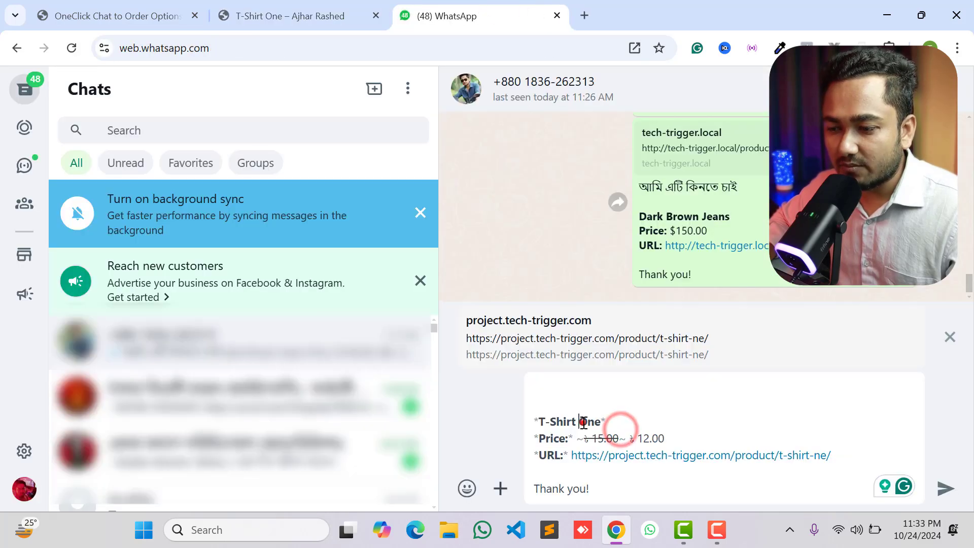
triple_click(583, 422)
click(358, 7)
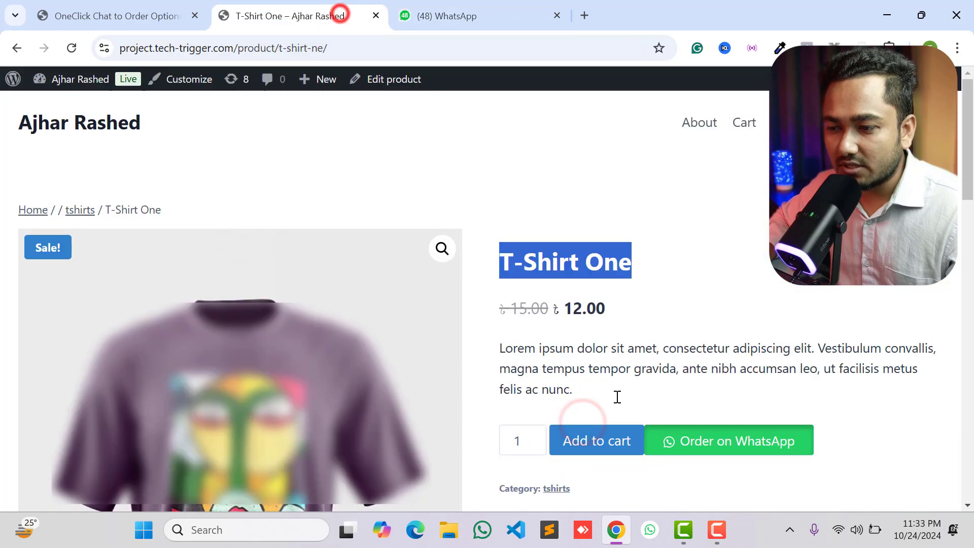
click(530, 254)
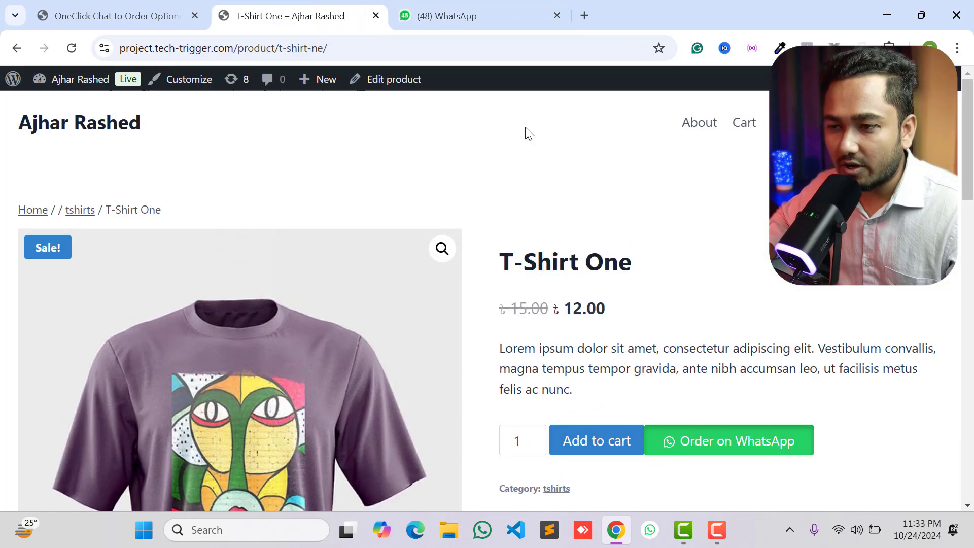
Step: Check the regular price, sale price and product URL in the T-Shirt One WhatsApp draft
click(446, 15)
click(588, 436)
double_click(587, 435)
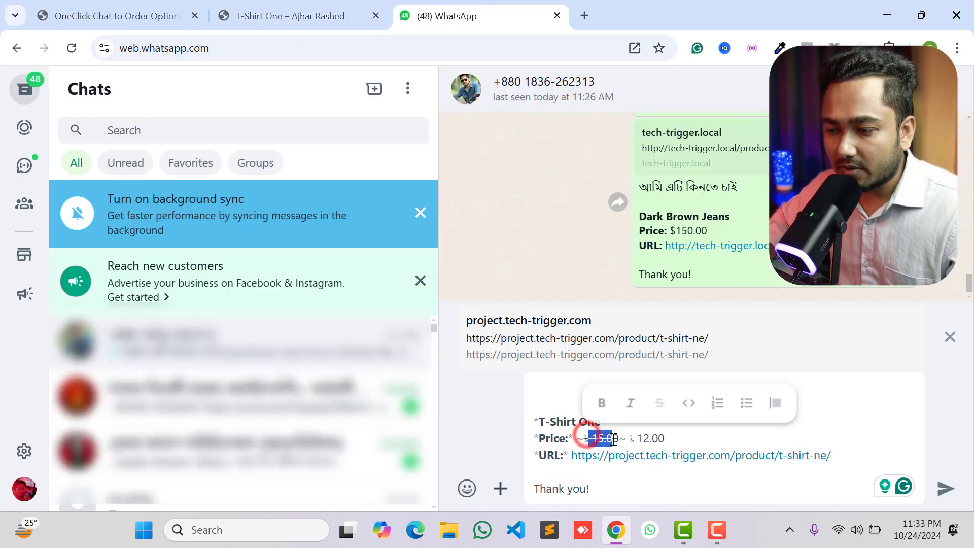
click(637, 435)
double_click(649, 438)
click(665, 437)
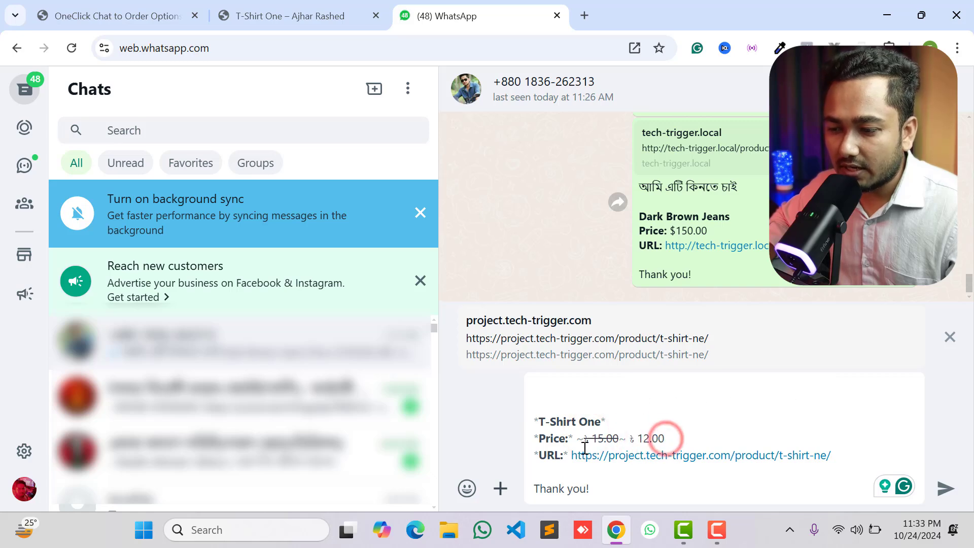
drag(569, 456, 835, 459)
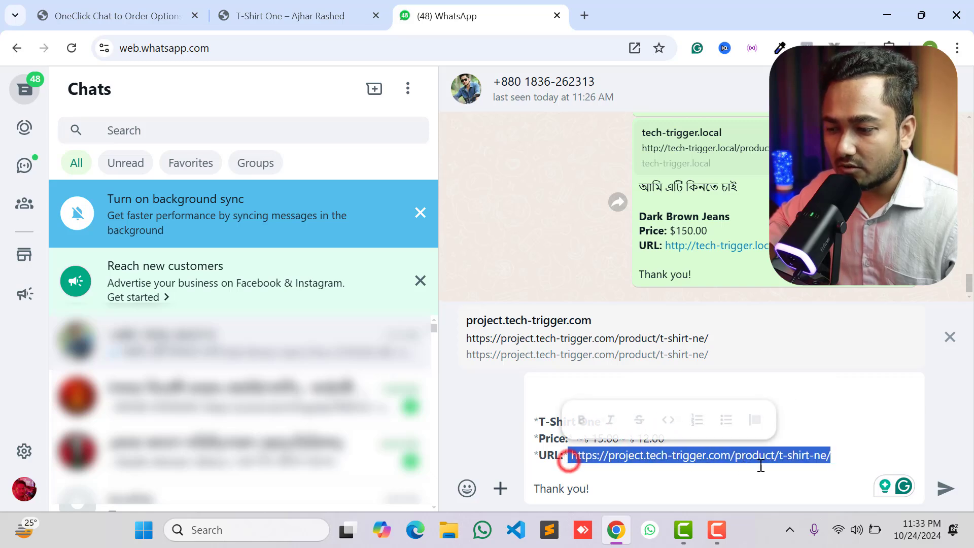
click(728, 442)
click(644, 382)
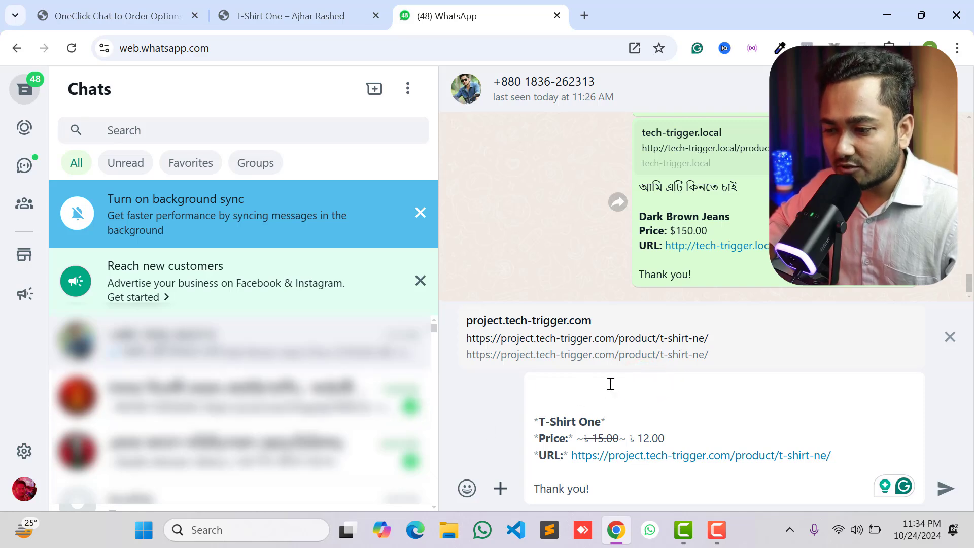
Step: Set the single product page Custom Message to the sample text "Hello, I want to buy" and save the settings
click(325, 6)
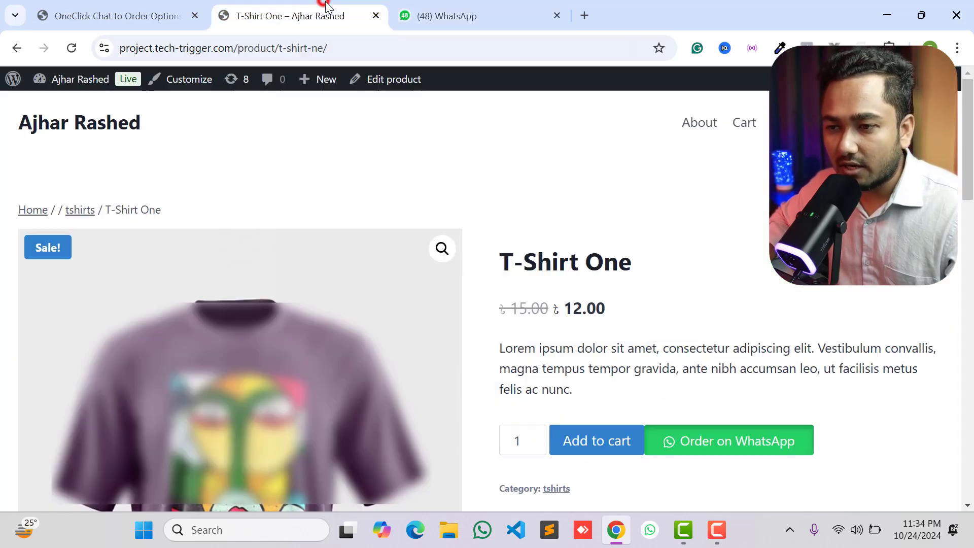
click(114, 20)
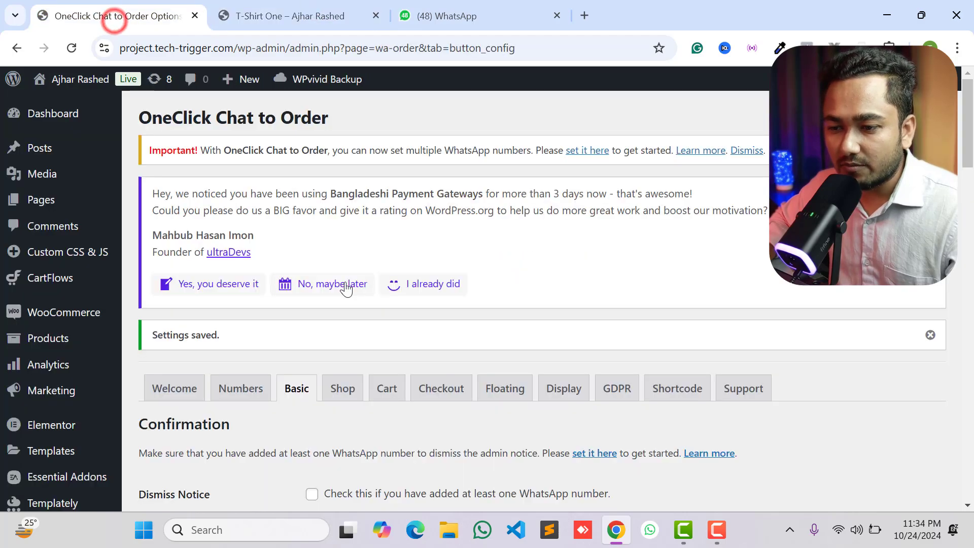
scroll(318, 312, down, 1)
scroll(318, 311, down, 2)
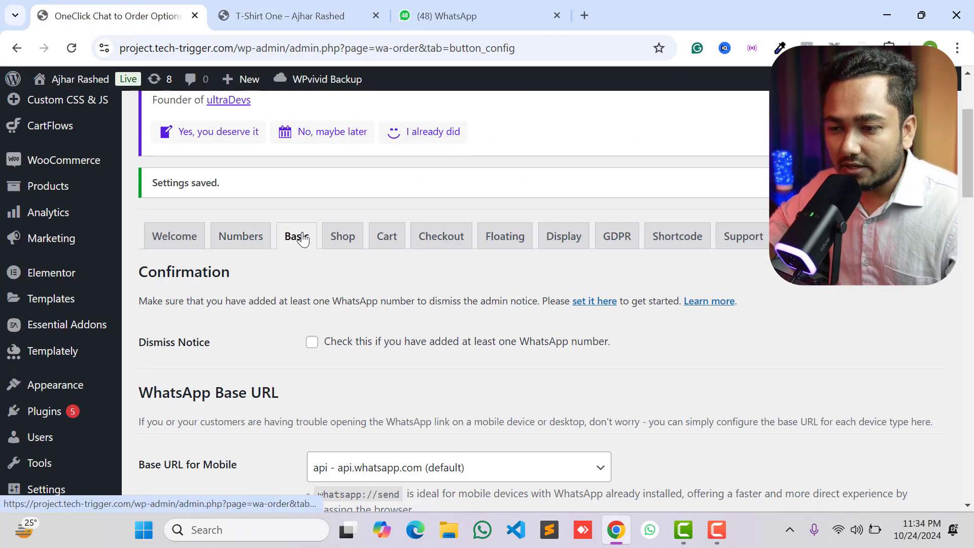
scroll(303, 275, down, 12)
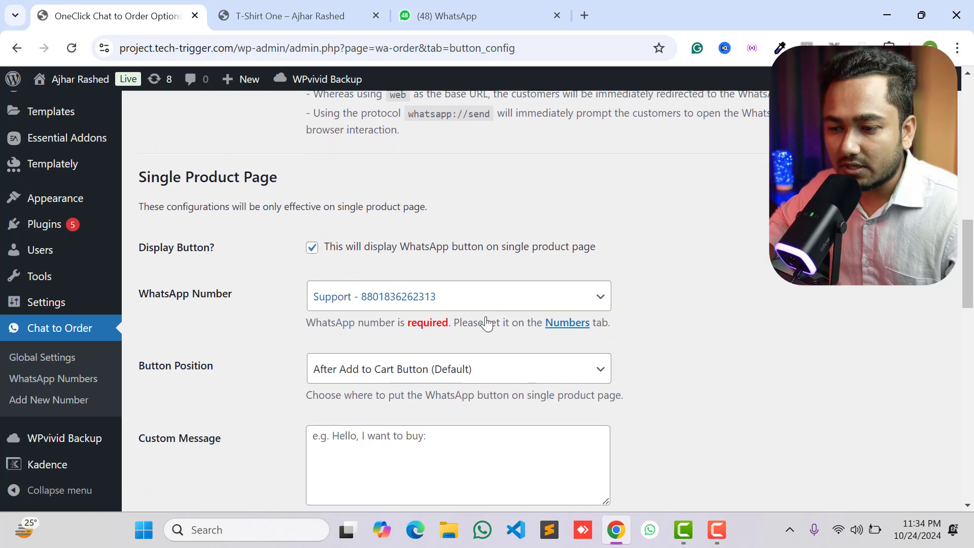
click(138, 315)
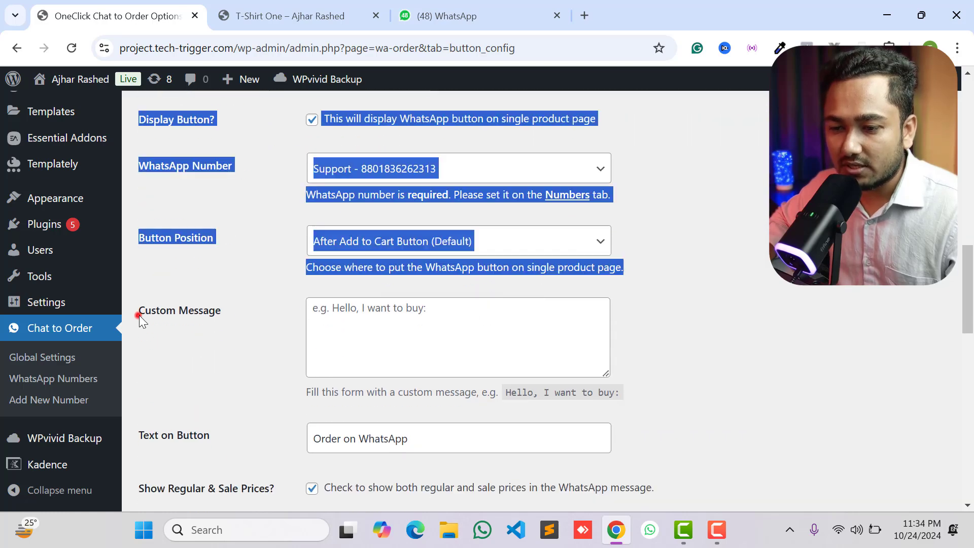
click(210, 316)
click(423, 325)
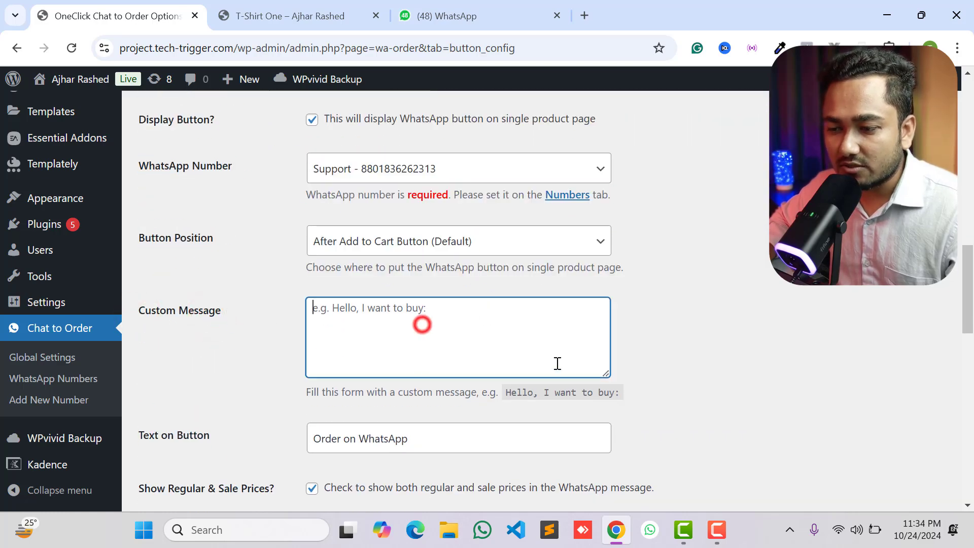
drag(507, 393, 552, 393)
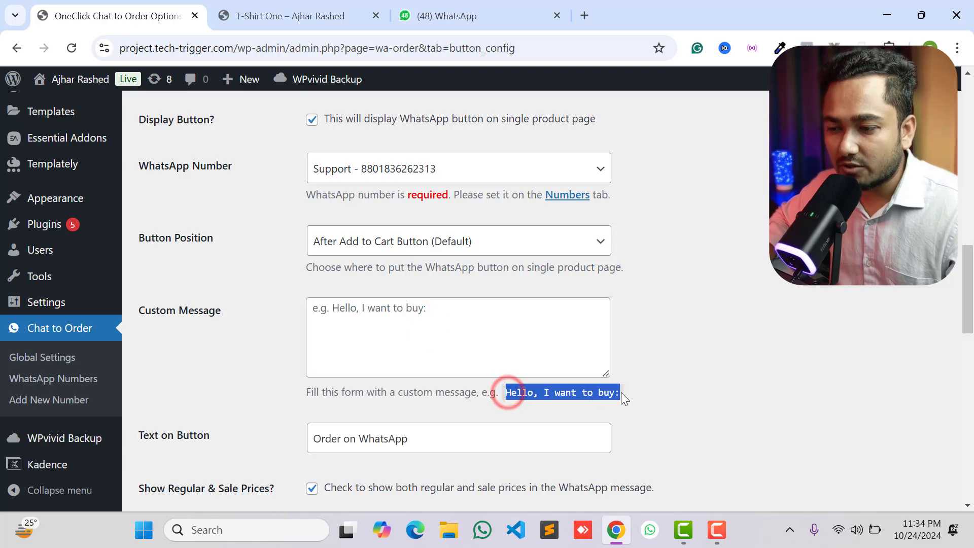
right_click(570, 189)
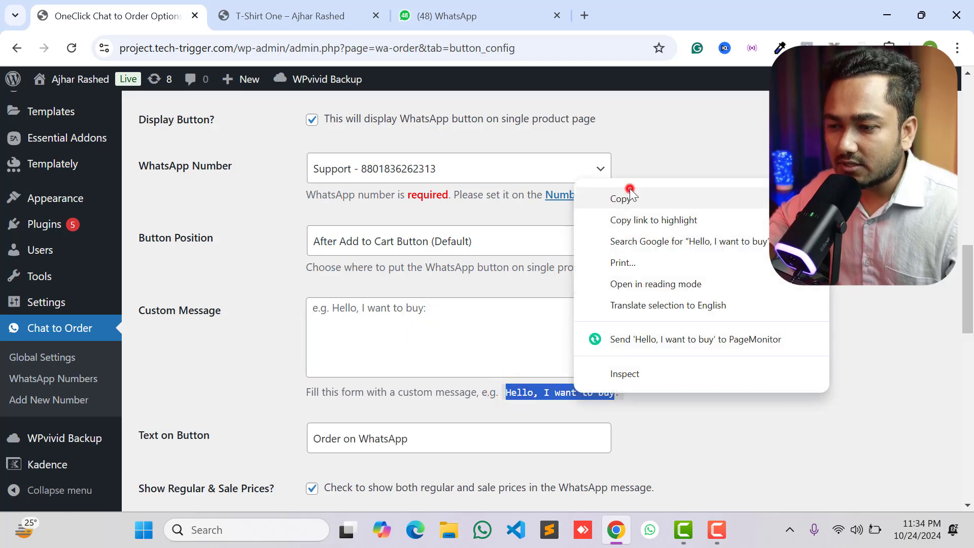
click(629, 192)
right_click(446, 307)
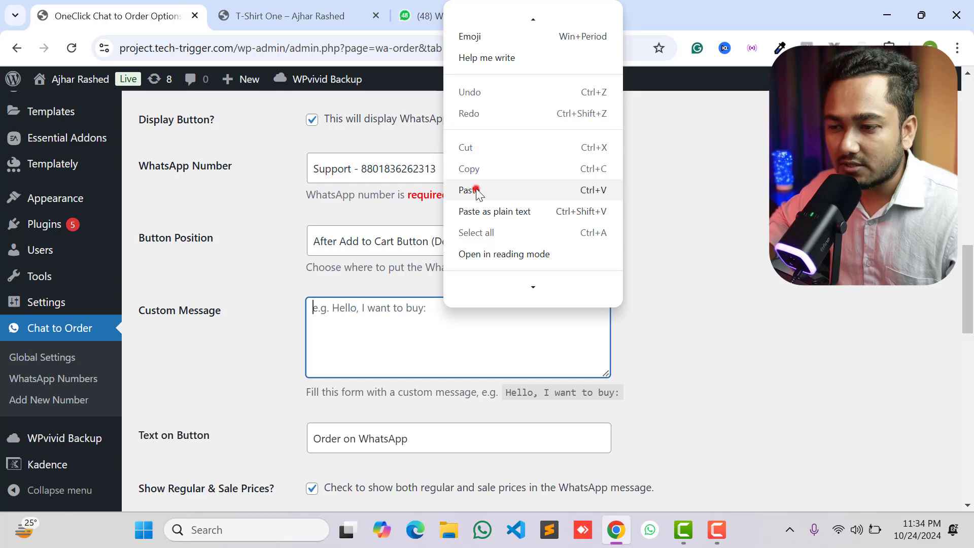
click(476, 189)
click(714, 281)
scroll(714, 281, down, 10)
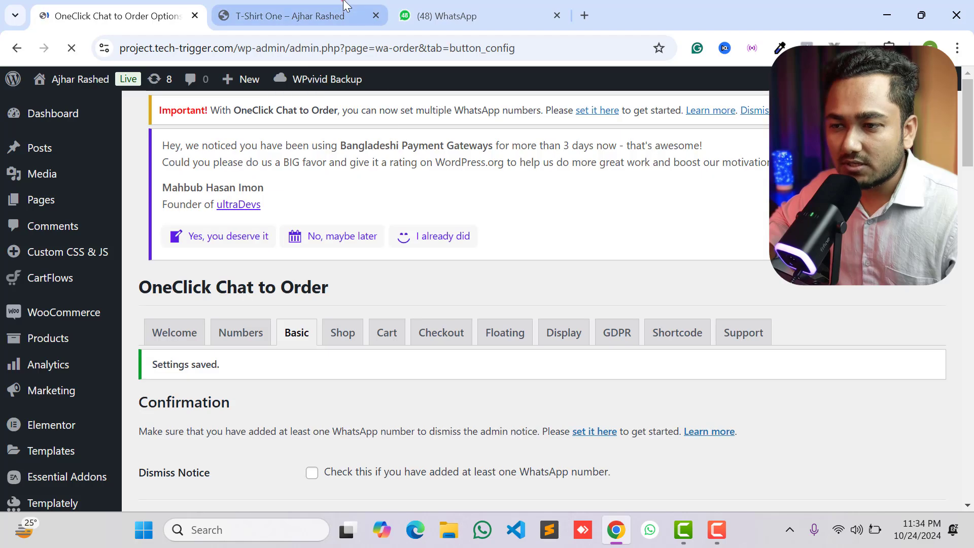
Step: Close the old WhatsApp chat and test the Order on WhatsApp button again from the product page
click(436, 13)
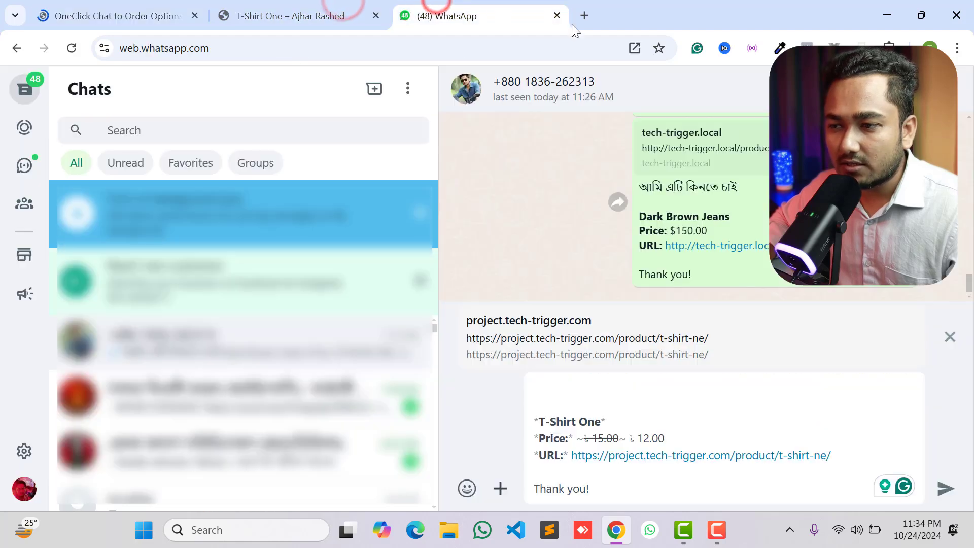
click(320, 18)
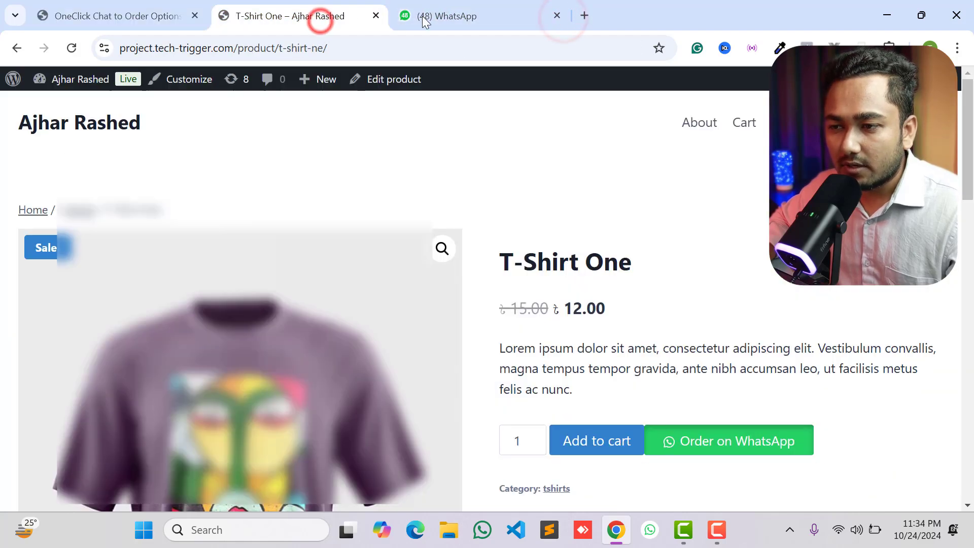
click(555, 11)
click(555, 13)
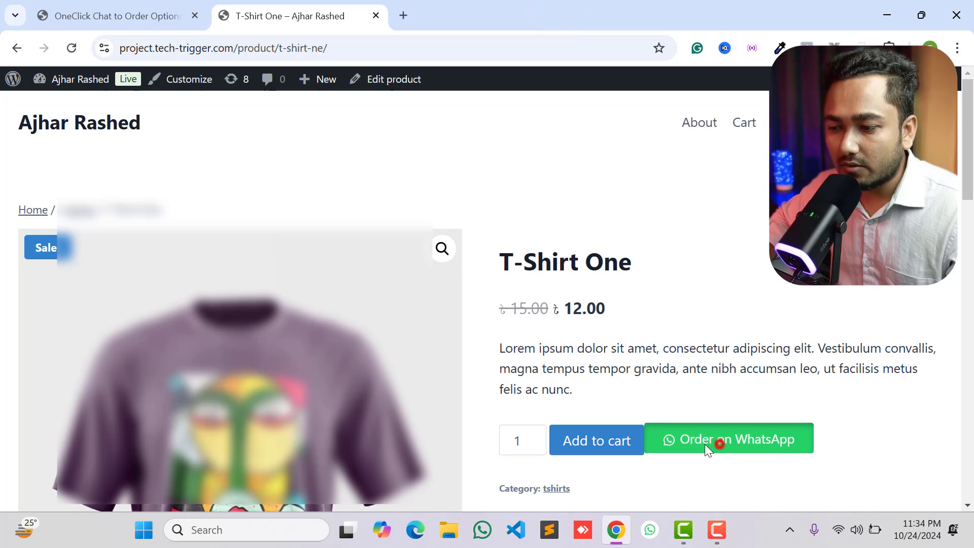
click(719, 445)
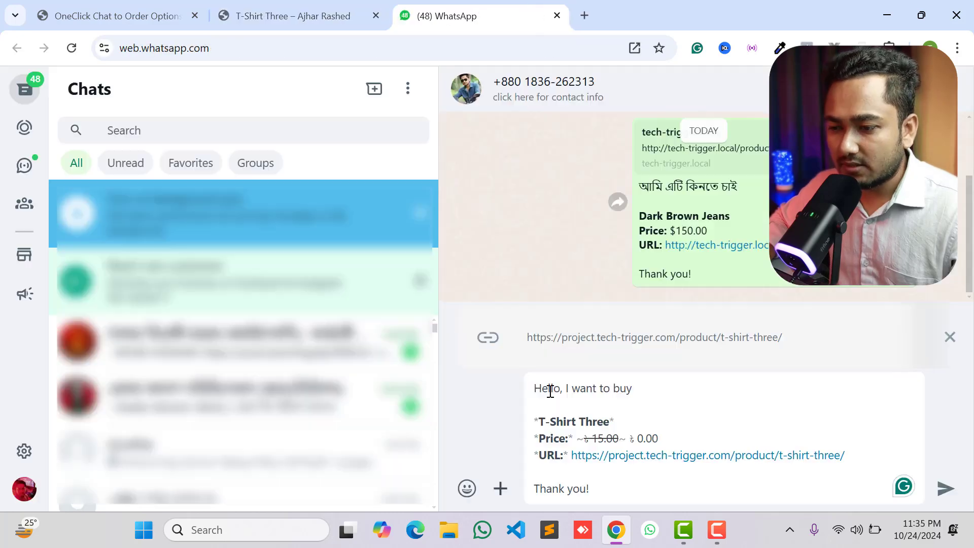
Step: Check the custom greeting, product name and closing thank-you line in the new T-Shirt Three WhatsApp draft
triple_click(549, 389)
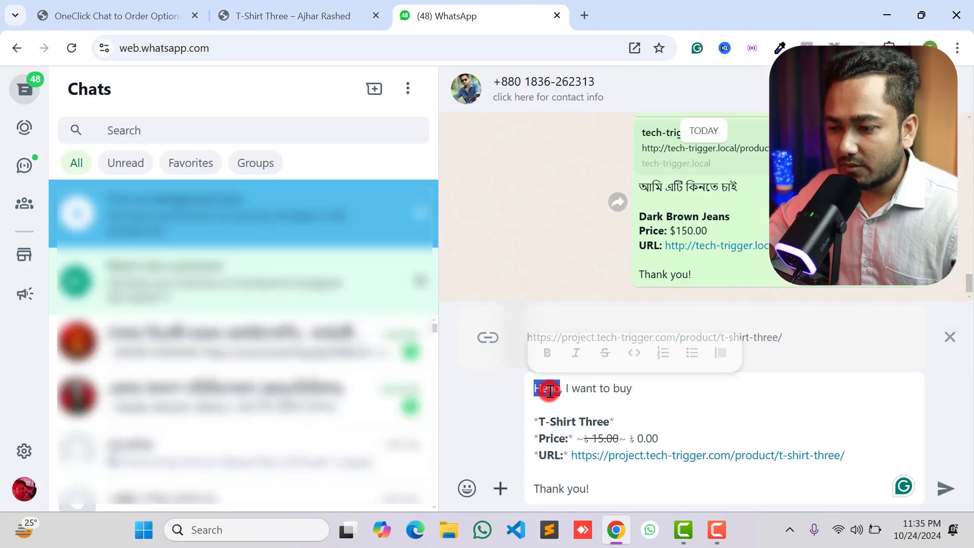
double_click(573, 389)
click(598, 415)
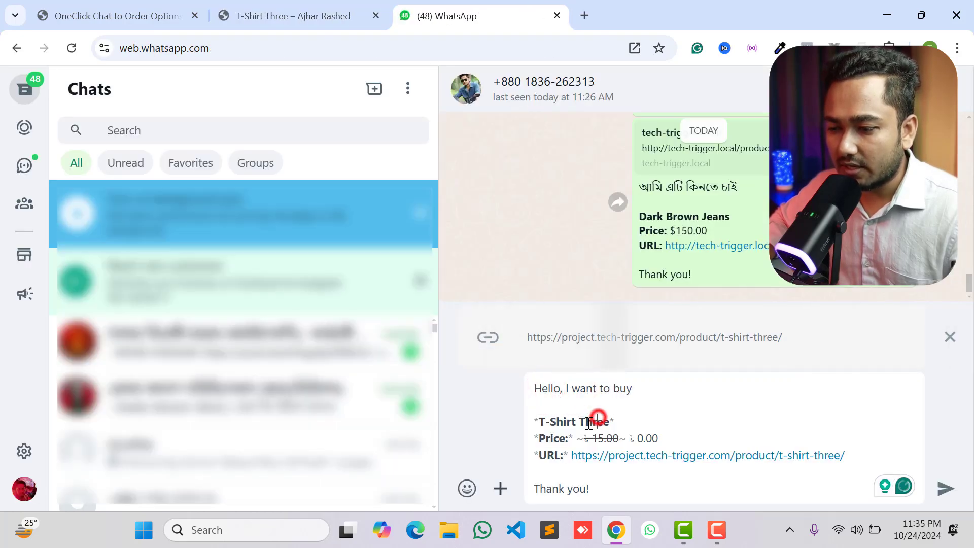
triple_click(599, 485)
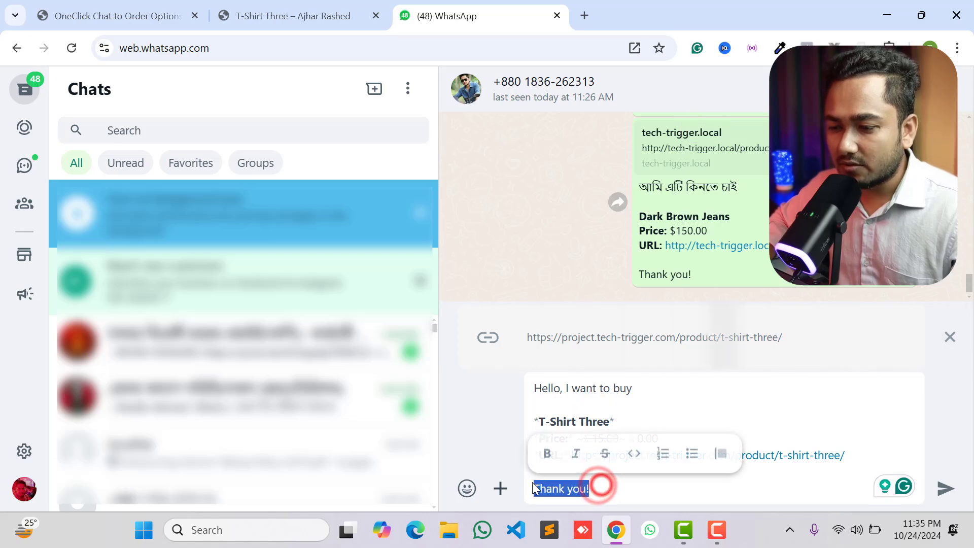
Step: Examine the message label settings, including Total Amount, Total Discount, Payment Method and Thank you!, in the plugin's Basic options
click(293, 16)
click(137, 14)
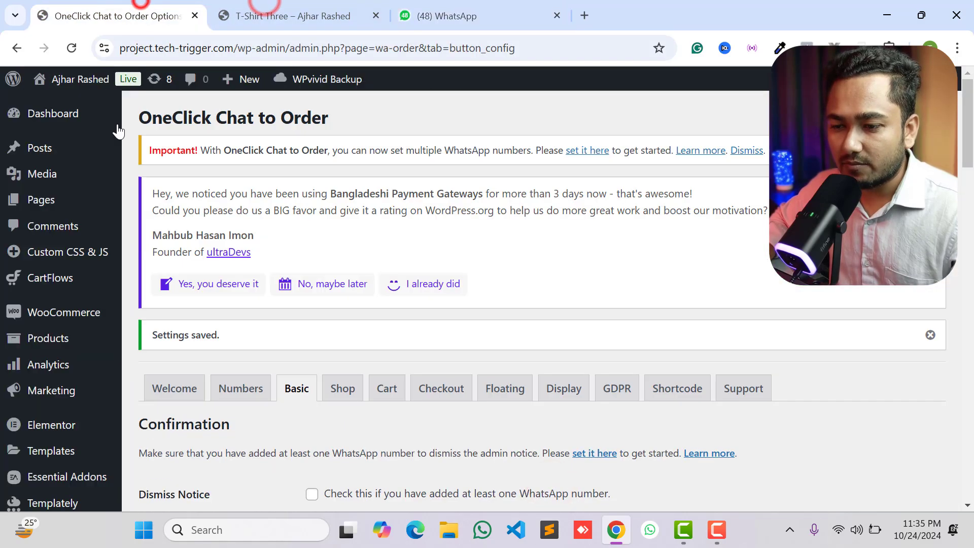
scroll(390, 425, down, 15)
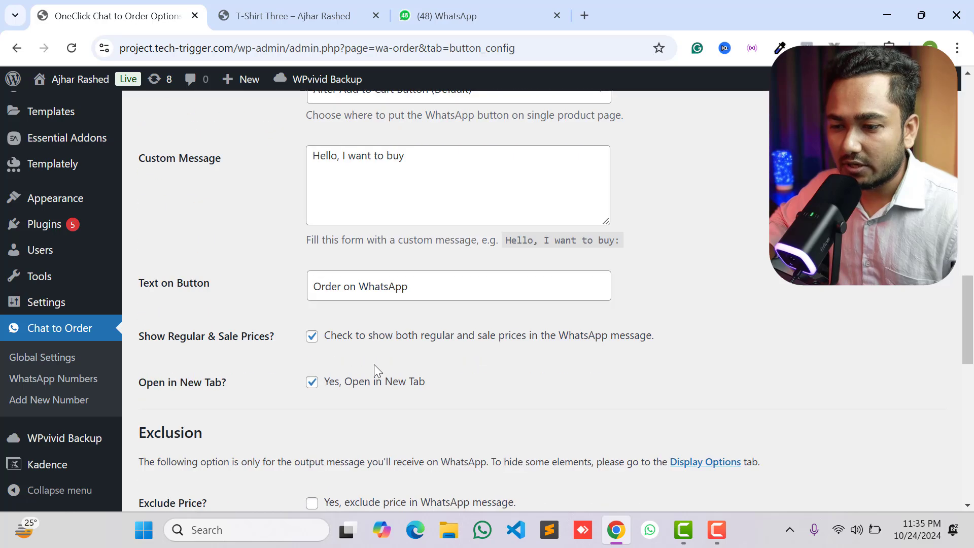
scroll(379, 359, down, 10)
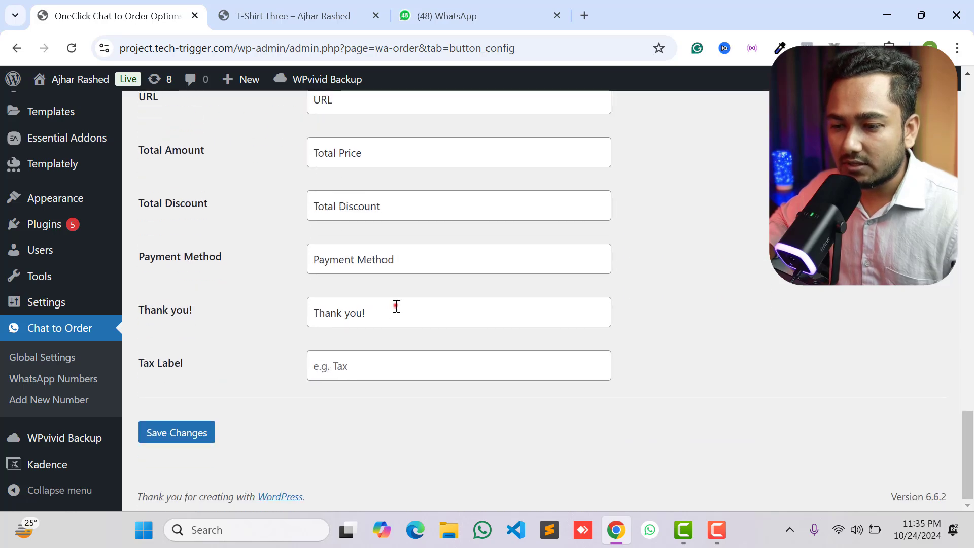
drag(396, 306, 287, 309)
click(285, 306)
triple_click(352, 254)
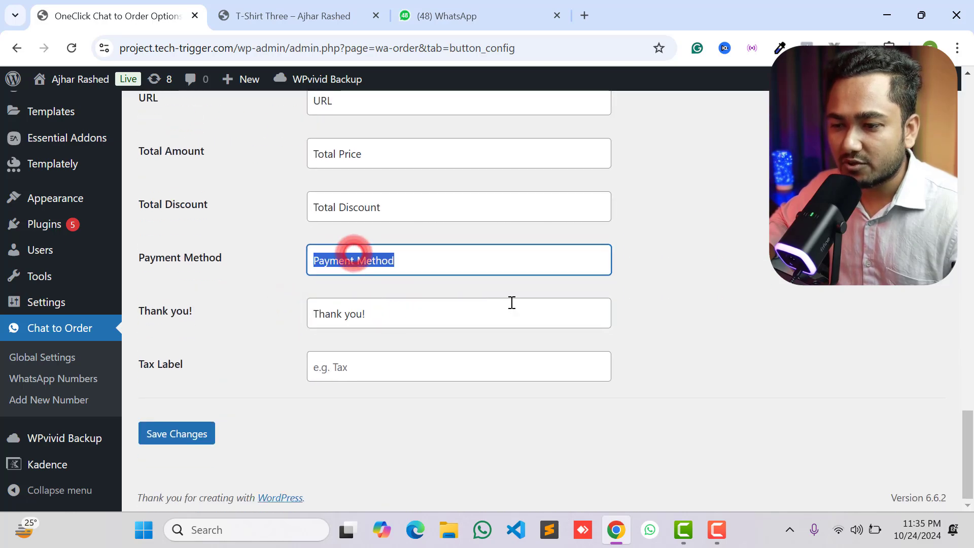
scroll(512, 304, up, 13)
click(629, 375)
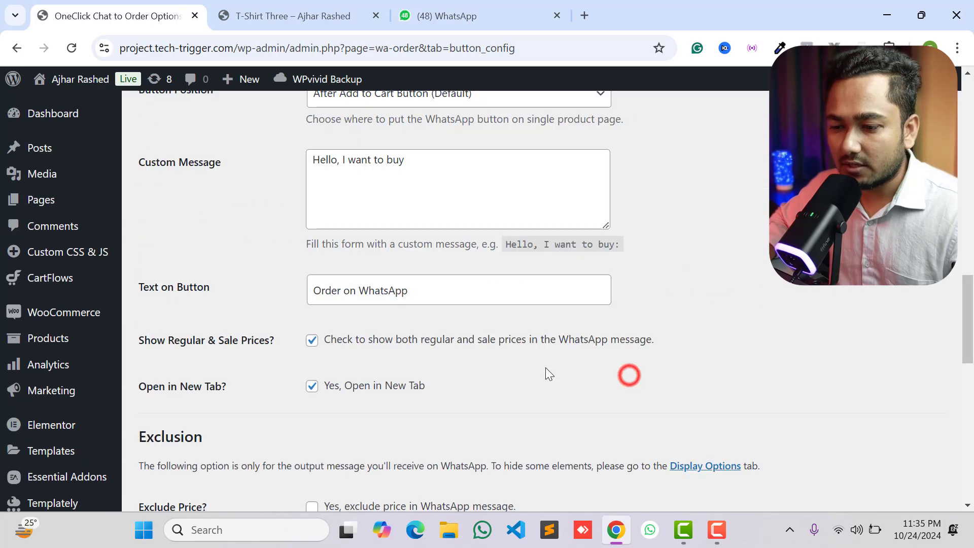
scroll(333, 303, down, 4)
scroll(361, 296, up, 10)
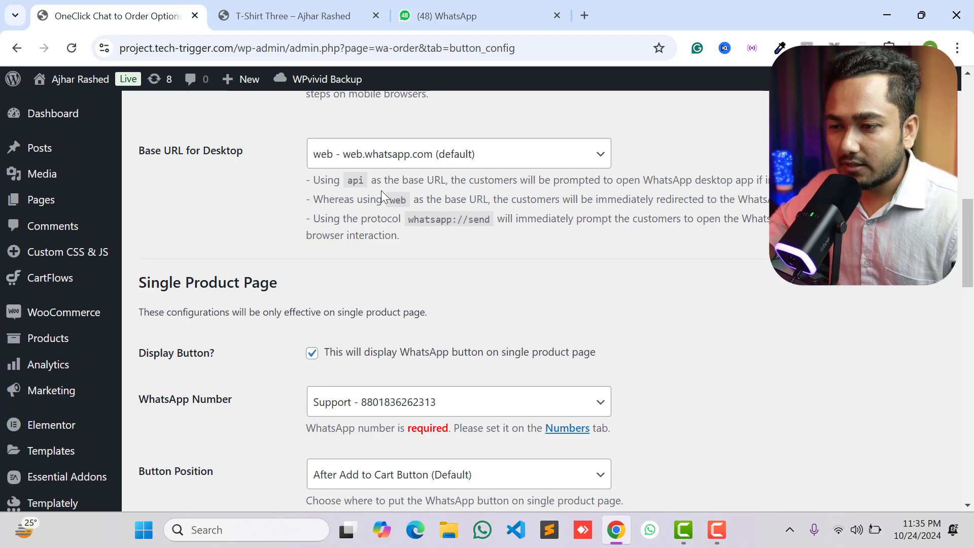
Step: In the plugin's Shop settings, enable displaying the WhatsApp button on the Shop page
scroll(381, 190, up, 7)
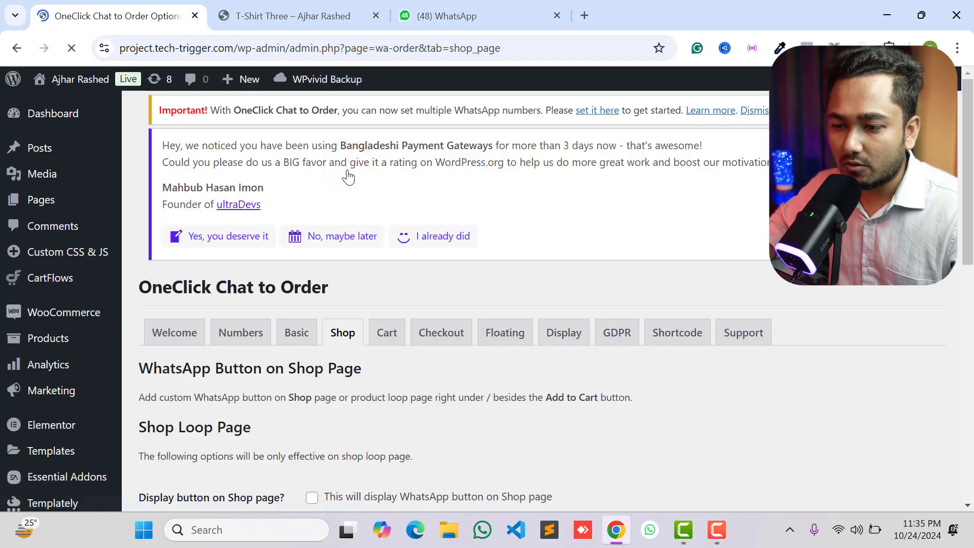
scroll(348, 182, down, 3)
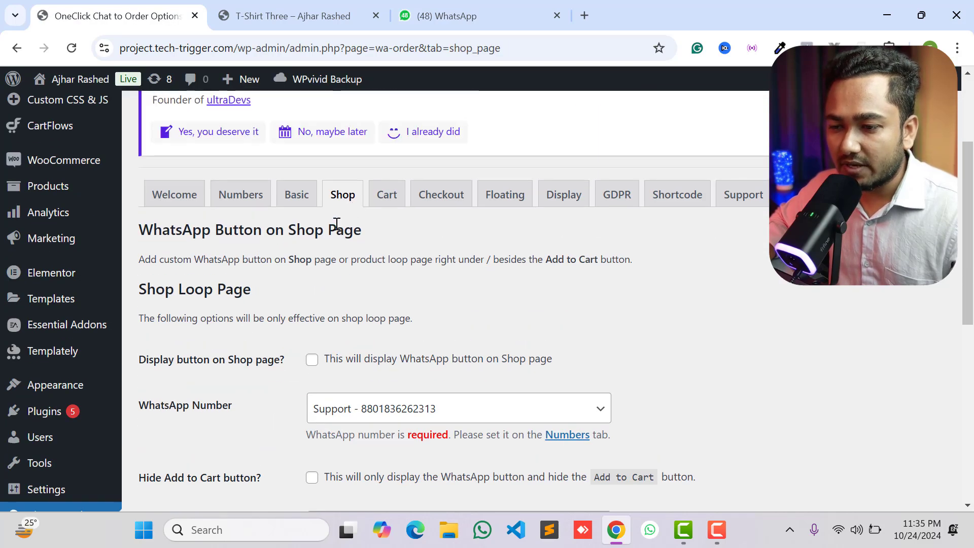
click(320, 358)
scroll(333, 255, down, 3)
scroll(318, 374, up, 3)
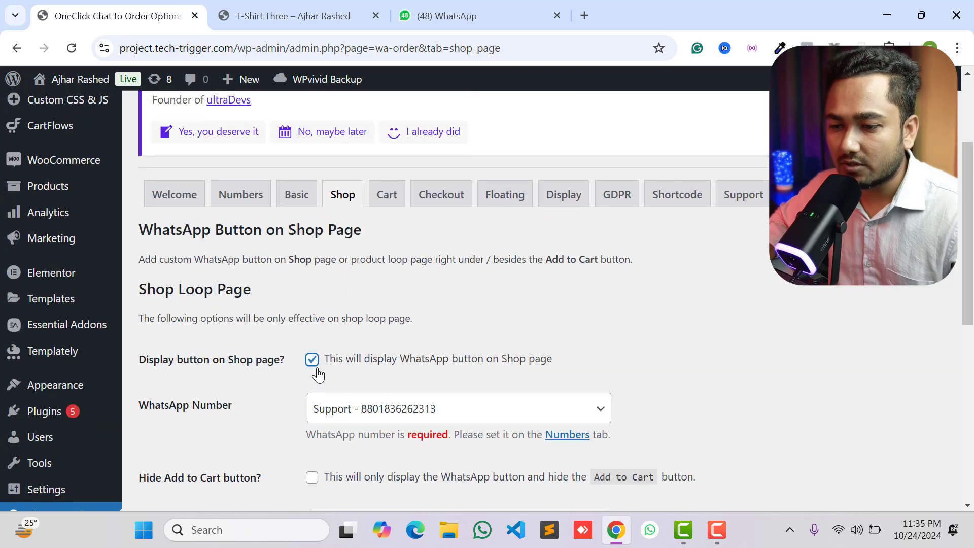
Step: In the plugin's Checkout settings, enable the Thank You page customization and look through its message and order detail options
click(435, 193)
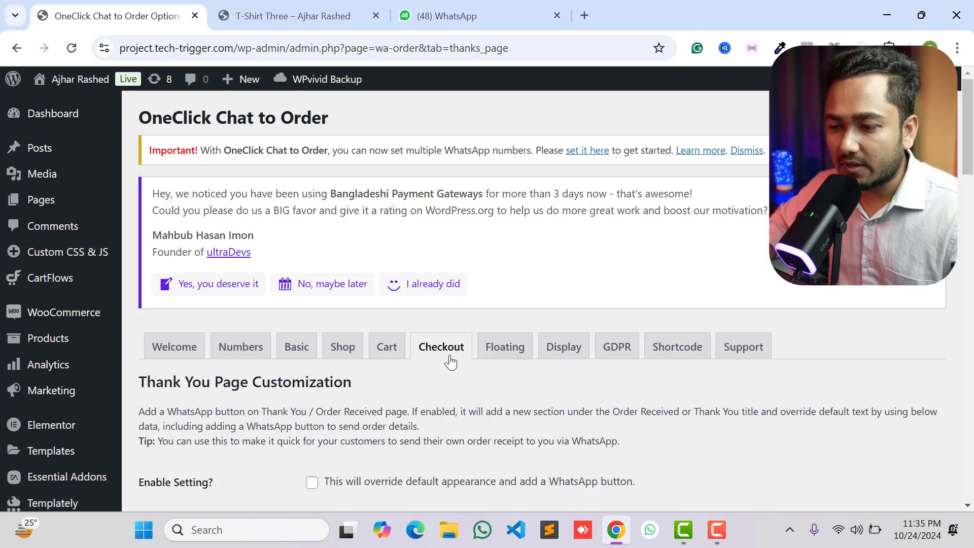
scroll(458, 226, down, 3)
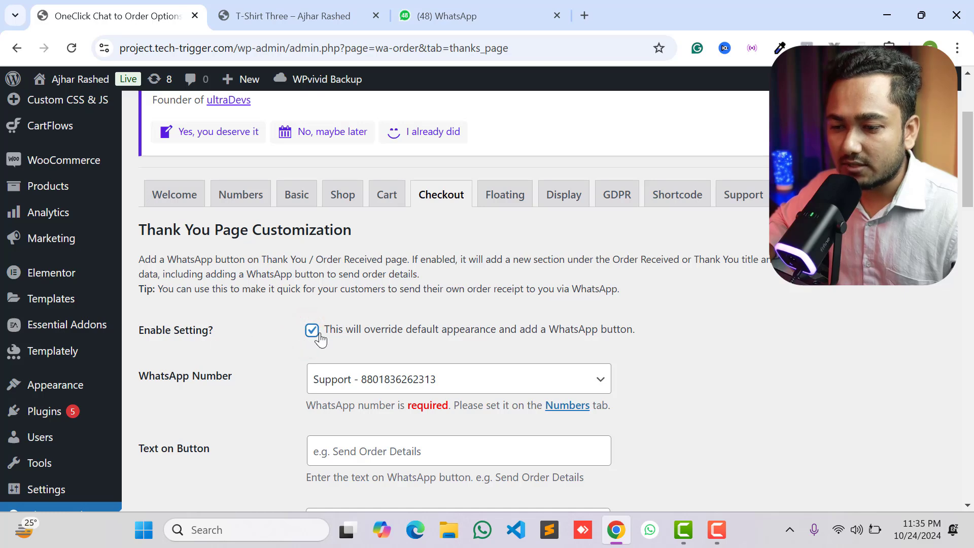
scroll(320, 339, down, 3)
click(366, 298)
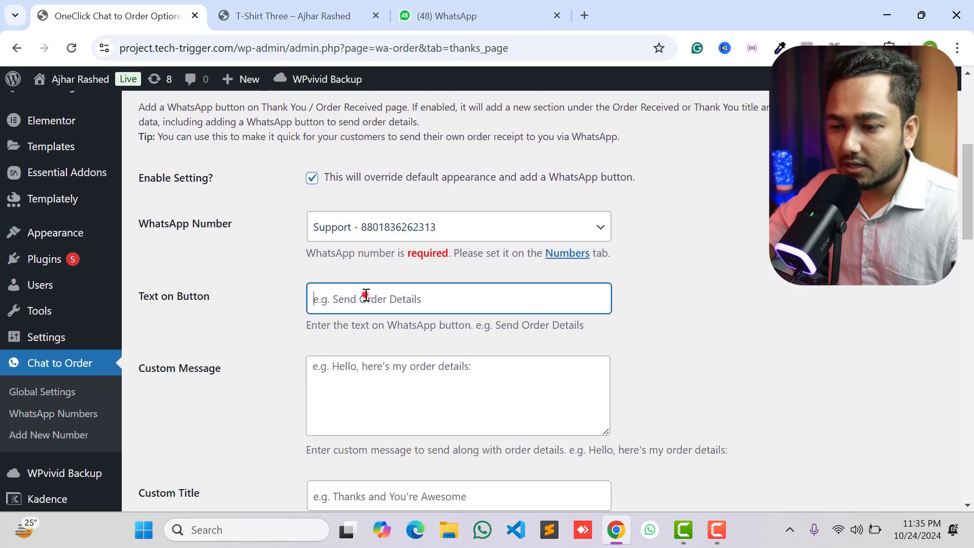
scroll(379, 376, down, 15)
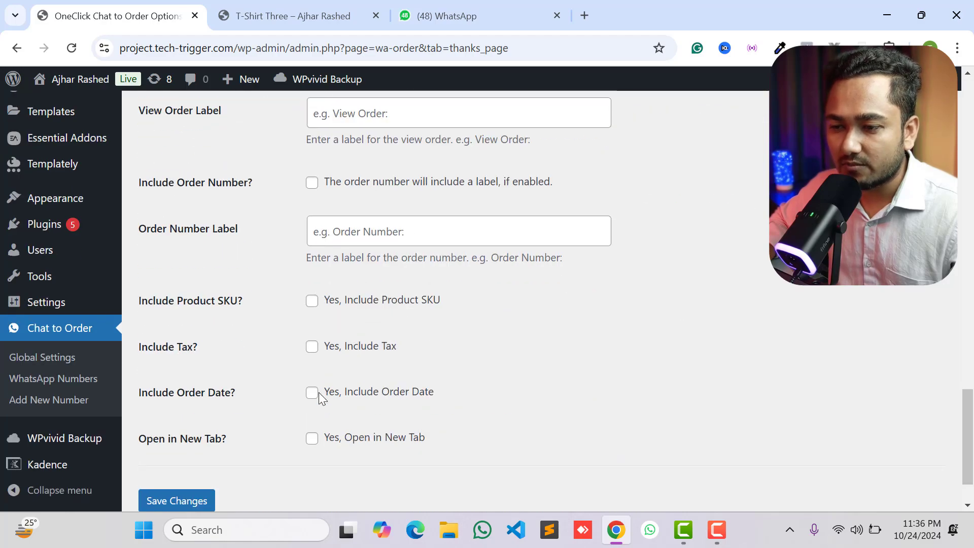
Step: In the plugin's Floating settings, enable the floating WhatsApp button and keep the Support number
scroll(319, 392, up, 15)
scroll(385, 325, up, 2)
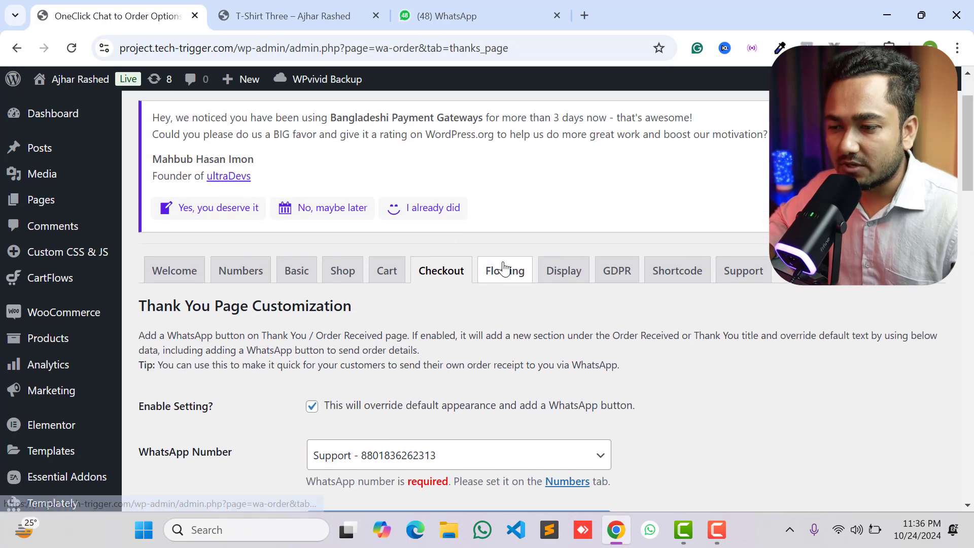
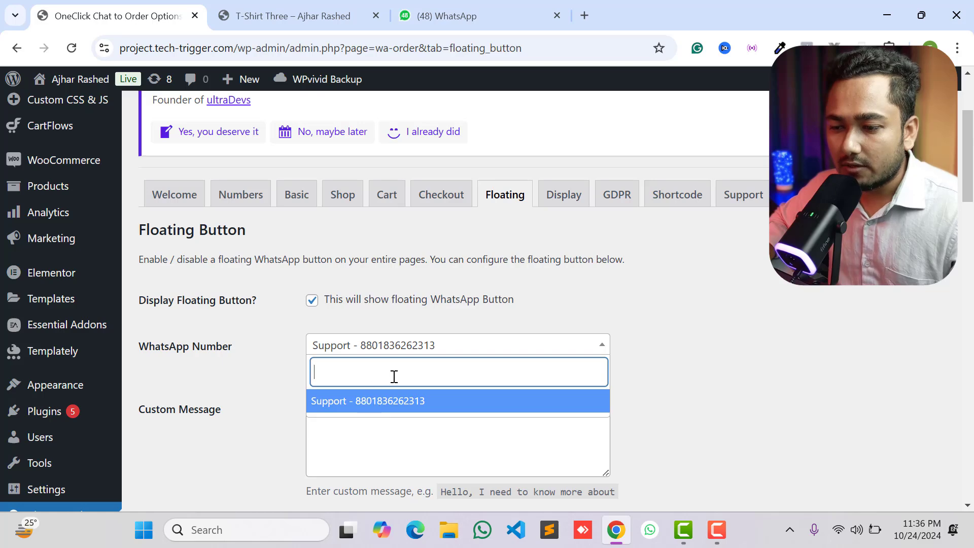
key(Tab)
scroll(296, 205, down, 5)
scroll(618, 229, up, 1)
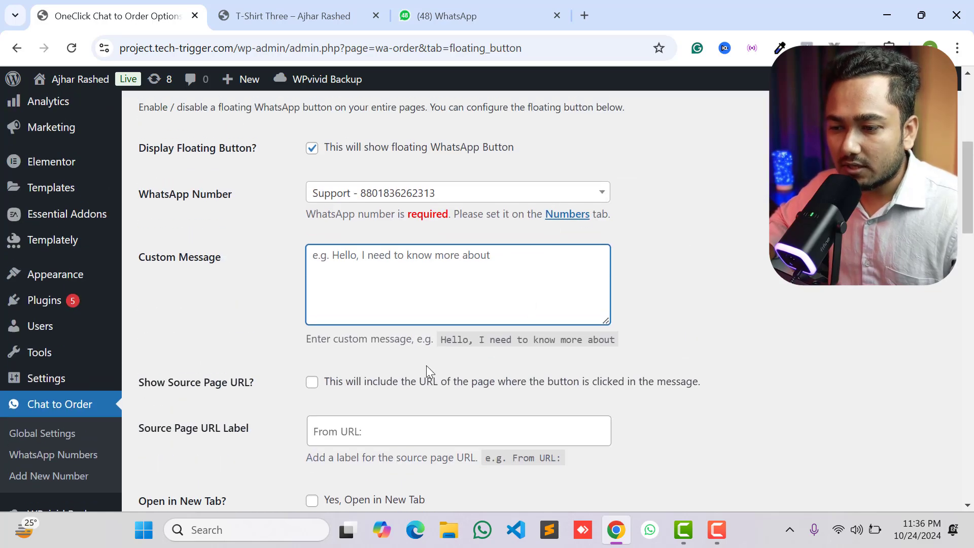
Step: Set the floating button's Custom Message to the sample "Hello, I need to know more about" and include the source page URL
drag(448, 337, 665, 358)
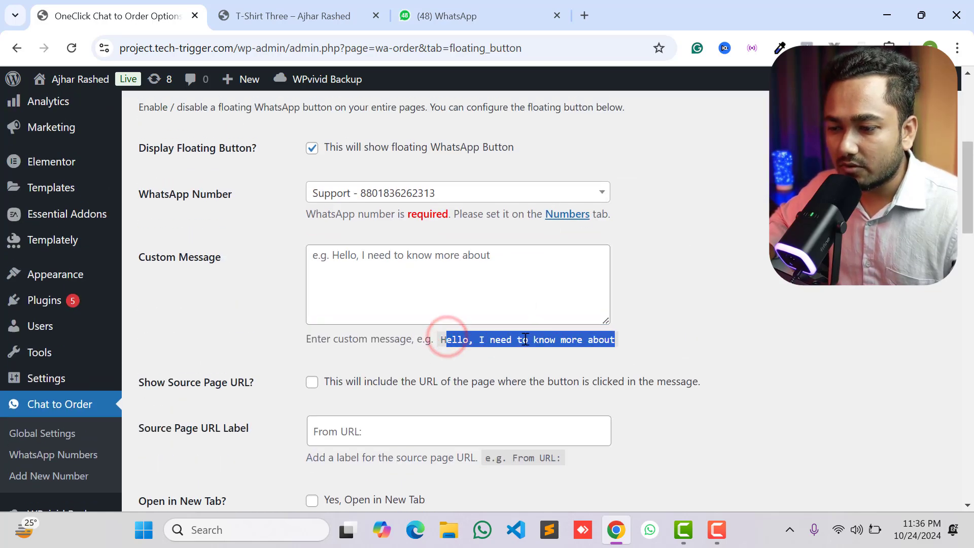
click(494, 339)
triple_click(448, 337)
key(ctrl+c)
click(435, 295)
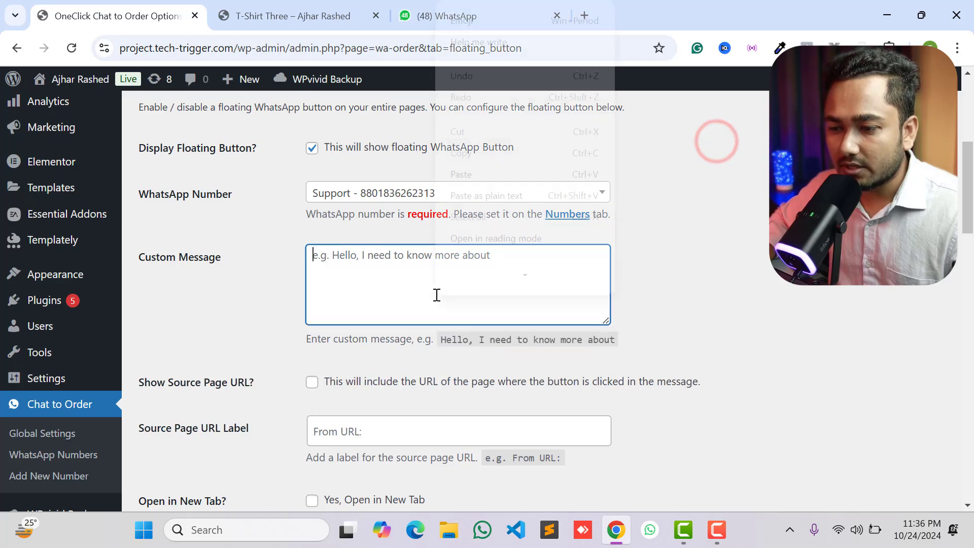
right_click(435, 294)
click(461, 178)
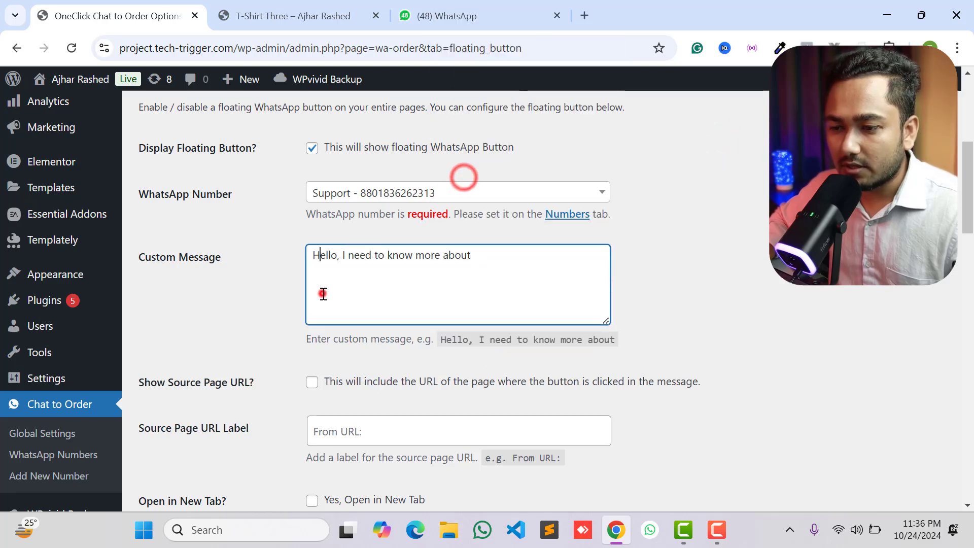
click(321, 292)
scroll(374, 210, down, 3)
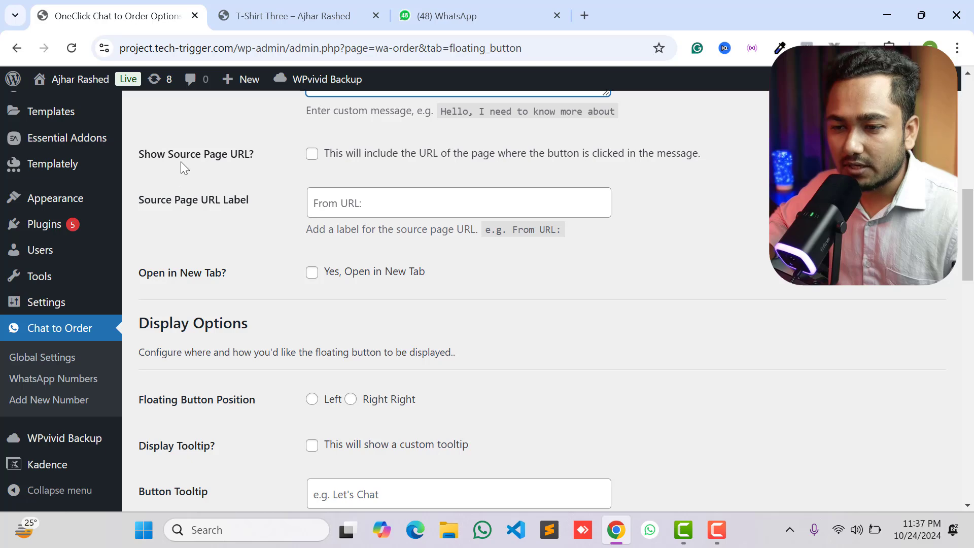
click(311, 153)
Step: View the store's Contact page and its URL as an example of a source page
click(335, 10)
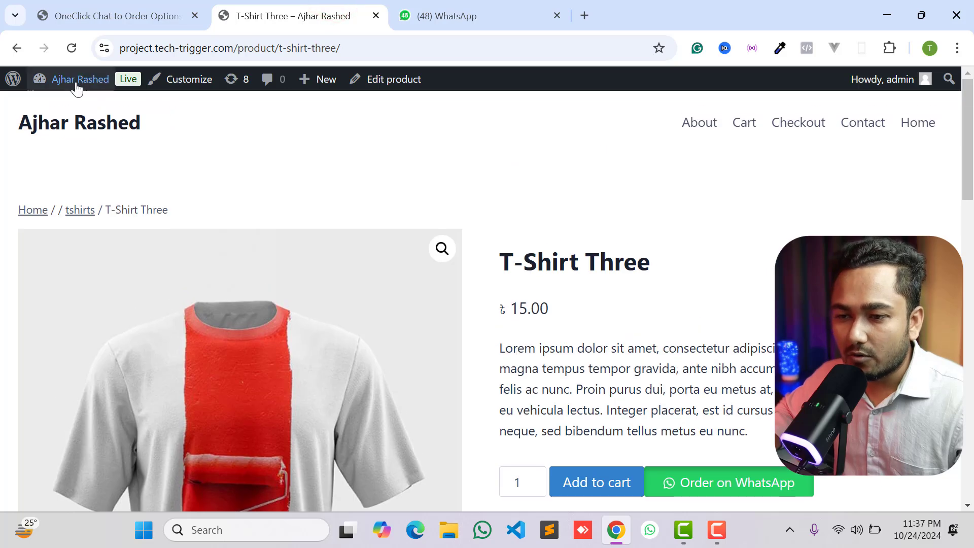
mouse_move(76, 82)
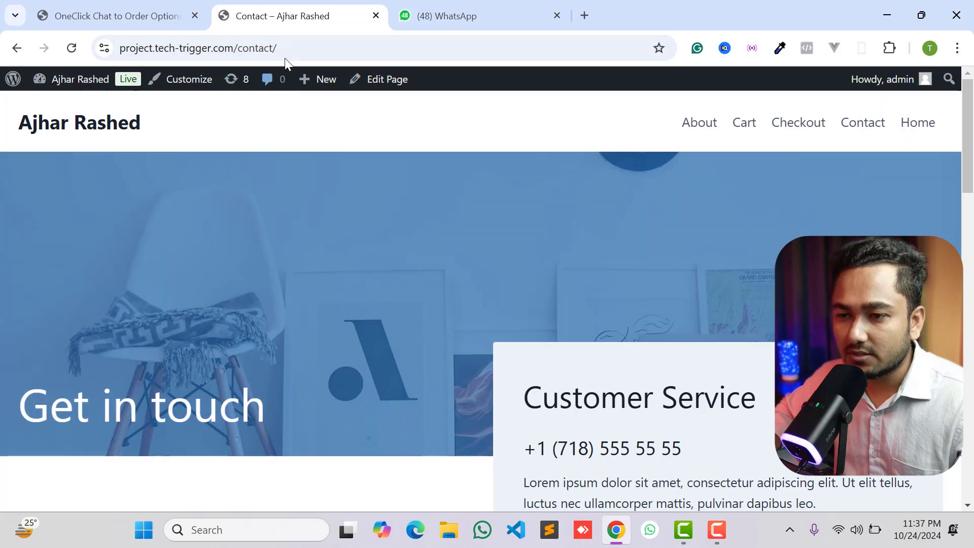
click(285, 58)
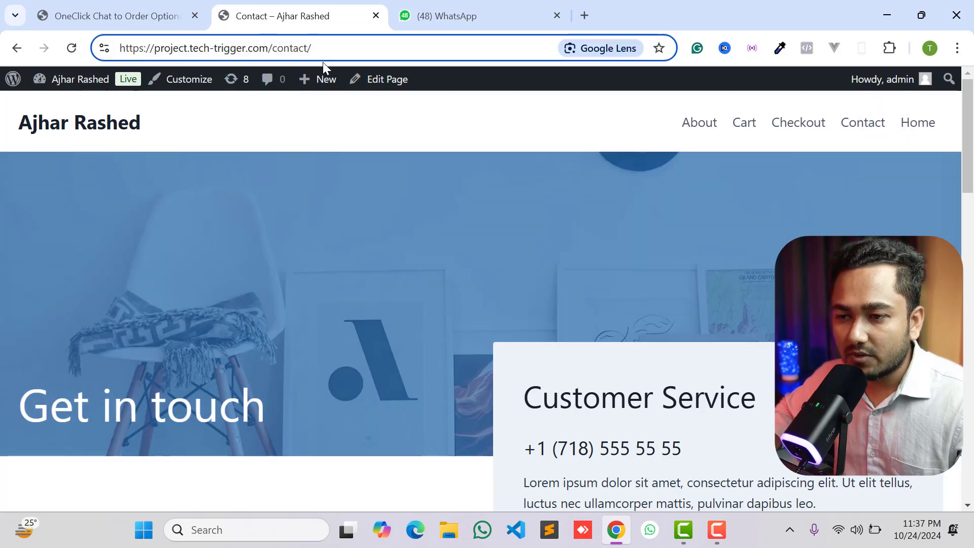
scroll(676, 360, down, 5)
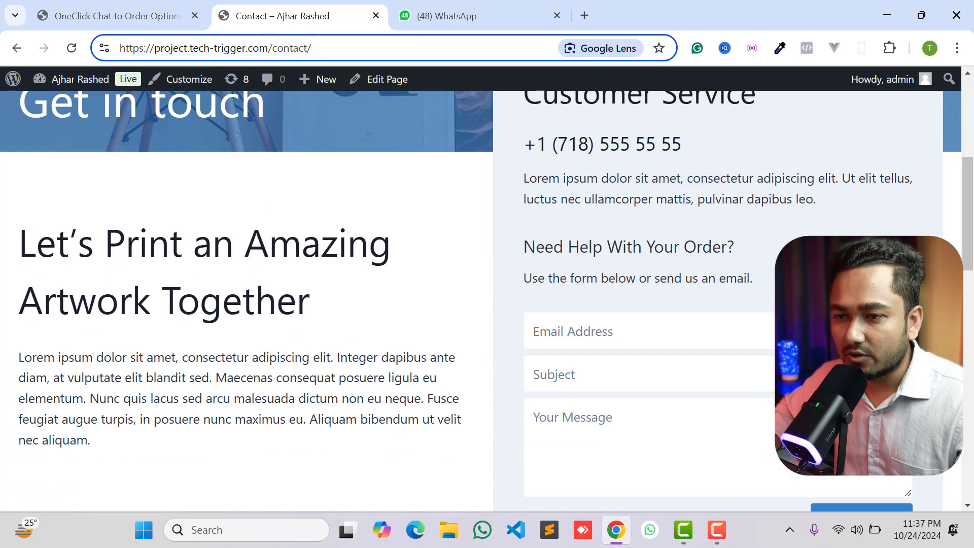
click(162, 20)
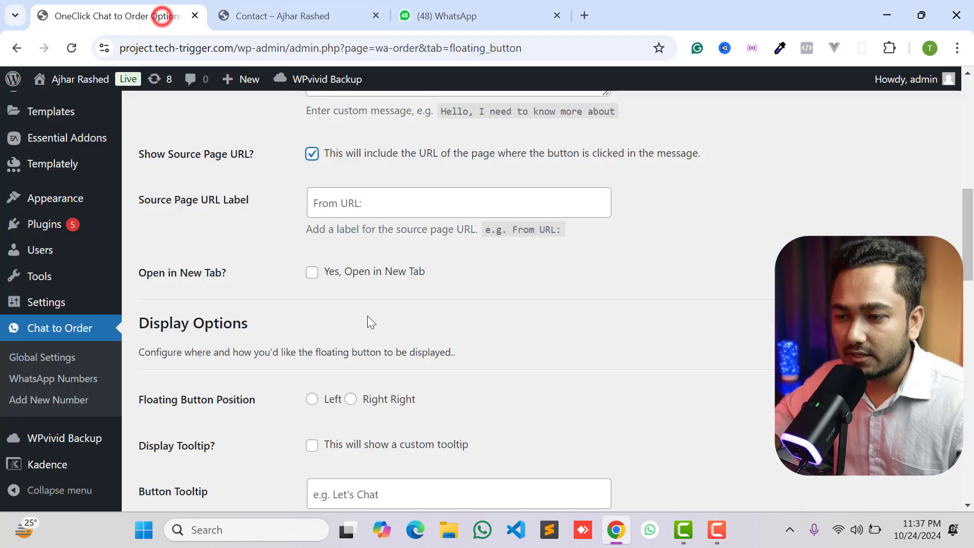
Step: Set the floating button to open in a new tab and position it on the right
scroll(315, 239, up, 1)
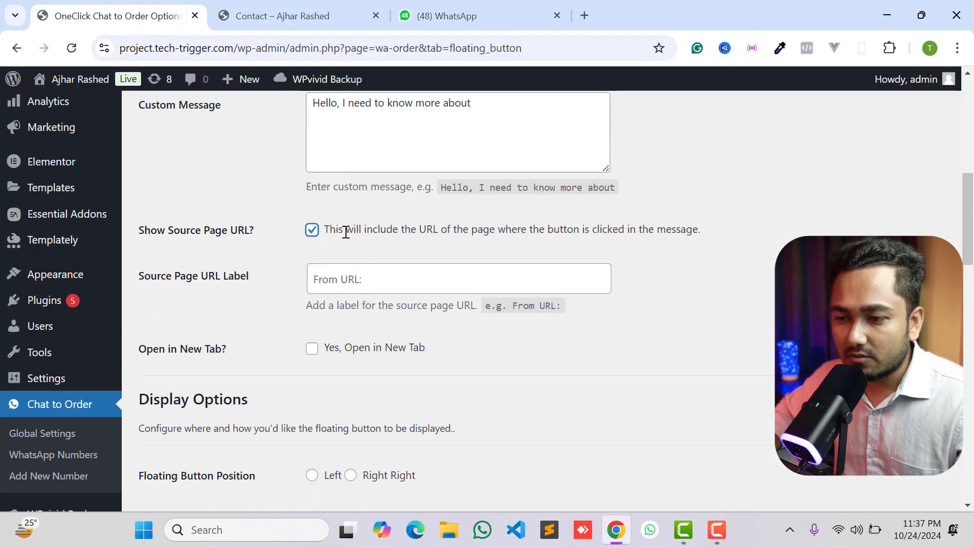
click(312, 348)
scroll(315, 319, down, 4)
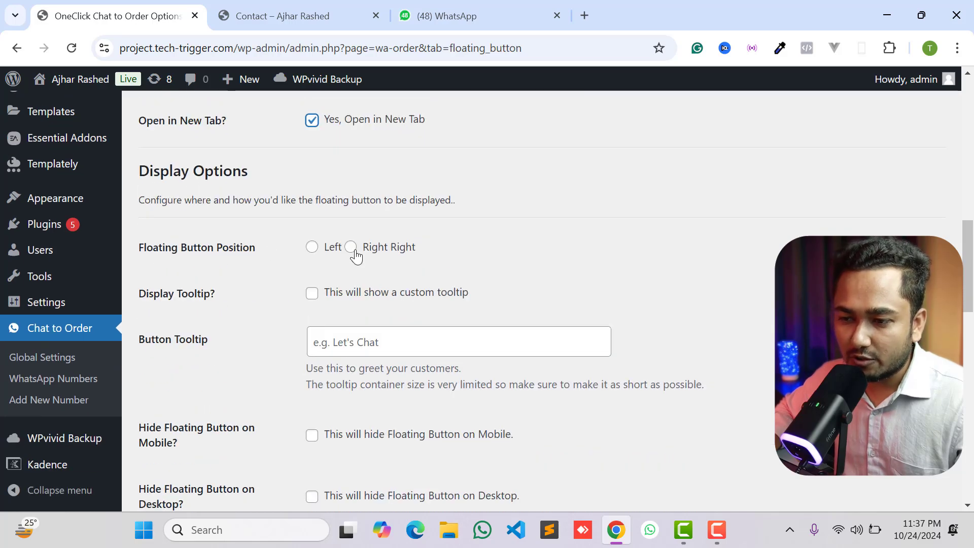
scroll(354, 258, down, 1)
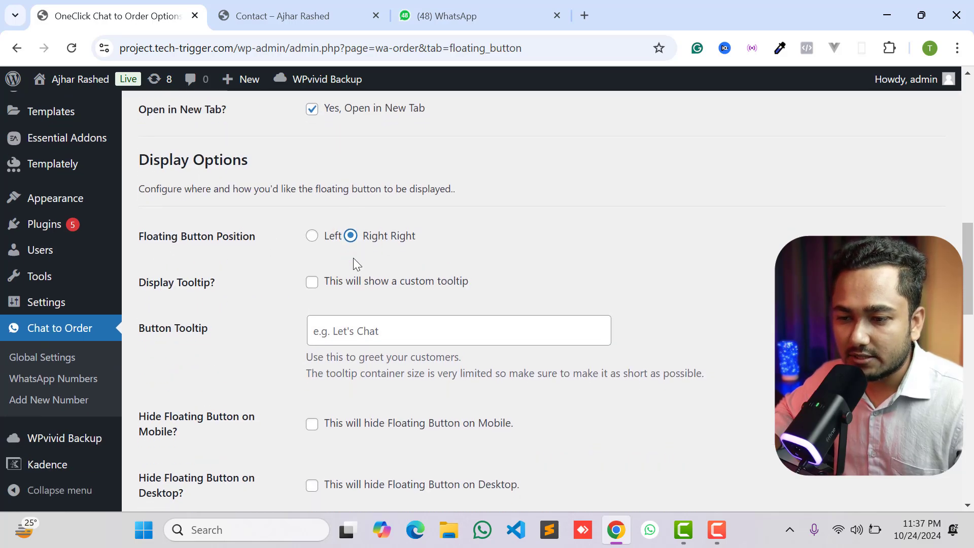
Step: Go through the floating button's tooltip and hide options and save the floating settings
click(312, 217)
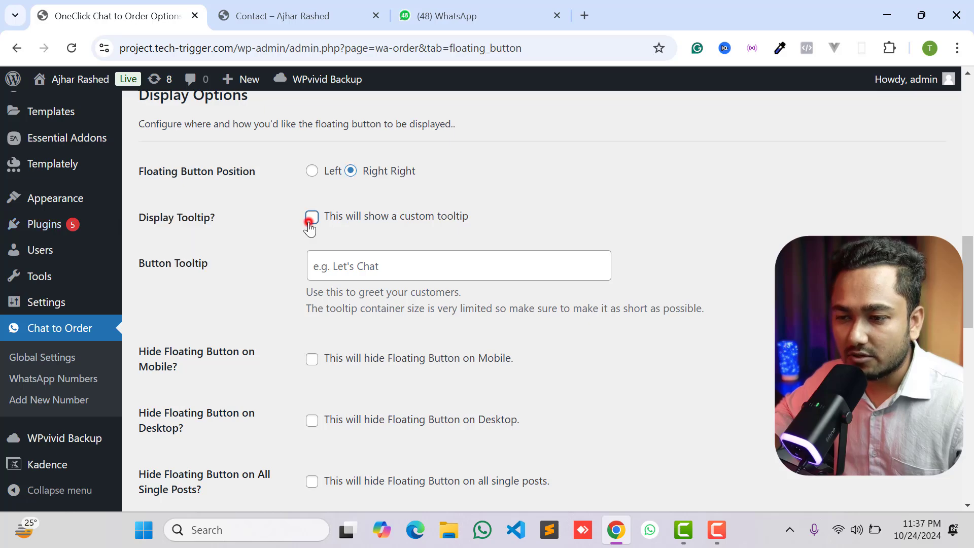
scroll(254, 213, down, 3)
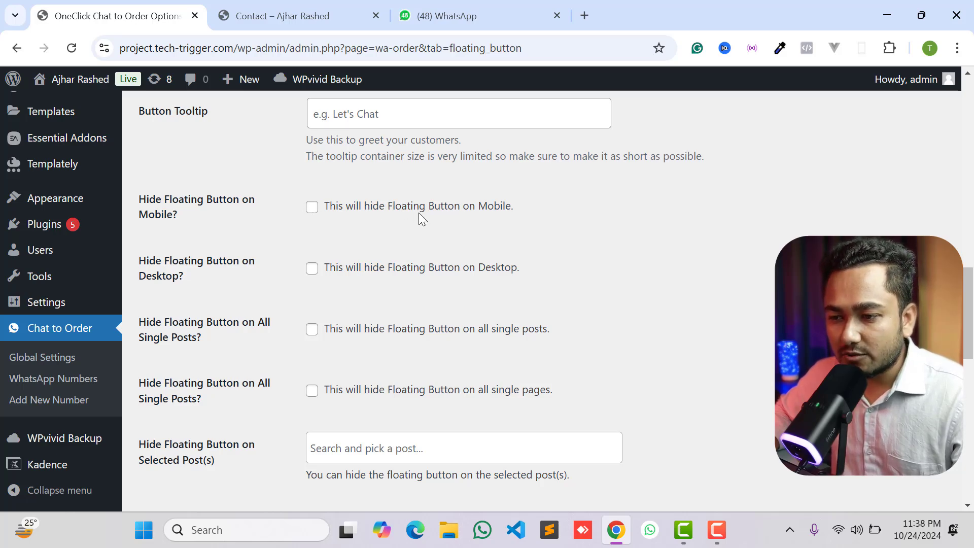
click(313, 208)
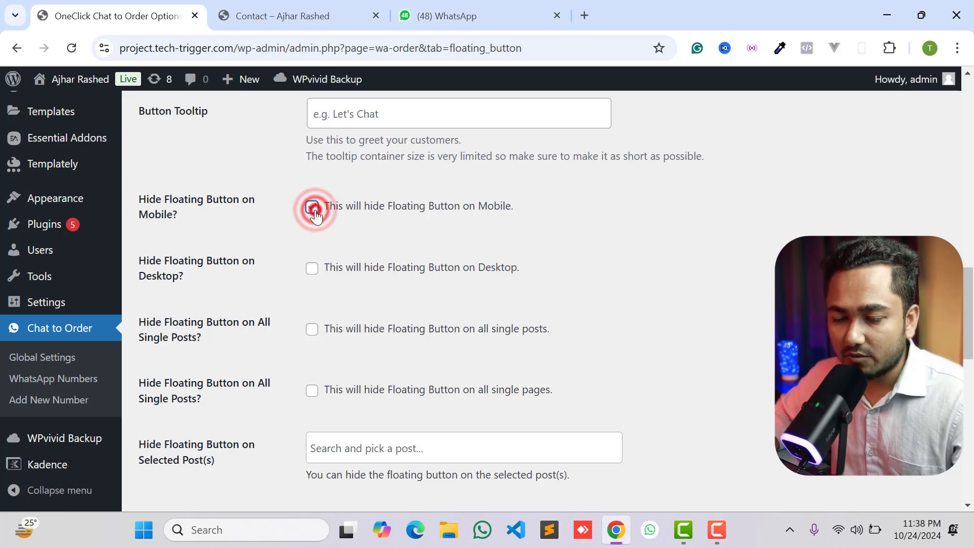
scroll(329, 244, down, 7)
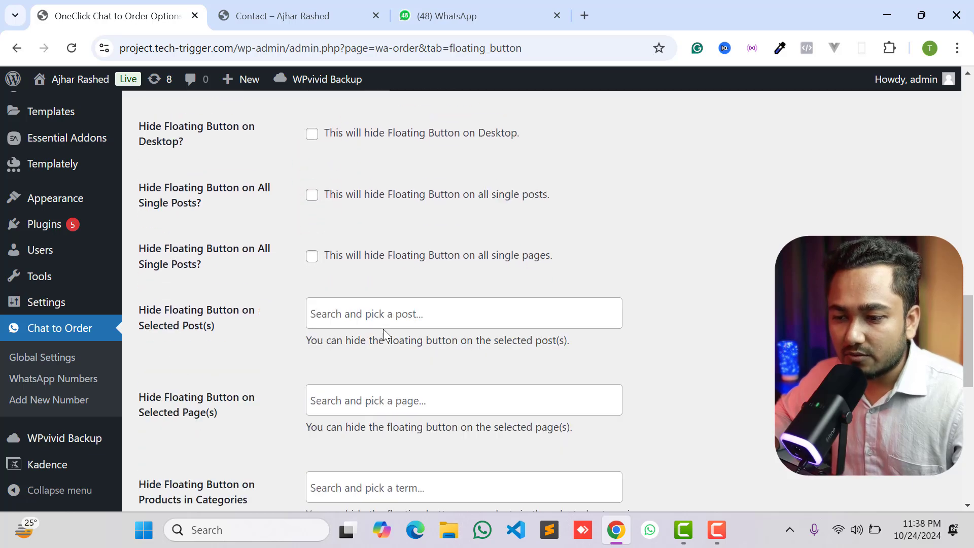
scroll(258, 301, down, 6)
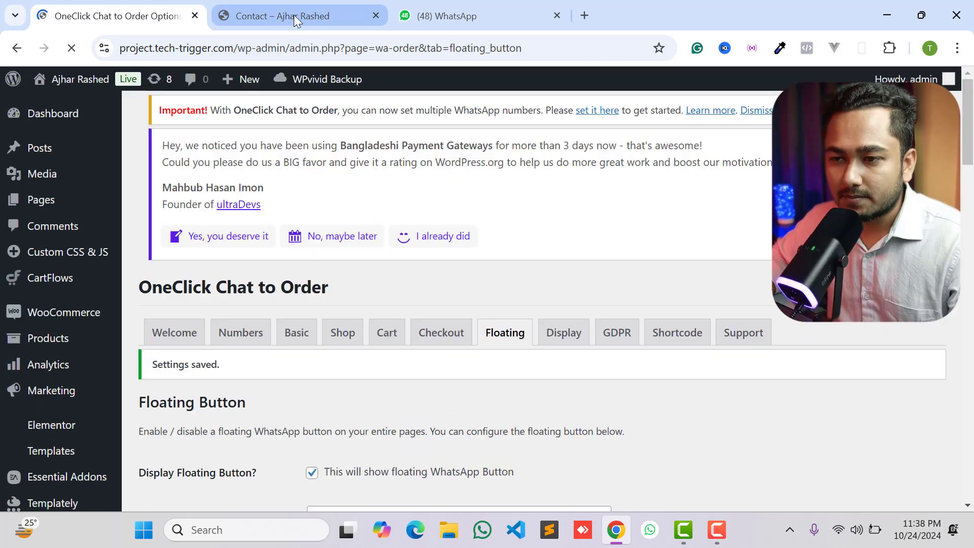
Step: Reload the store's Contact page and check the floating WhatsApp button's appearance
click(293, 14)
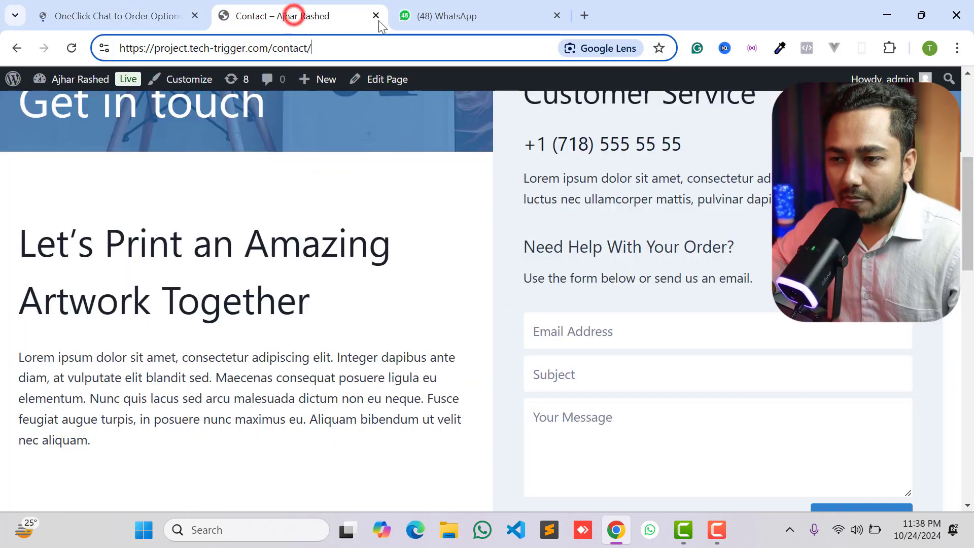
click(72, 48)
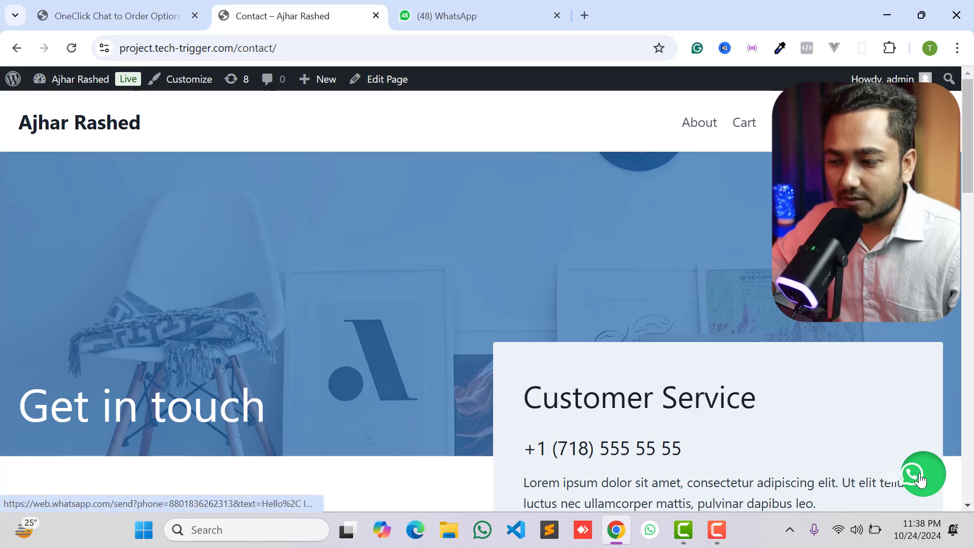
scroll(921, 469, down, 1)
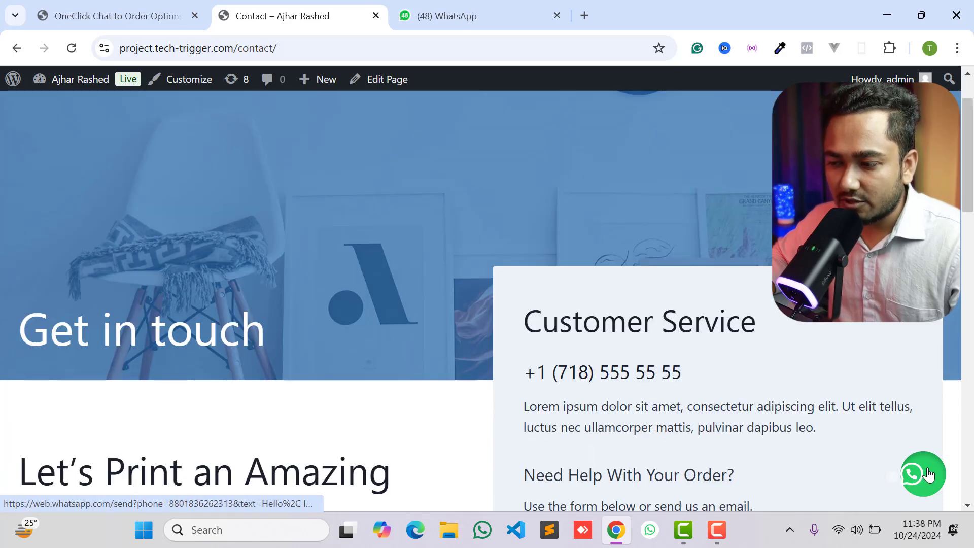
Step: Set the floating button's Button Padding to 10 on the top, right, bottom and left, and save the changes
click(116, 15)
scroll(525, 255, down, 3)
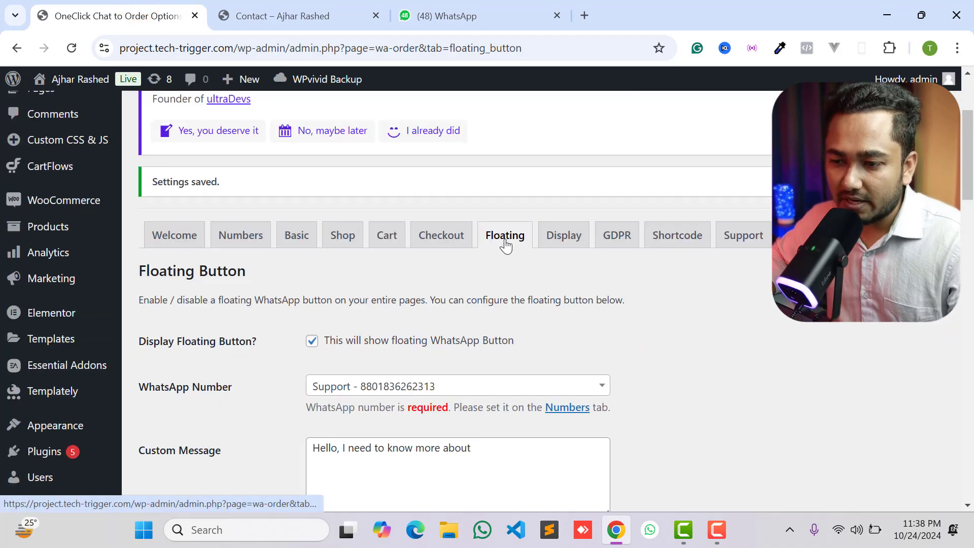
scroll(509, 244, down, 1)
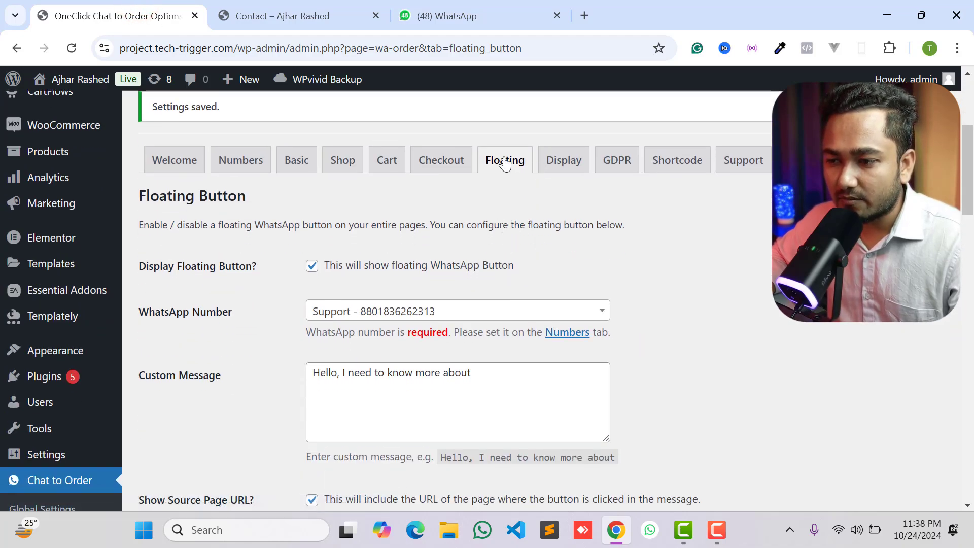
scroll(465, 321, down, 15)
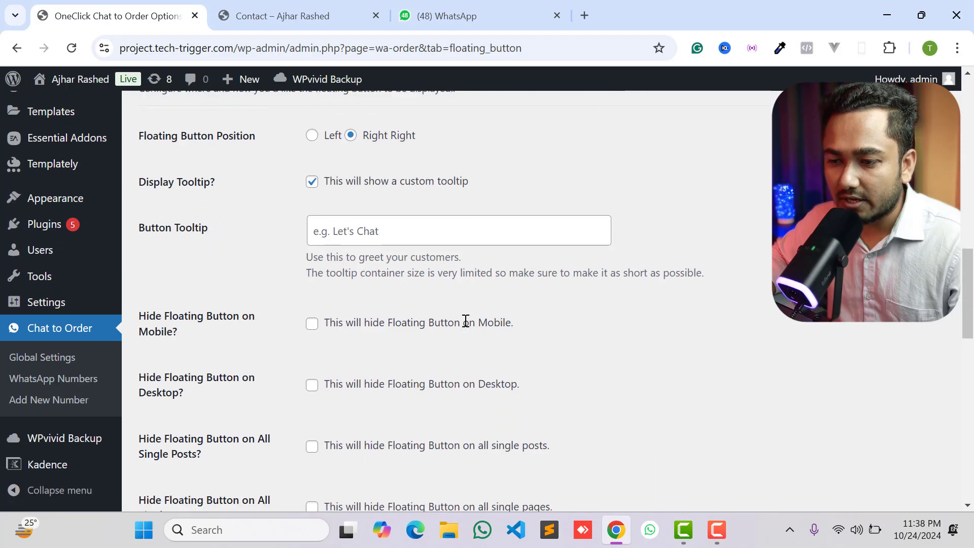
scroll(465, 327, up, 1)
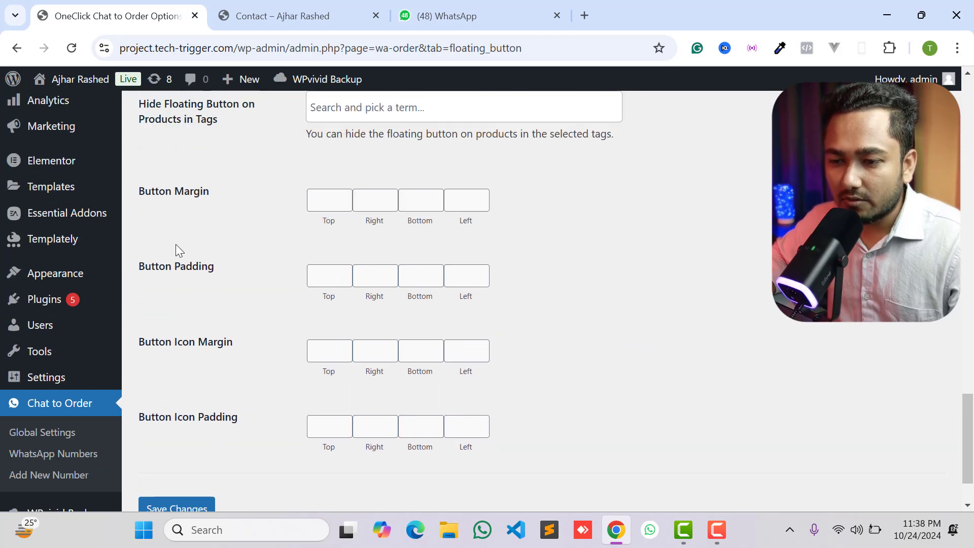
click(327, 284)
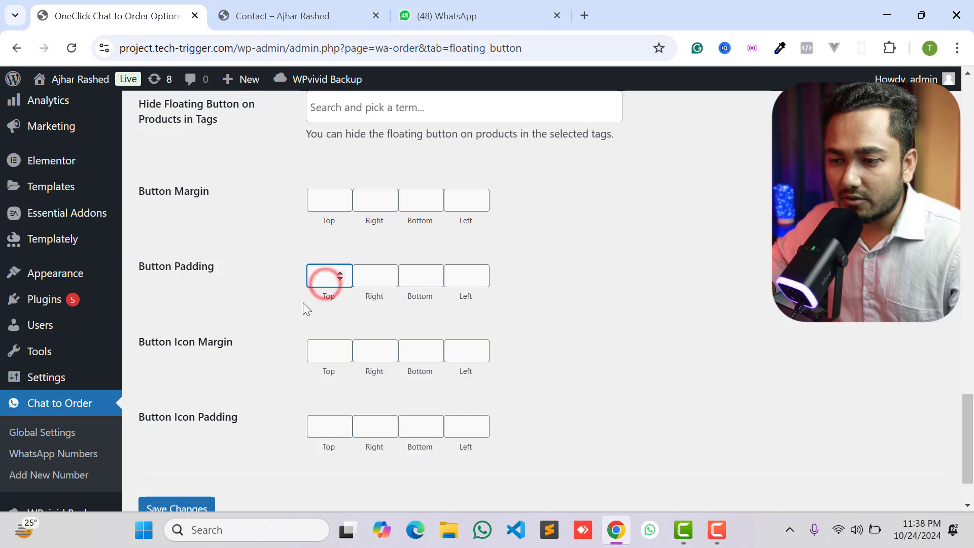
text(10)
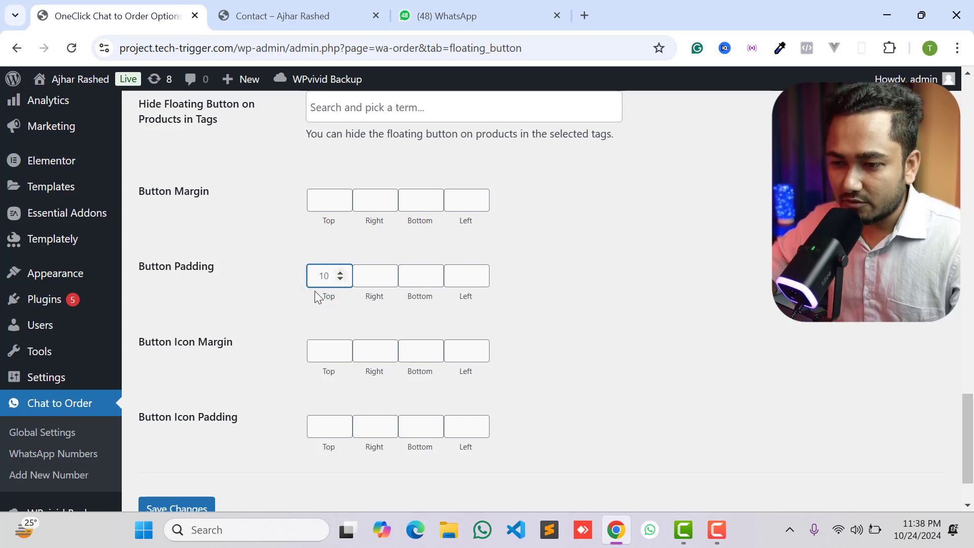
click(375, 277)
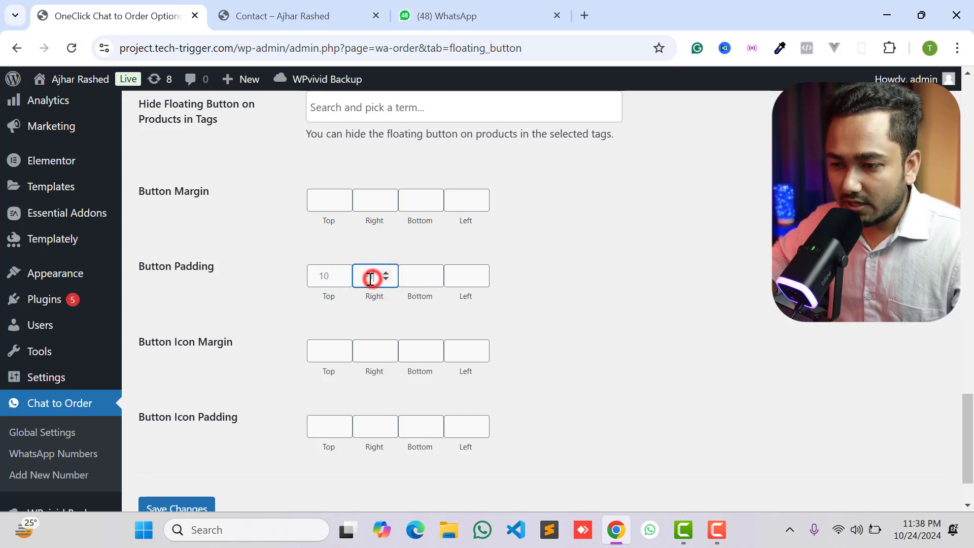
text(10)
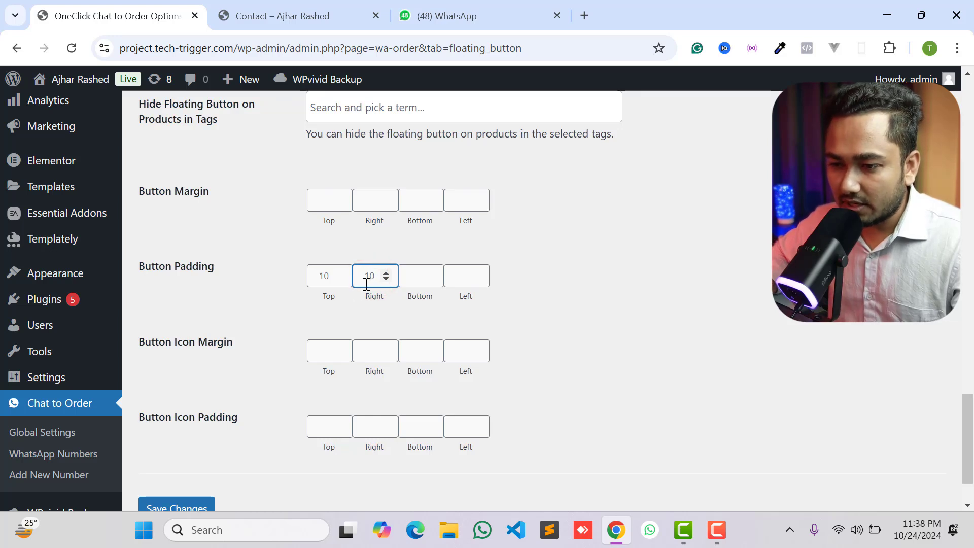
text(10)
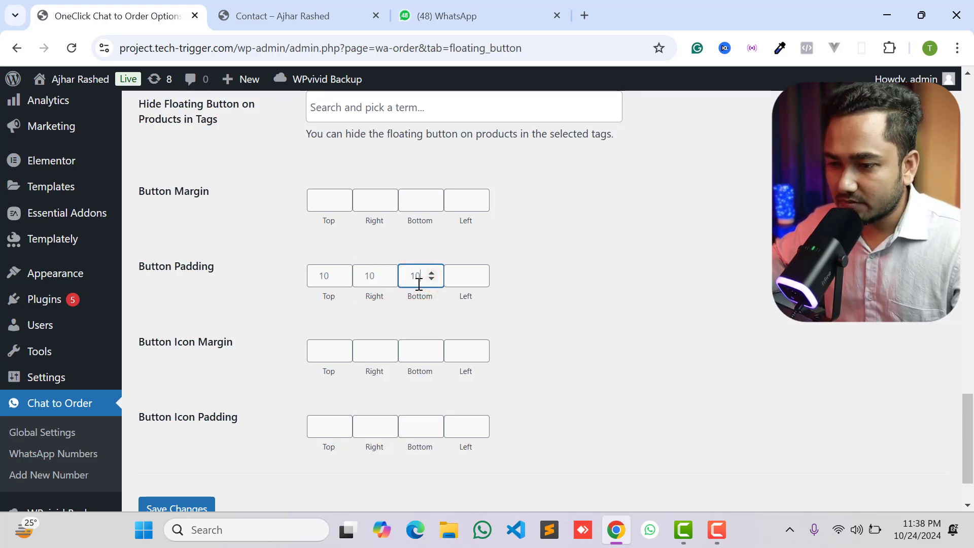
click(460, 277)
text(10)
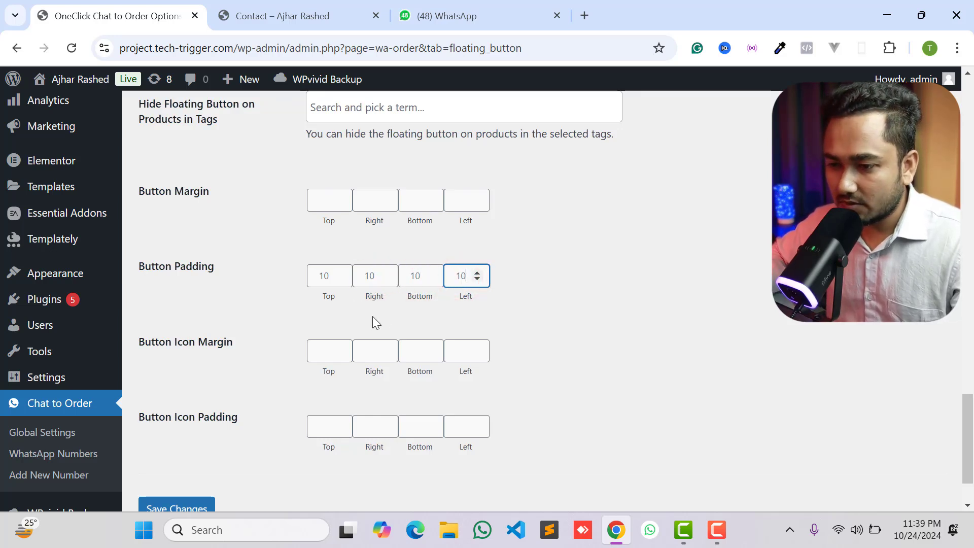
click(185, 502)
Step: Reload the Contact page to check the floating button with its new padding
click(424, 11)
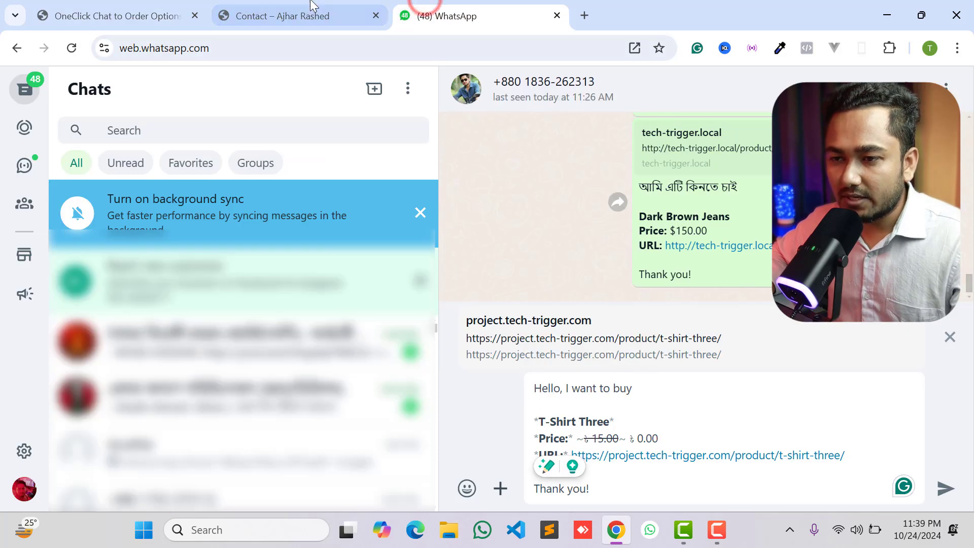
click(299, 15)
click(71, 48)
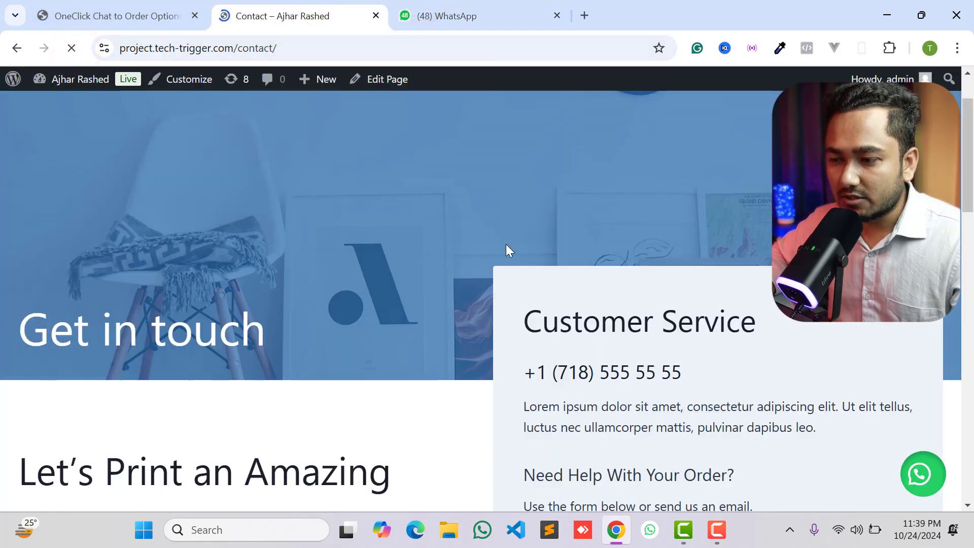
Step: Set the floating button's left Button Padding to 15 and save the changes
click(104, 4)
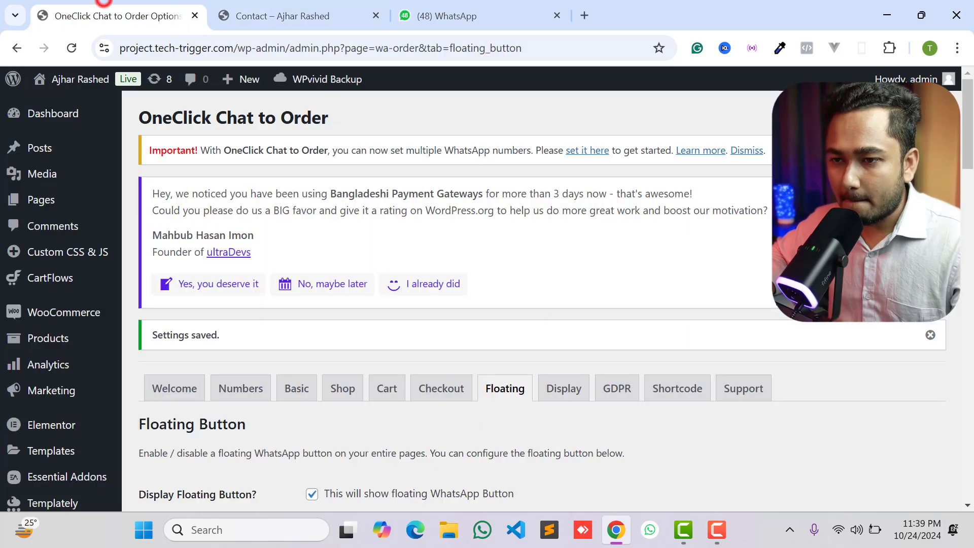
scroll(641, 428, down, 15)
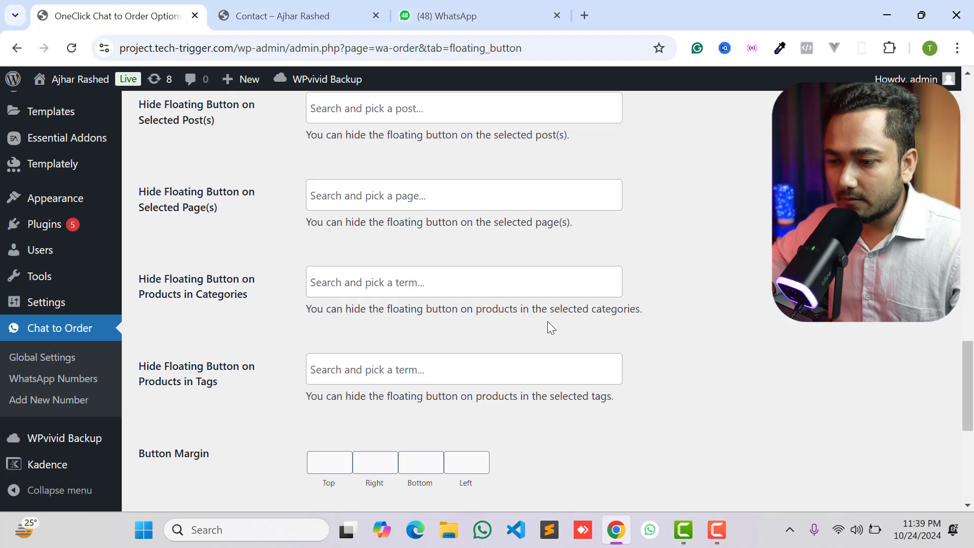
scroll(546, 321, down, 6)
drag(466, 228, 462, 228)
text(5)
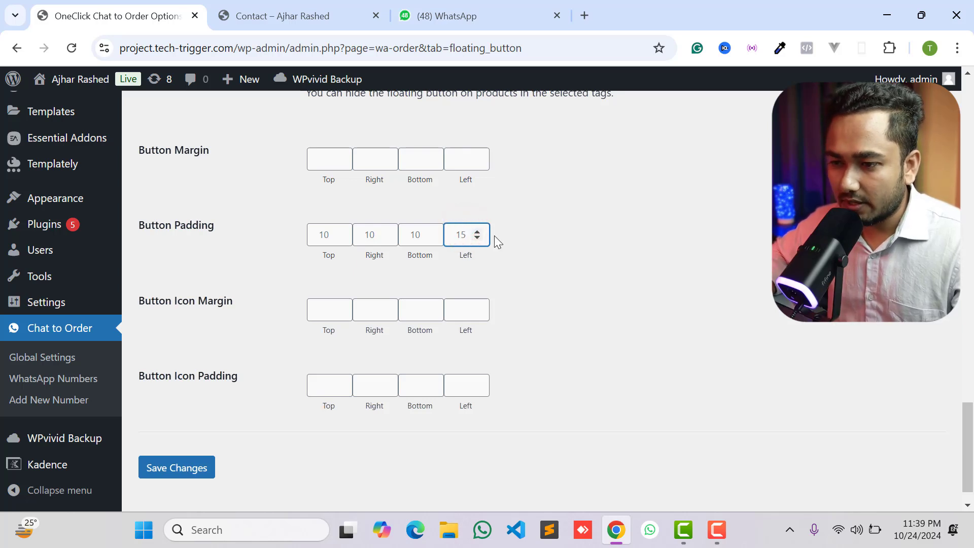
click(495, 236)
click(160, 474)
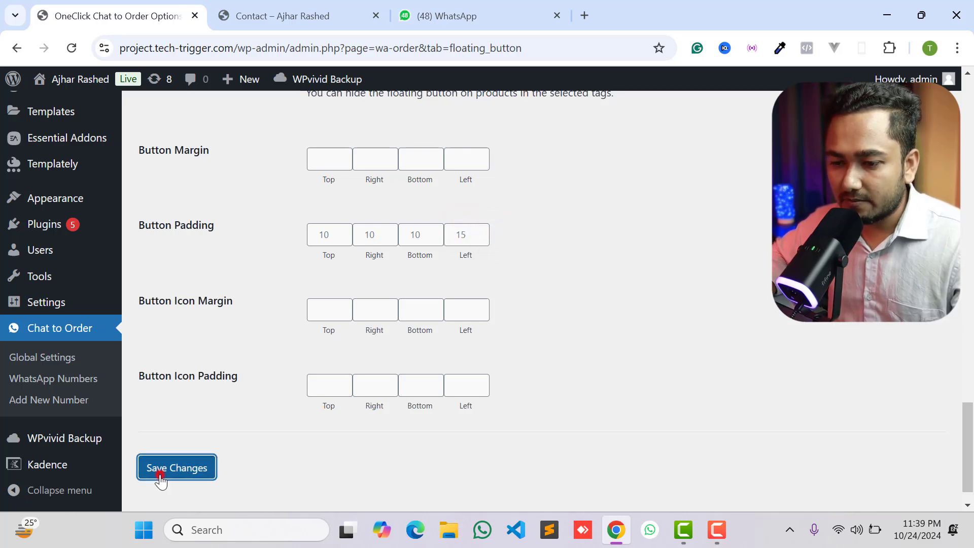
Step: Reload the Contact page again and check how the icon sits inside the floating button
click(345, 7)
click(71, 47)
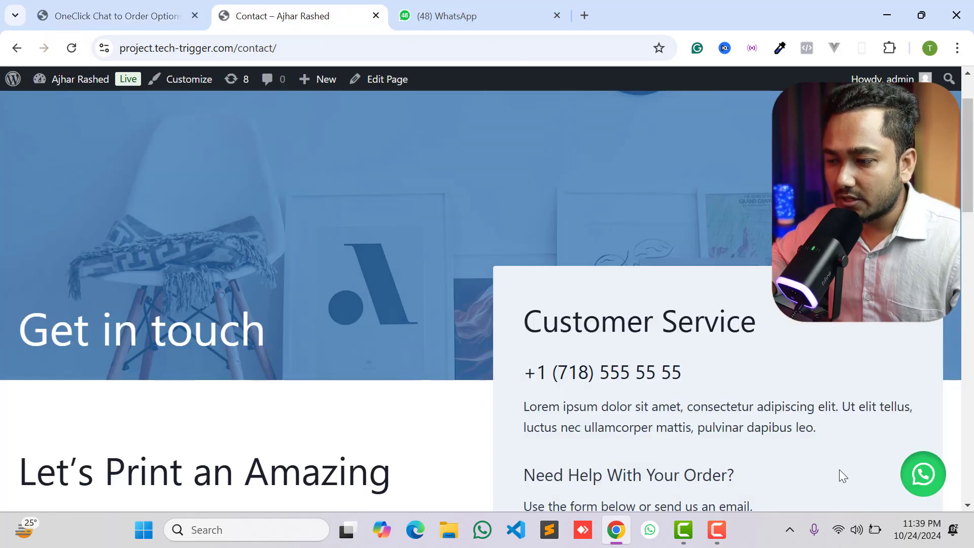
scroll(928, 438, down, 1)
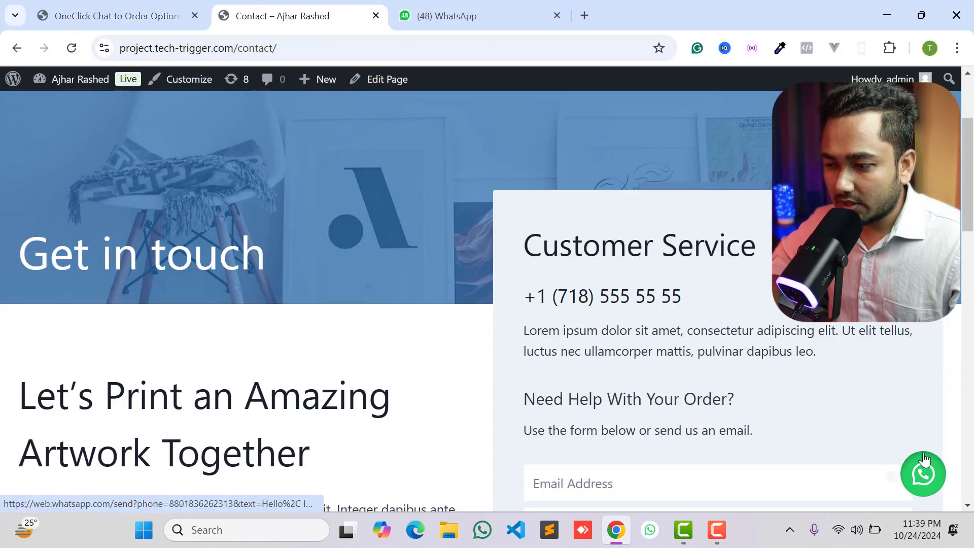
scroll(86, 123, up, 2)
Step: View the T-Shirt One product page from the store's home page to check its WhatsApp order and floating buttons
click(86, 122)
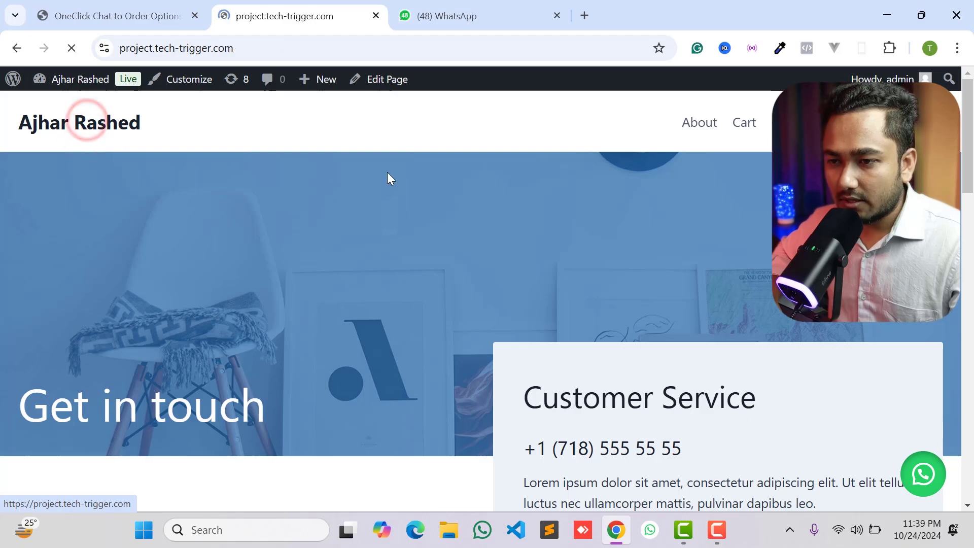
scroll(587, 358, down, 20)
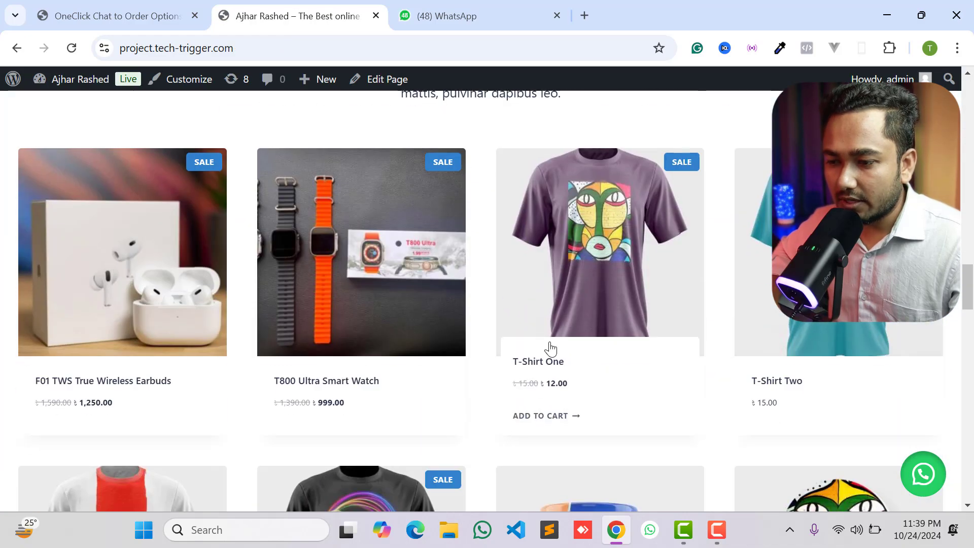
click(586, 311)
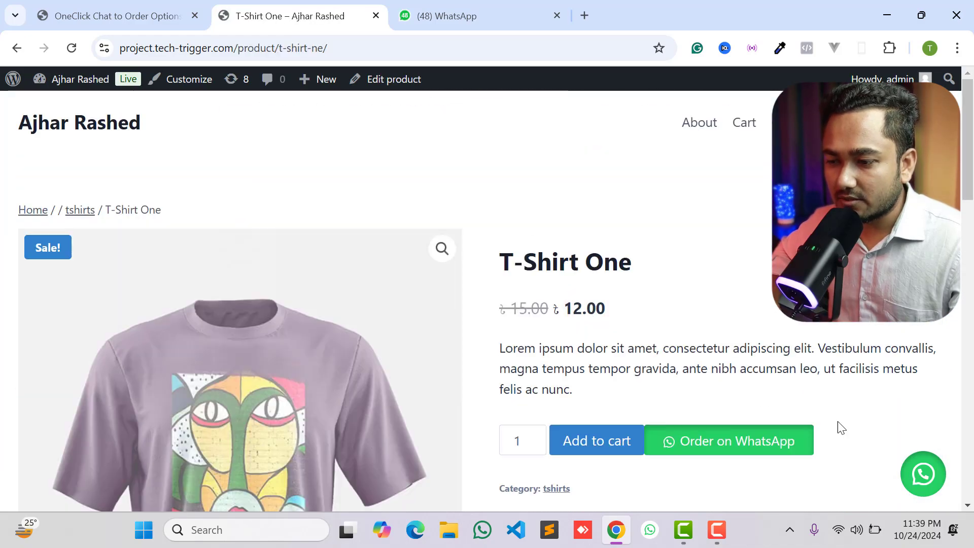
scroll(727, 346, down, 3)
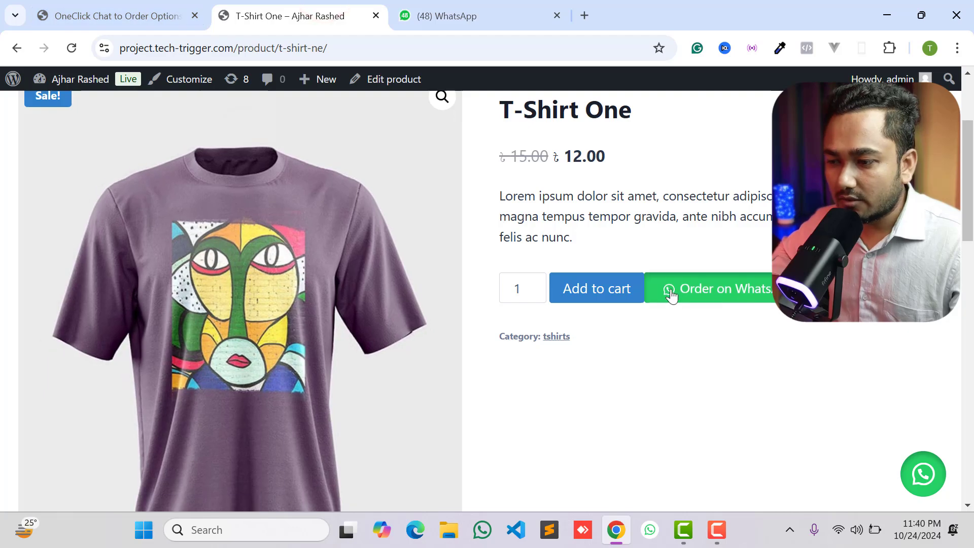
Step: Open the plugin's Display options and review the button color and box shadow settings
click(118, 16)
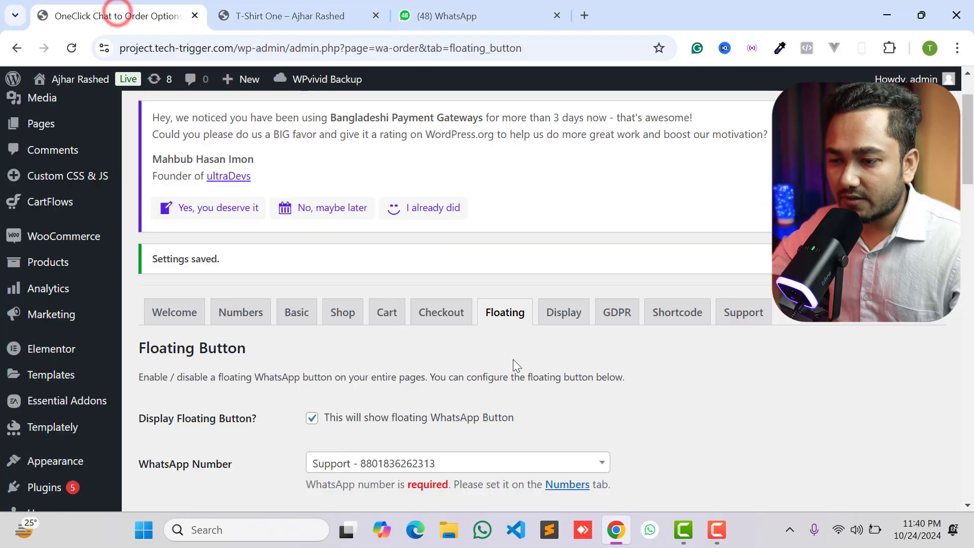
scroll(517, 358, down, 4)
scroll(518, 358, up, 3)
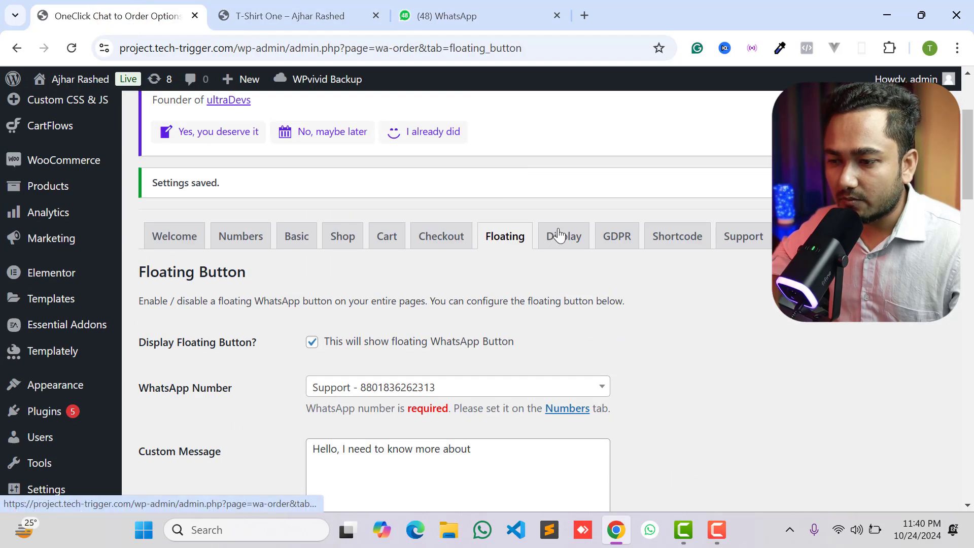
click(571, 230)
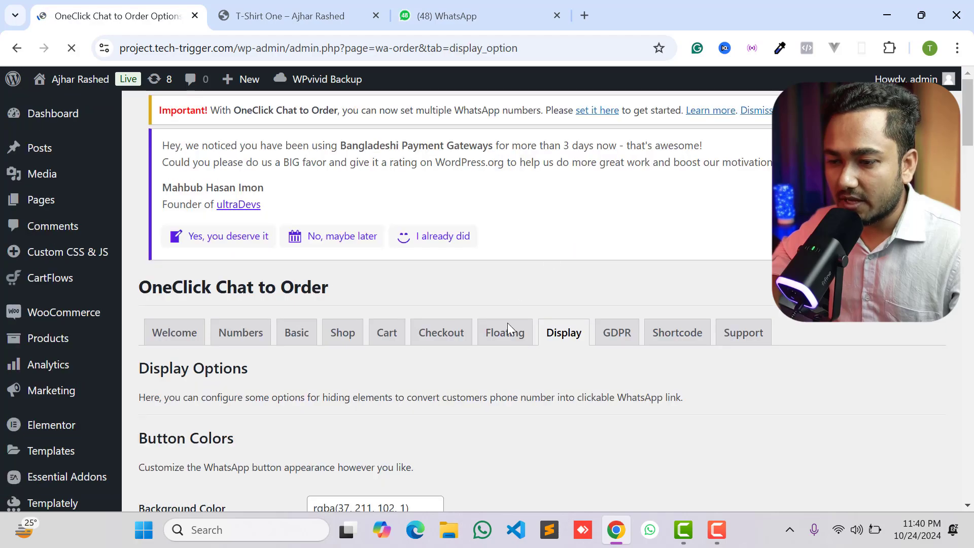
scroll(515, 314, down, 2)
scroll(522, 303, down, 3)
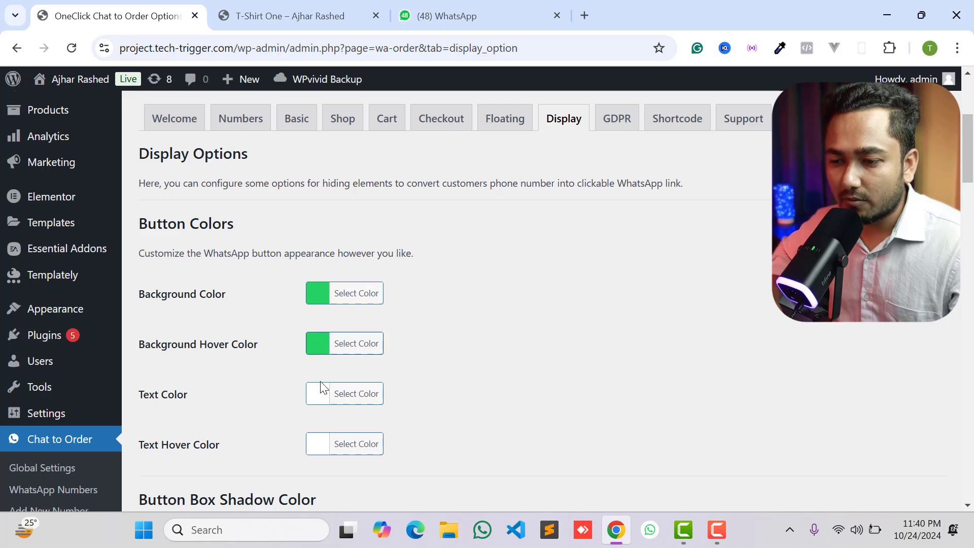
scroll(191, 232, down, 3)
scroll(395, 340, down, 3)
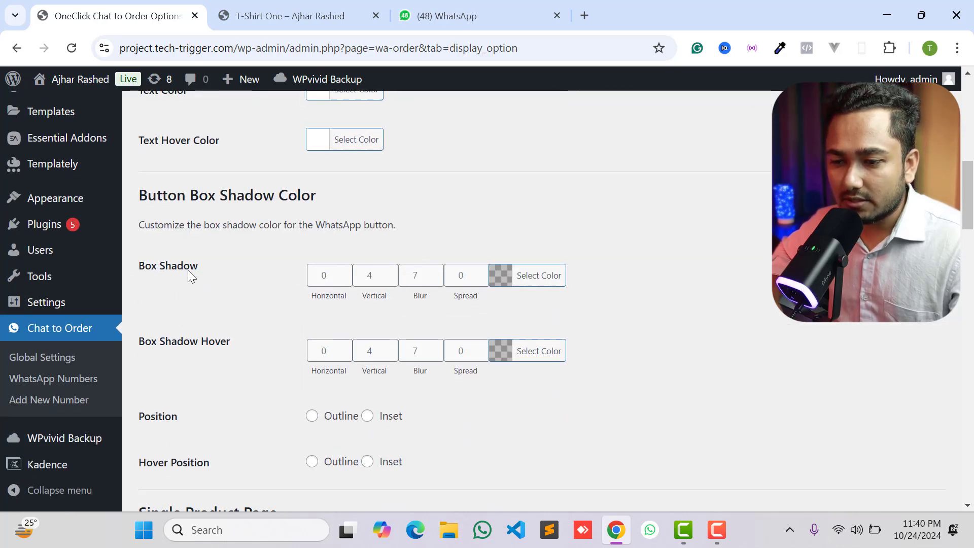
Step: Set the Box Shadow Vertical and Blur to 0, clear the Box Shadow Hover Blur, and set the hover Vertical to 0
double_click(373, 273)
text(0)
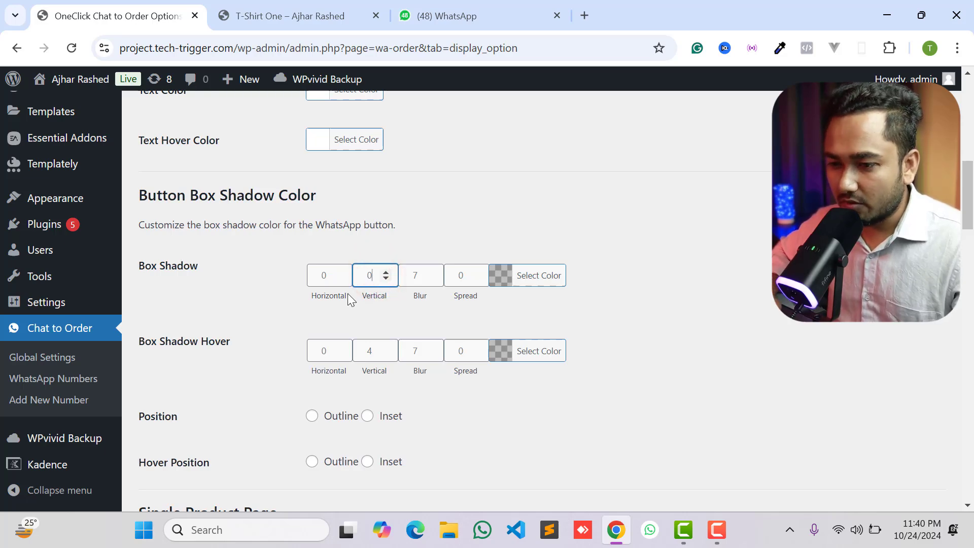
double_click(419, 275)
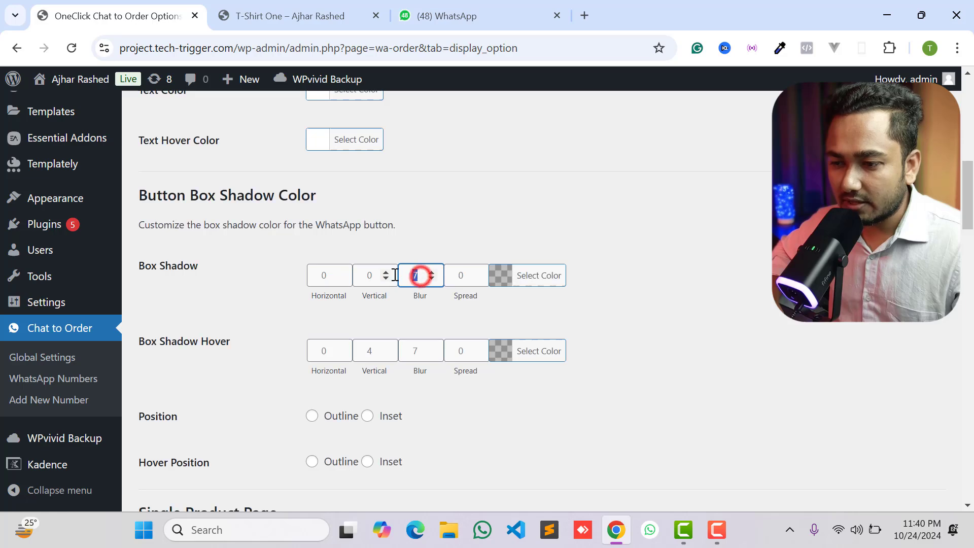
key(BackSpace)
text(0)
double_click(370, 349)
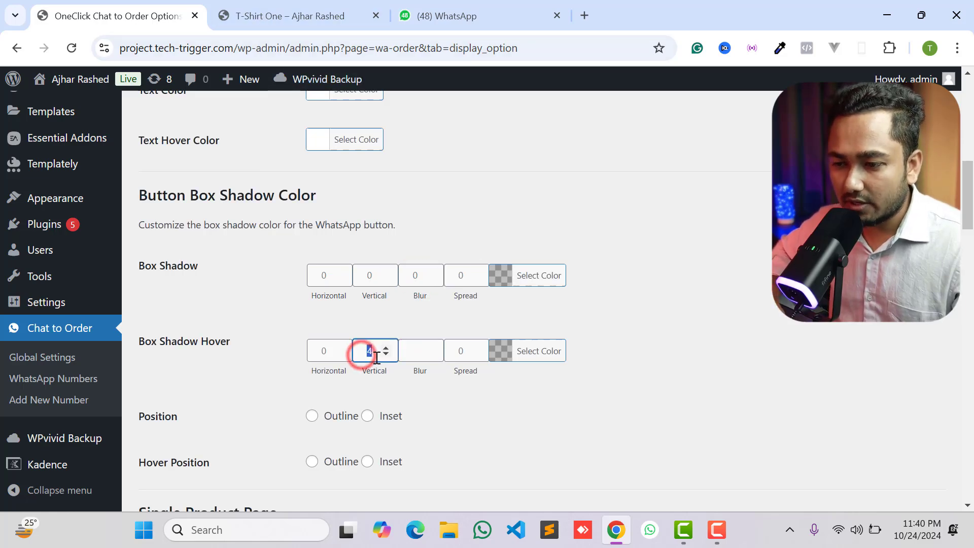
text(0)
Step: Set the left Button Margin for the single product page to 10
scroll(367, 169, down, 5)
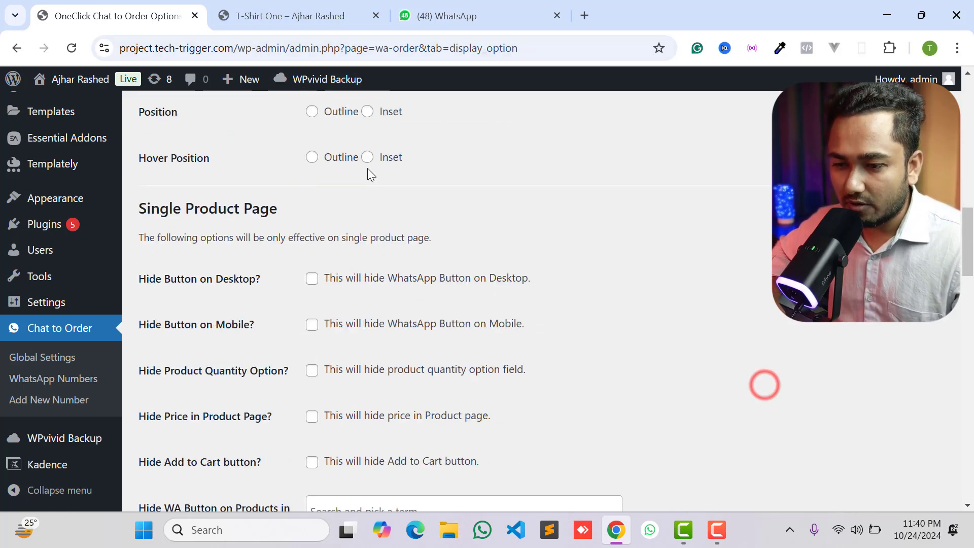
scroll(345, 263, up, 1)
scroll(345, 263, down, 5)
scroll(345, 264, down, 7)
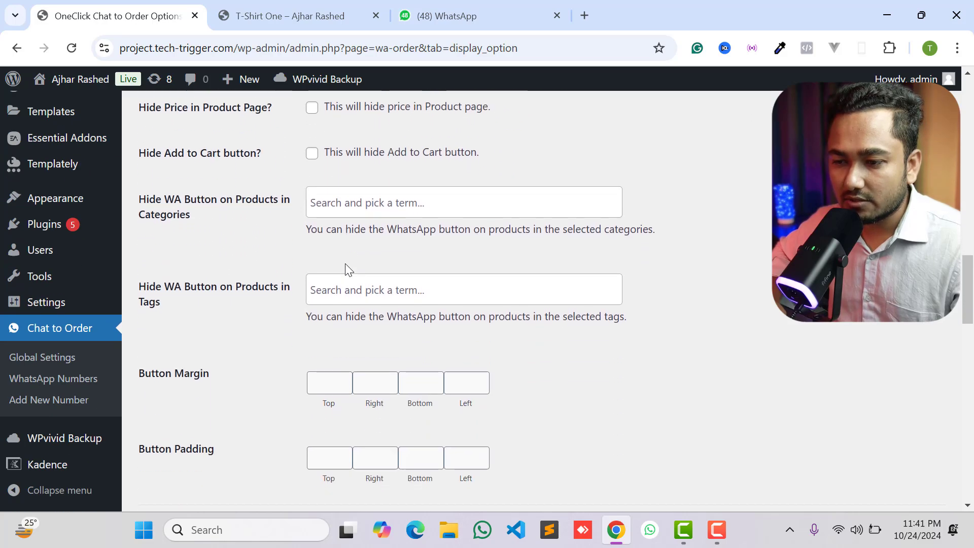
scroll(162, 231, up, 2)
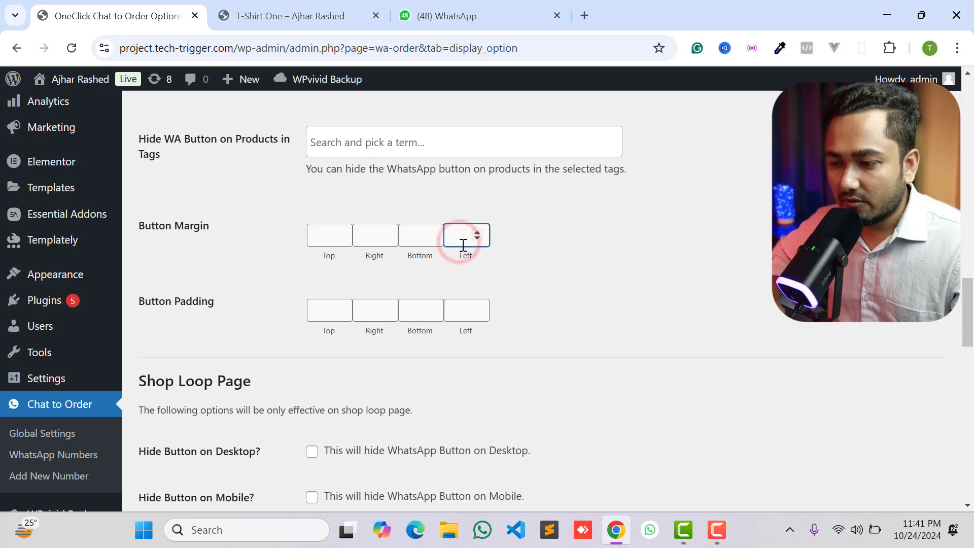
text(10)
click(526, 255)
scroll(691, 274, down, 10)
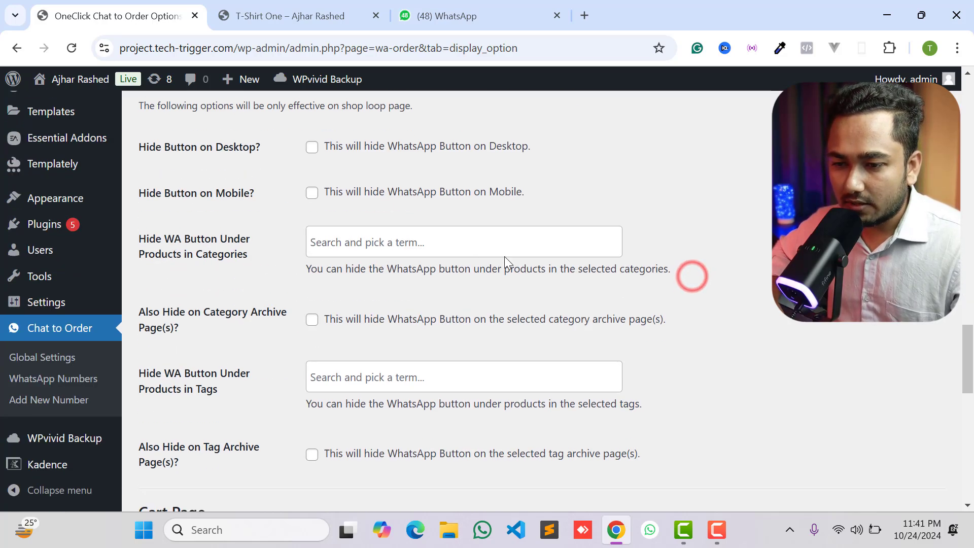
Step: Save the display options and reload the T-Shirt One product page to check the spacing between its buttons
scroll(321, 368, down, 5)
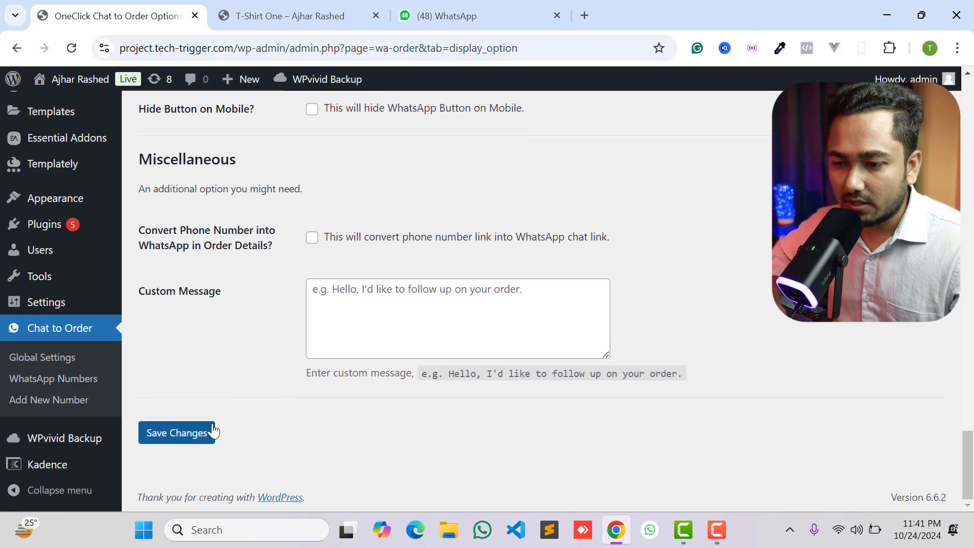
click(188, 432)
click(289, 16)
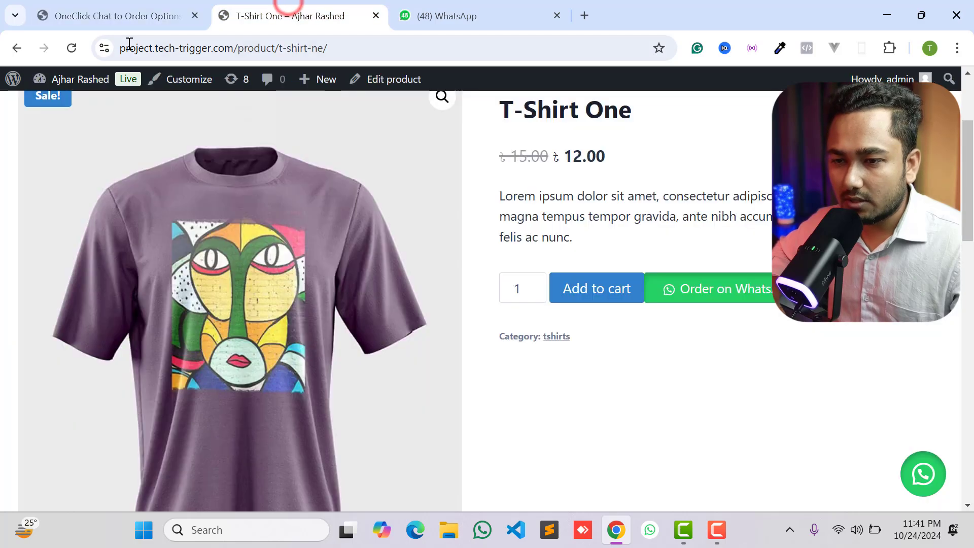
click(71, 49)
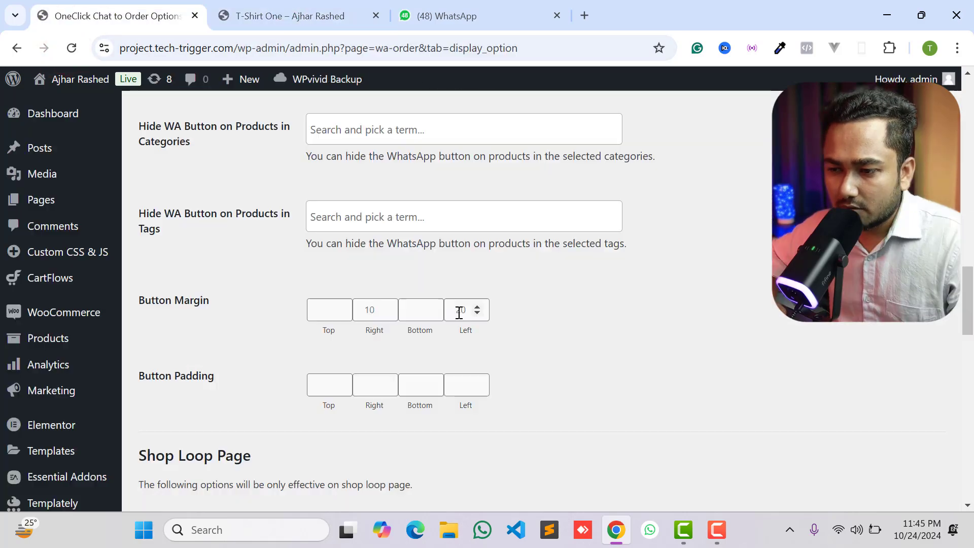
Step: Open the plugin's floating button options and review the Button Margin and Button Padding settings
scroll(548, 294, up, 15)
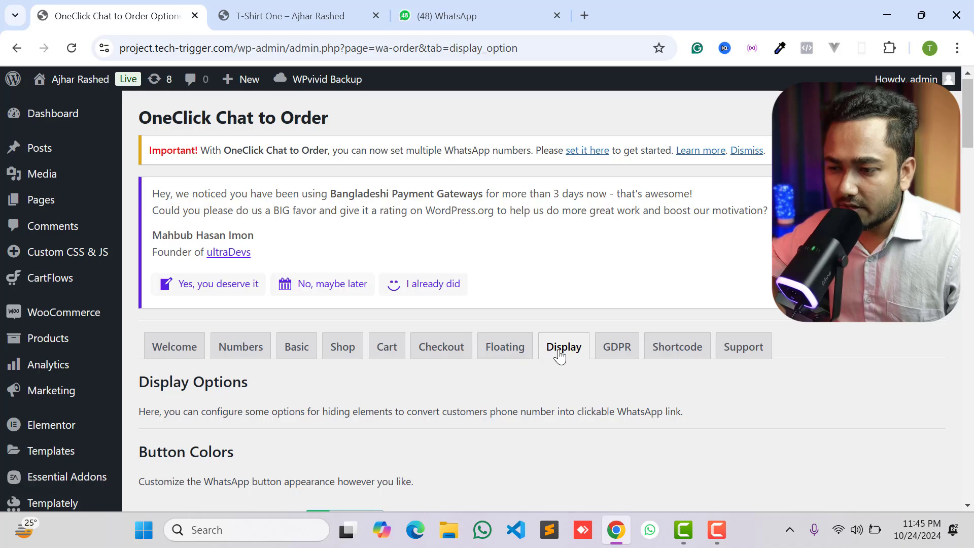
click(504, 347)
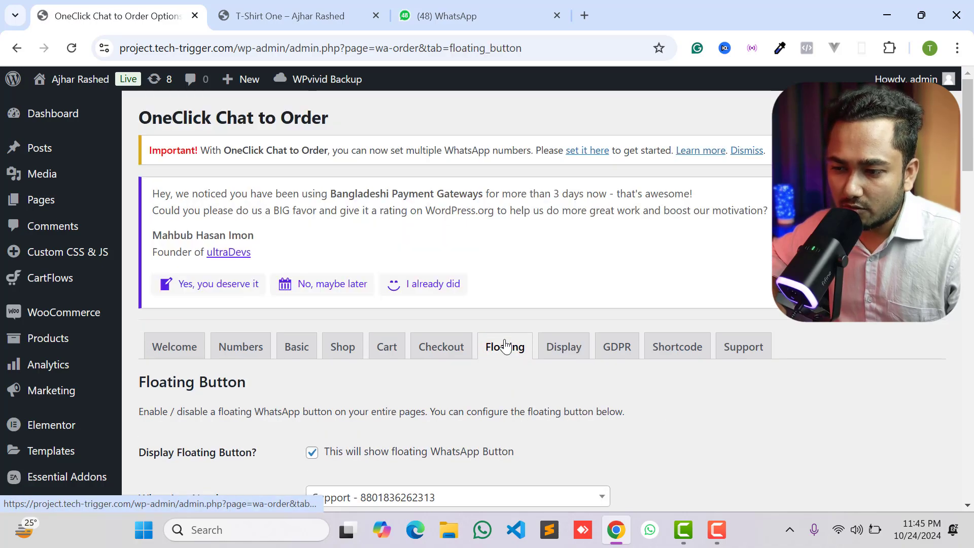
scroll(490, 357, down, 20)
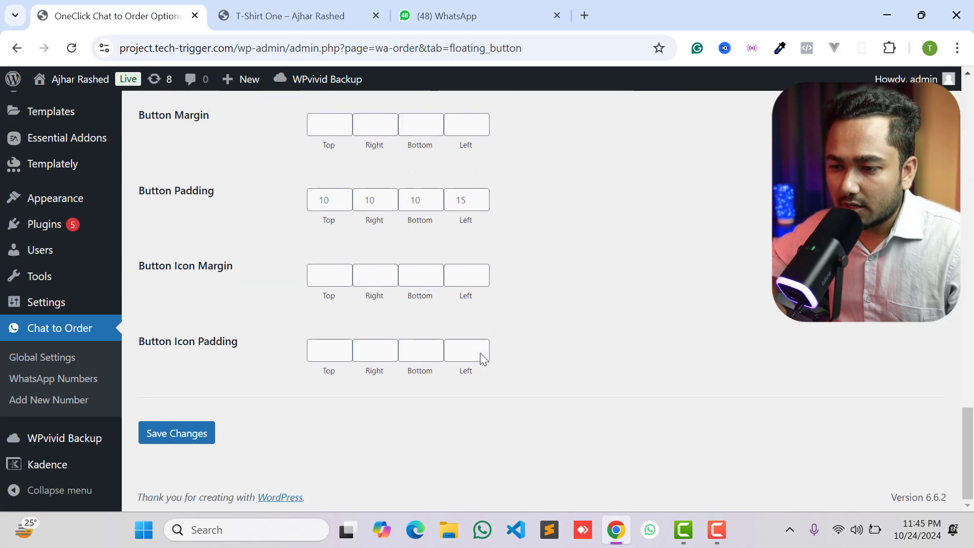
scroll(480, 352, up, 2)
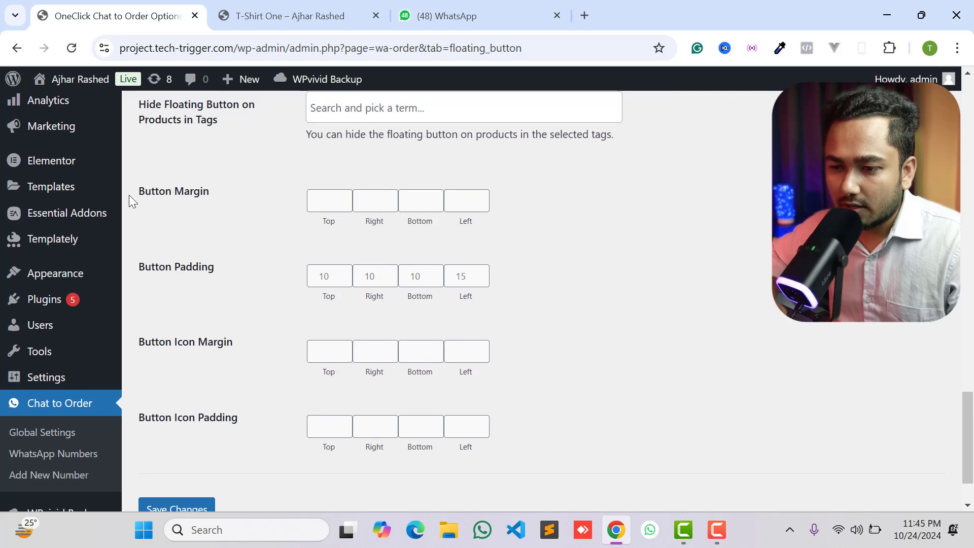
key(Tab)
click(358, 207)
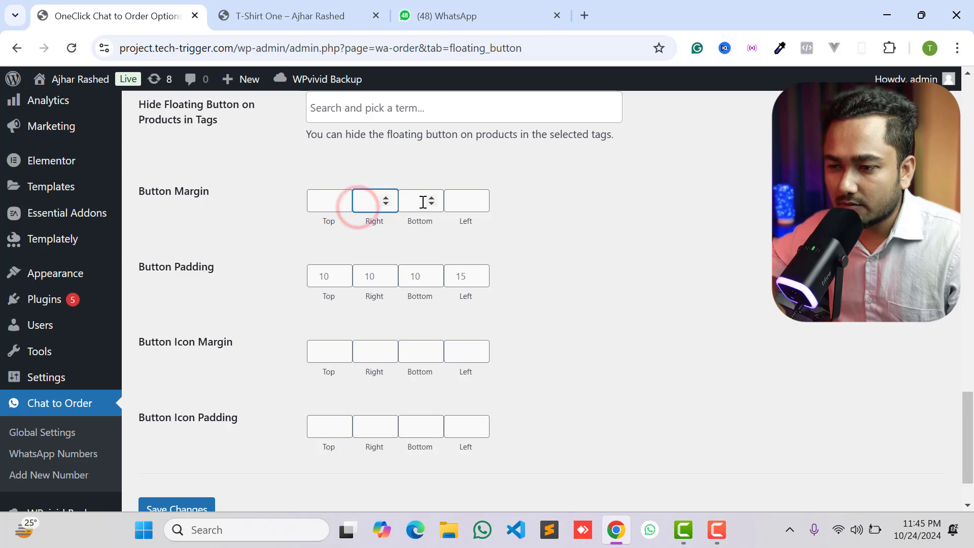
text(10)
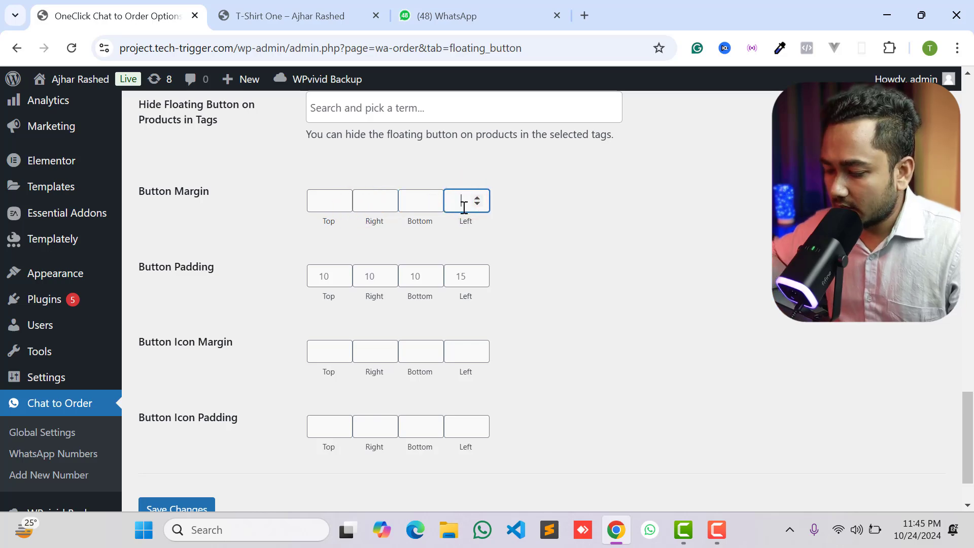
scroll(348, 274, down, 2)
Step: Inspect the Order on WhatsApp button's code on the T-Shirt One product page
click(311, 11)
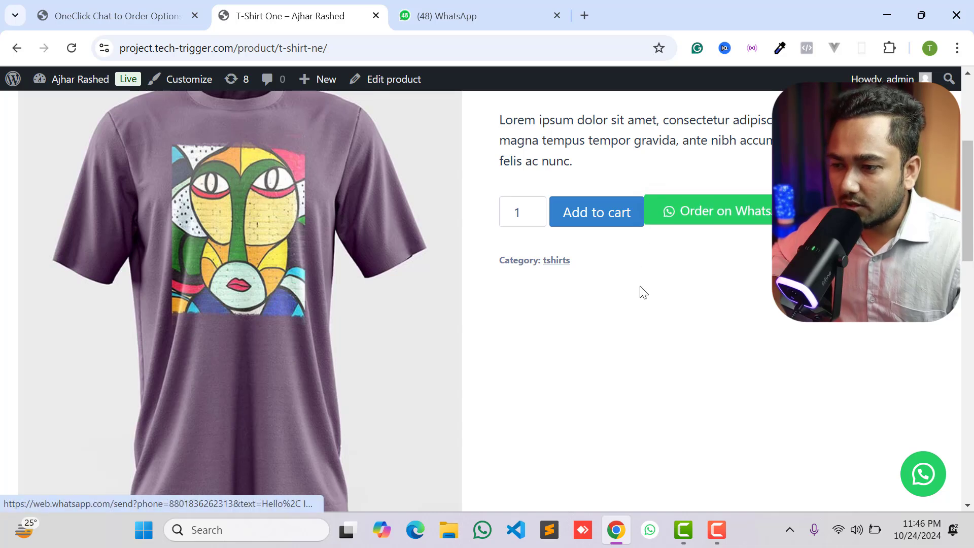
right_click(724, 216)
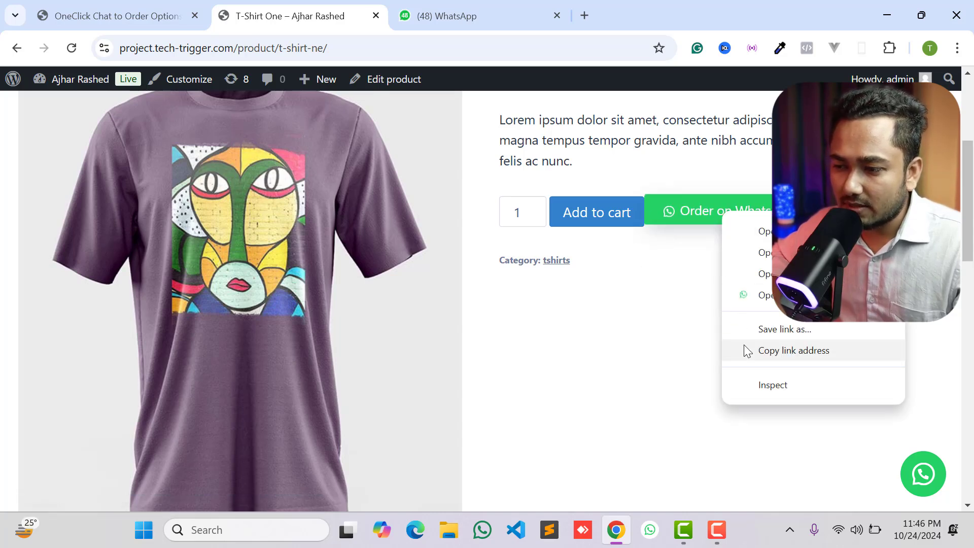
click(756, 388)
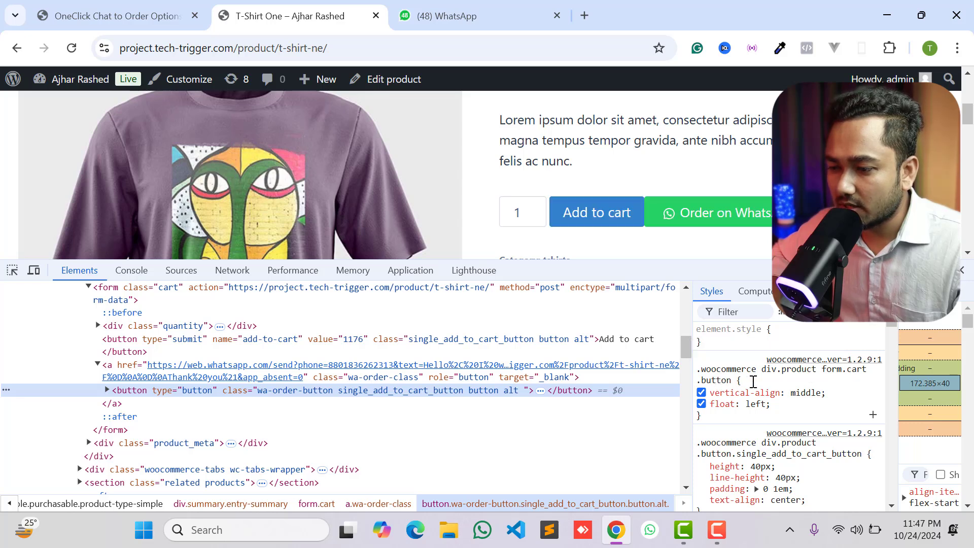
Step: Add margin-right: 10px to the .woocommerce div.product .button.single_add_to_cart_button rule in the inspector
scroll(755, 400, down, 1)
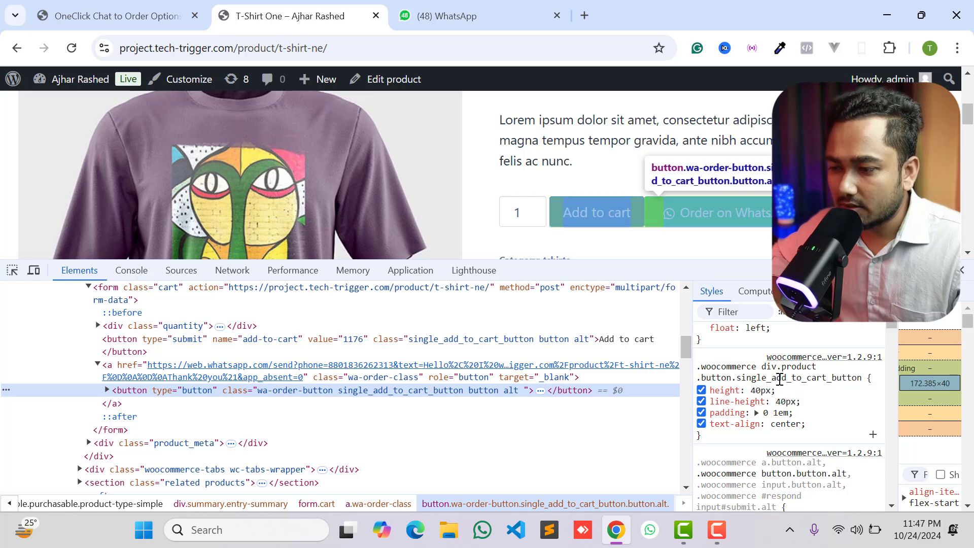
click(814, 436)
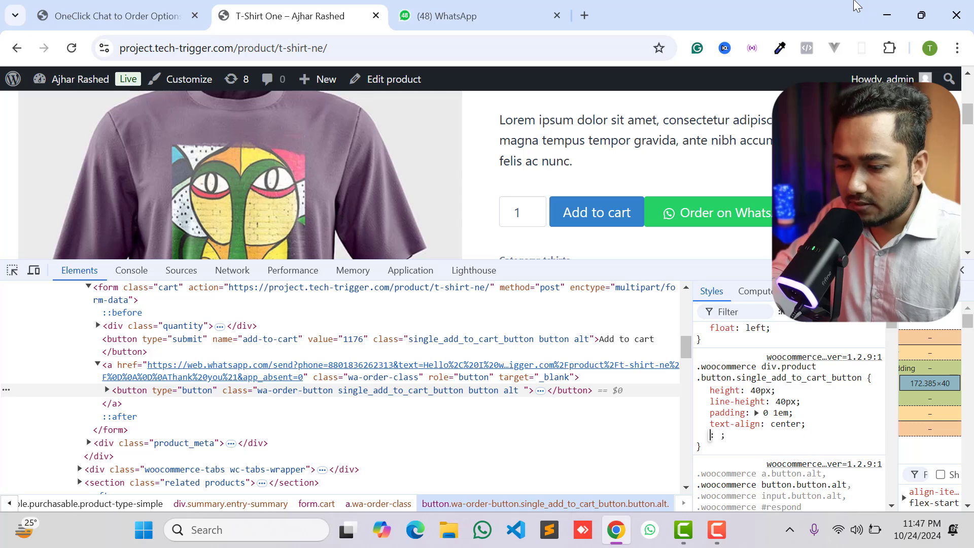
text(margin)
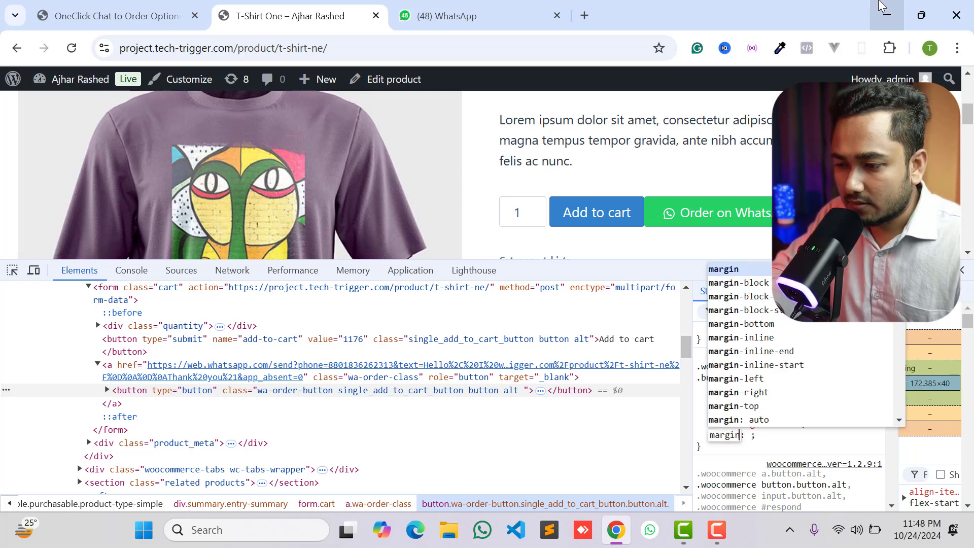
text(-r)
key(Tab)
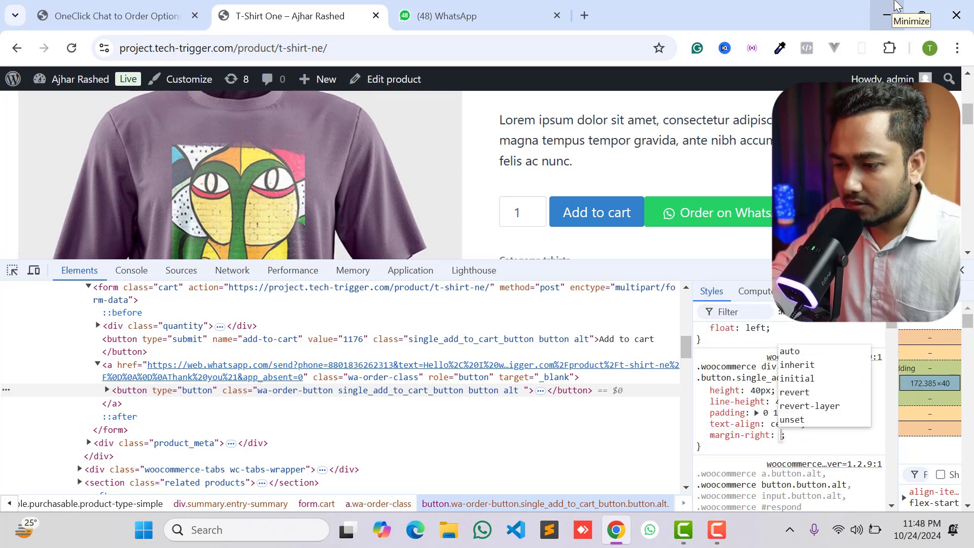
text(5px)
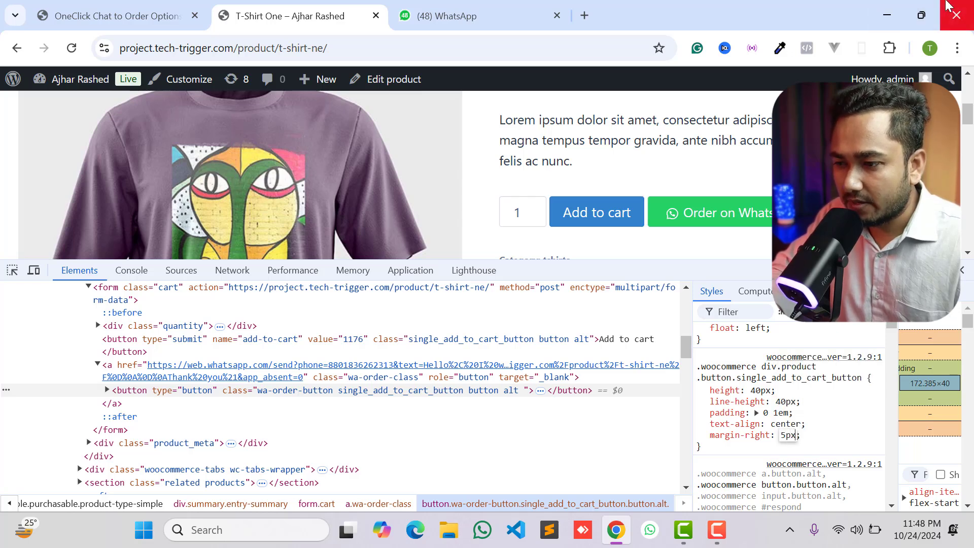
key(BackSpace)
key(BackSpace)
key(BackSpace)
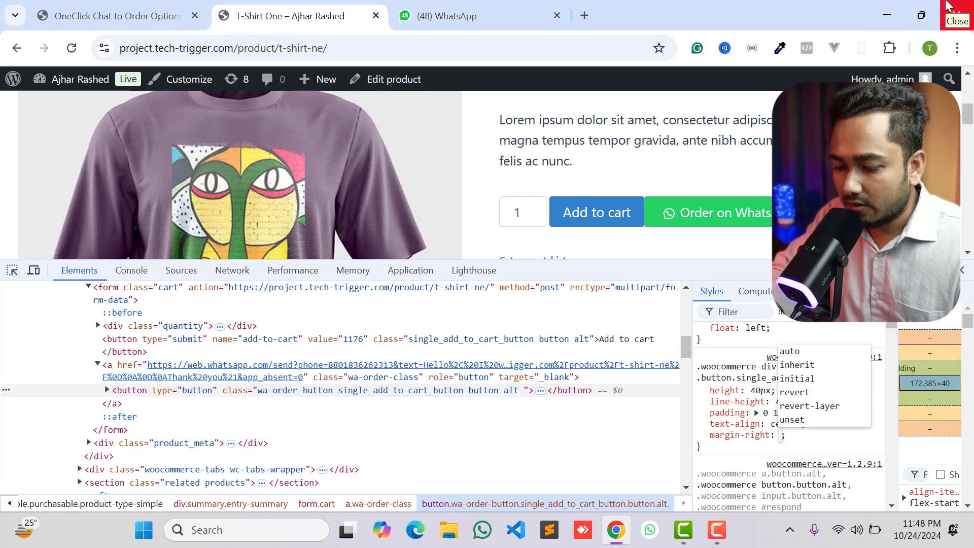
text(10)
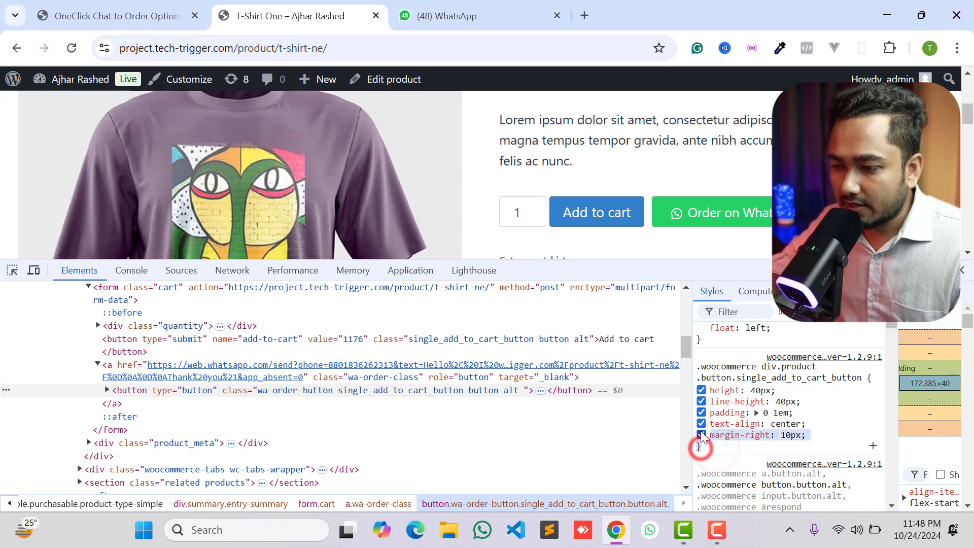
Step: Copy the complete .woocommerce div.product .button.single_add_to_cart_button rule from the inspected styles
drag(701, 438, 694, 375)
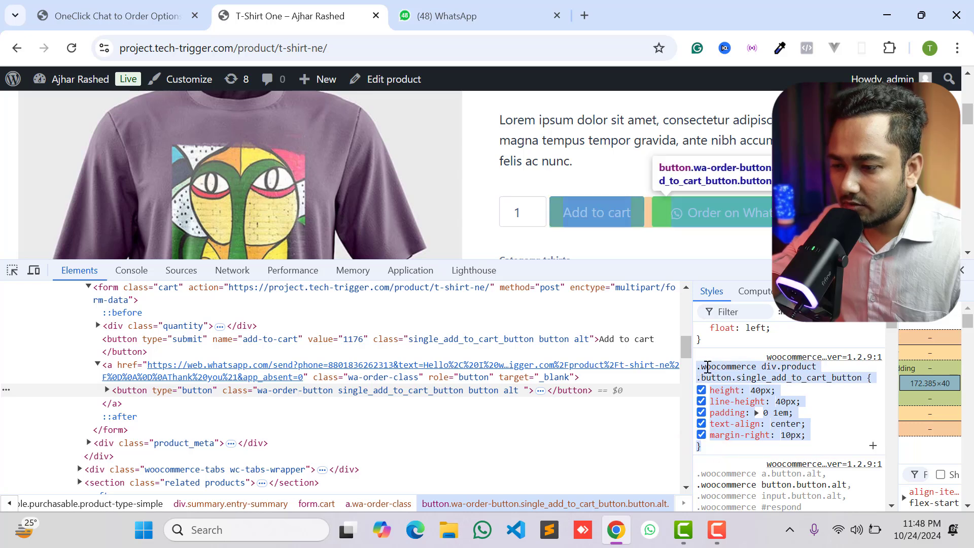
right_click(697, 365)
click(440, 327)
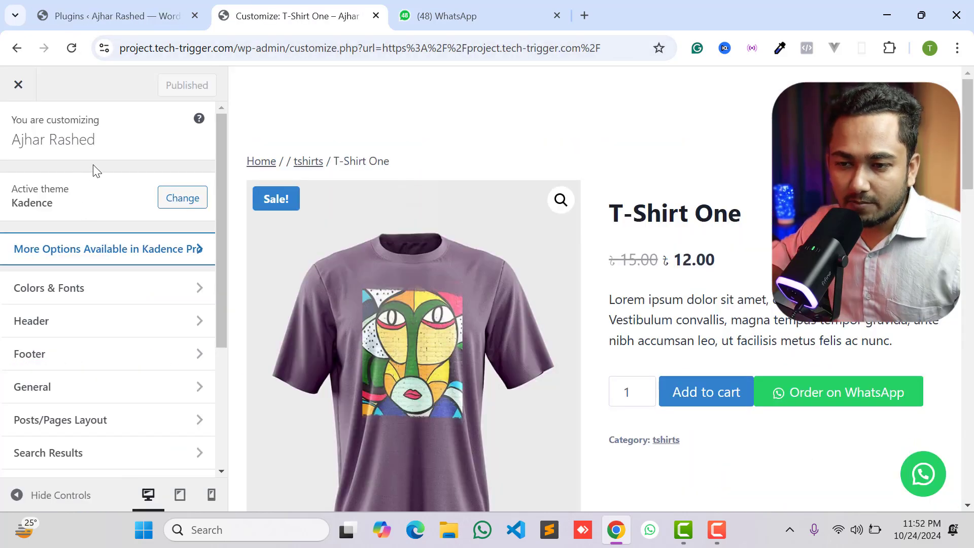
Step: Paste the copied button rule into the theme's Additional CSS in the Customizer and publish it
scroll(20, 293, down, 4)
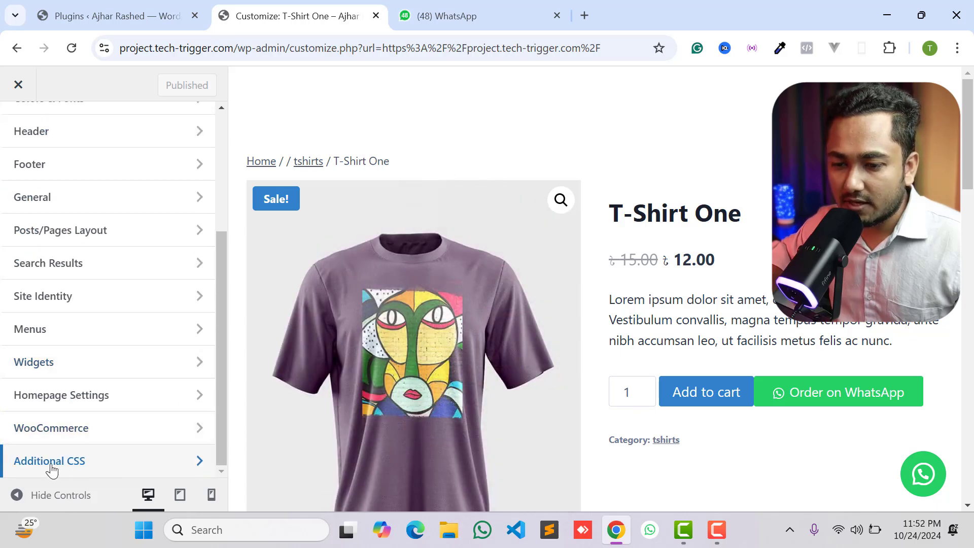
click(51, 461)
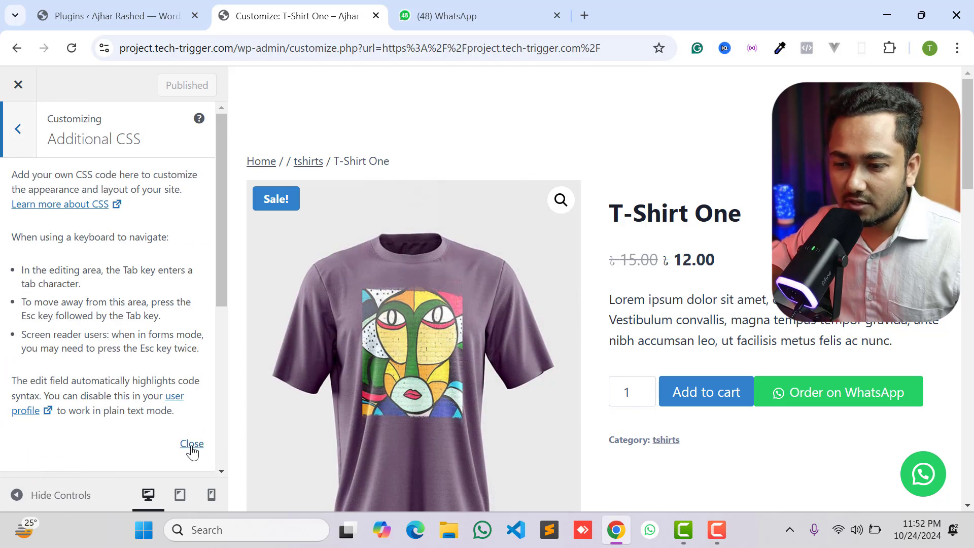
click(191, 443)
right_click(97, 215)
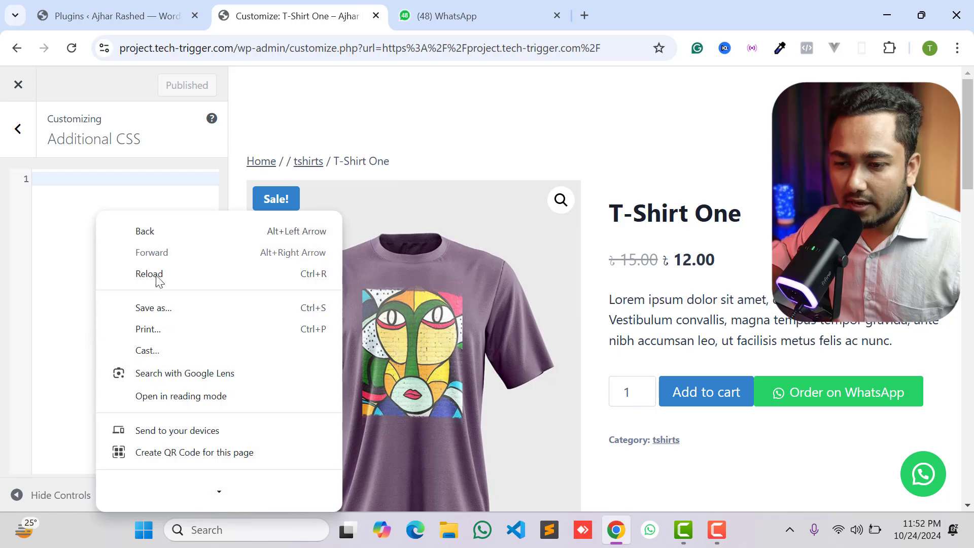
click(69, 205)
right_click(69, 205)
click(50, 206)
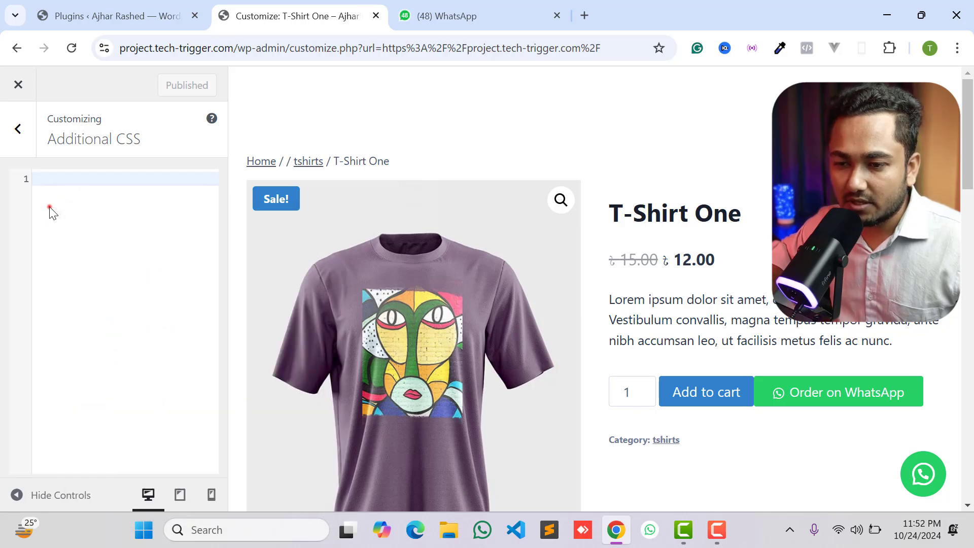
key(ctrl+v)
click(135, 275)
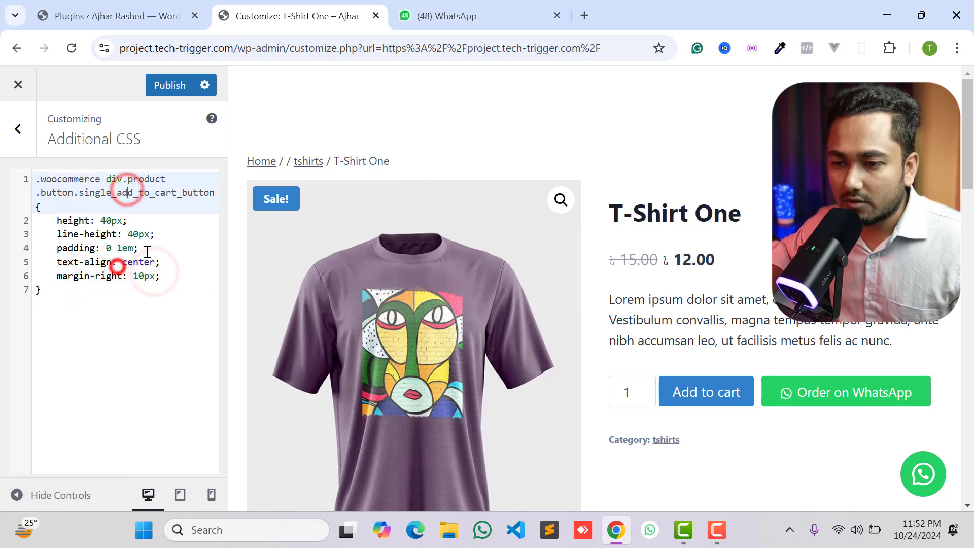
click(181, 245)
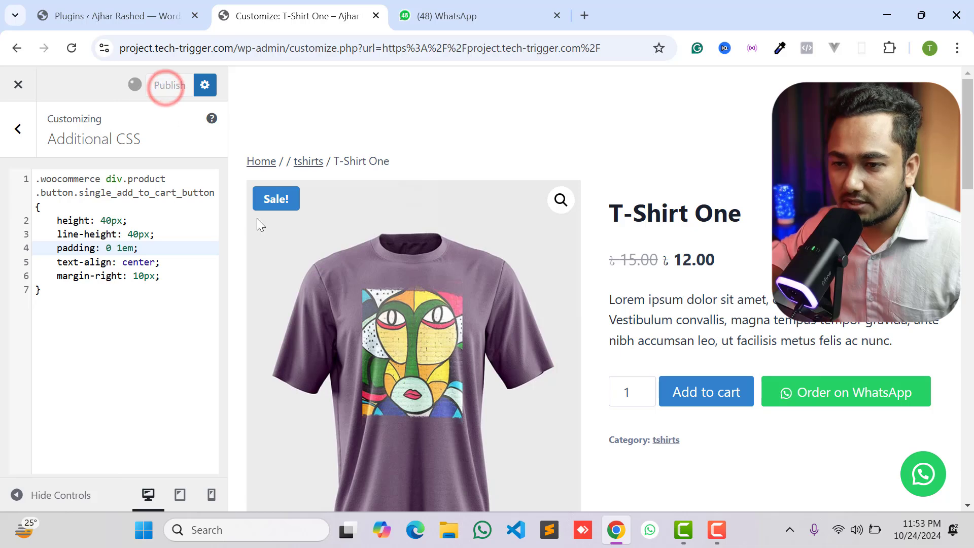
Step: Check the button spacing on the T-Shirt Four product page and open its floating WhatsApp chat to review the prefilled message
key(alt+Left)
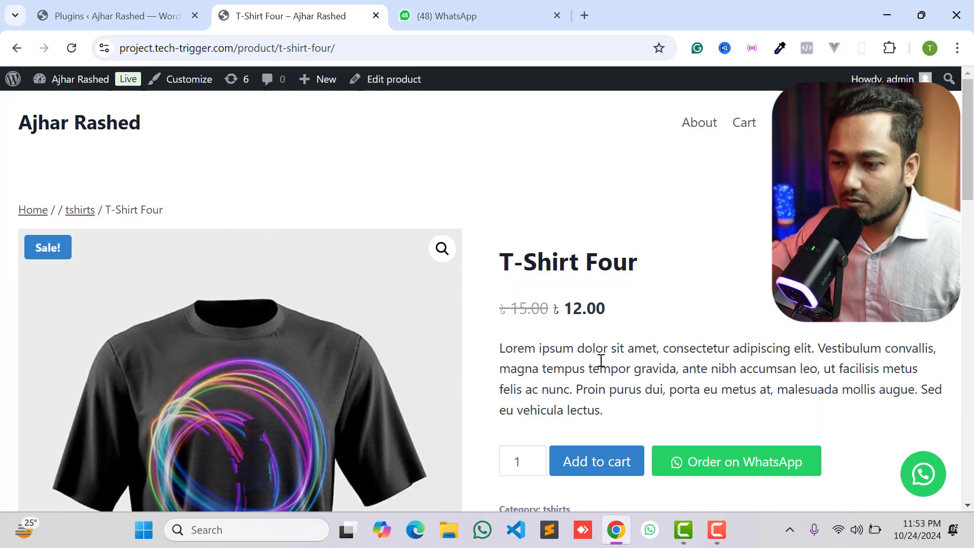
scroll(744, 337, down, 3)
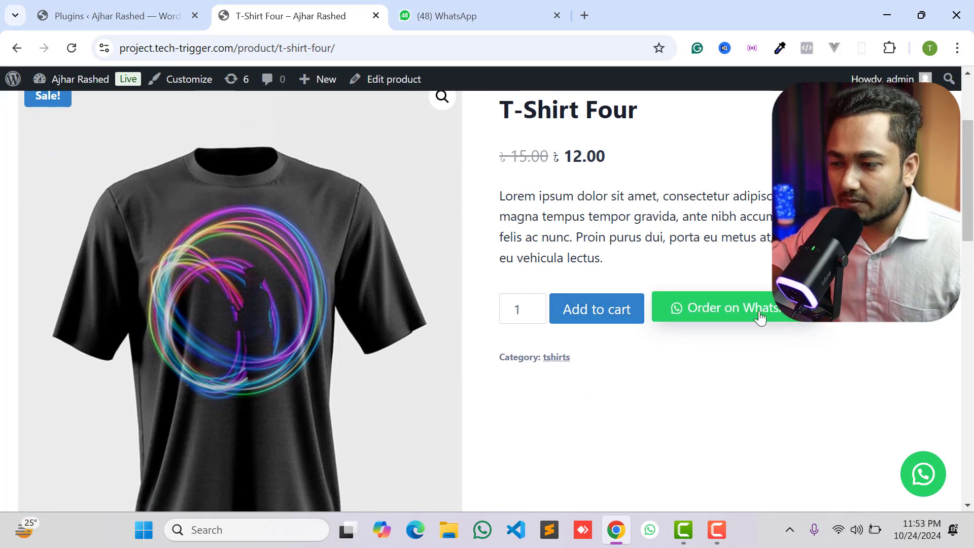
click(928, 487)
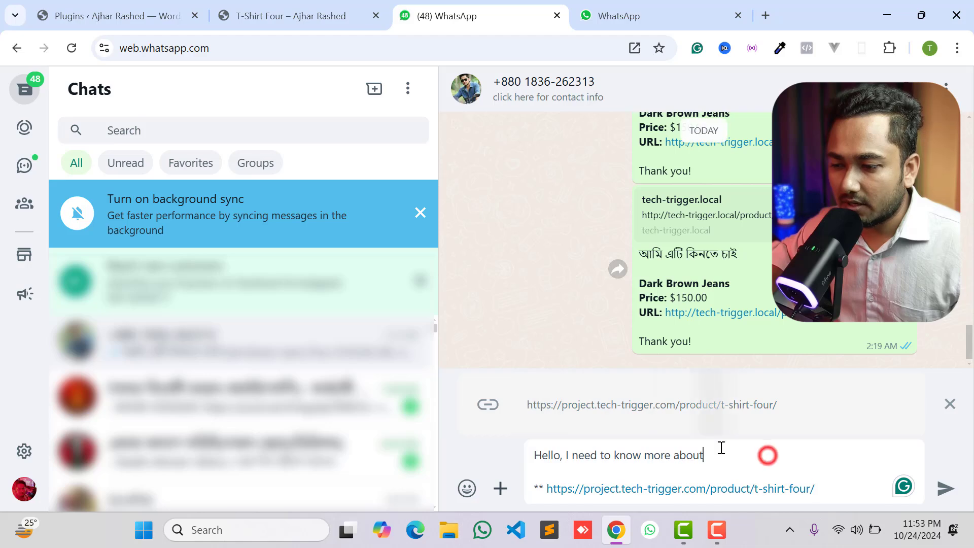
drag(551, 455, 690, 451)
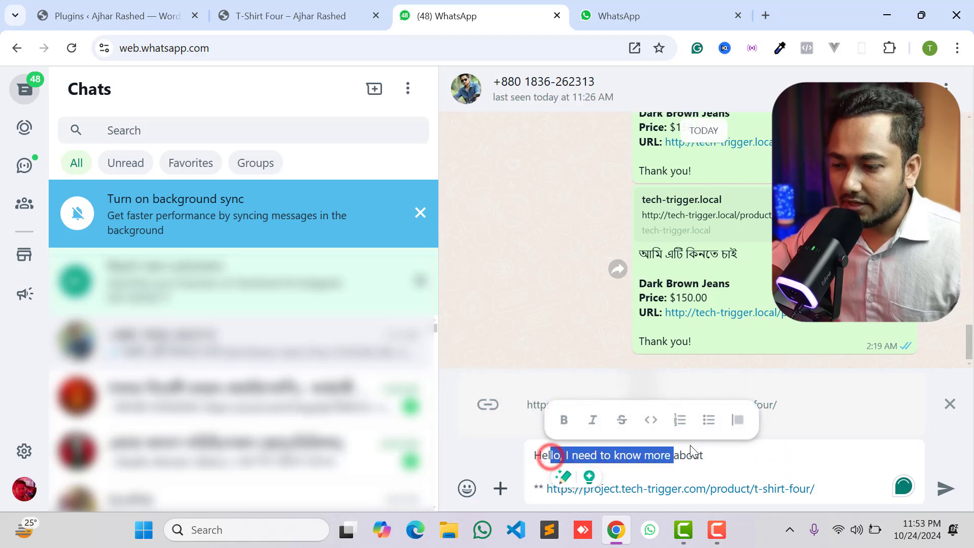
Step: Review the prefilled inquiry text and product link in the WhatsApp draft, and recheck the WhatsApp buttons on the T-Shirt Four product page
click(727, 455)
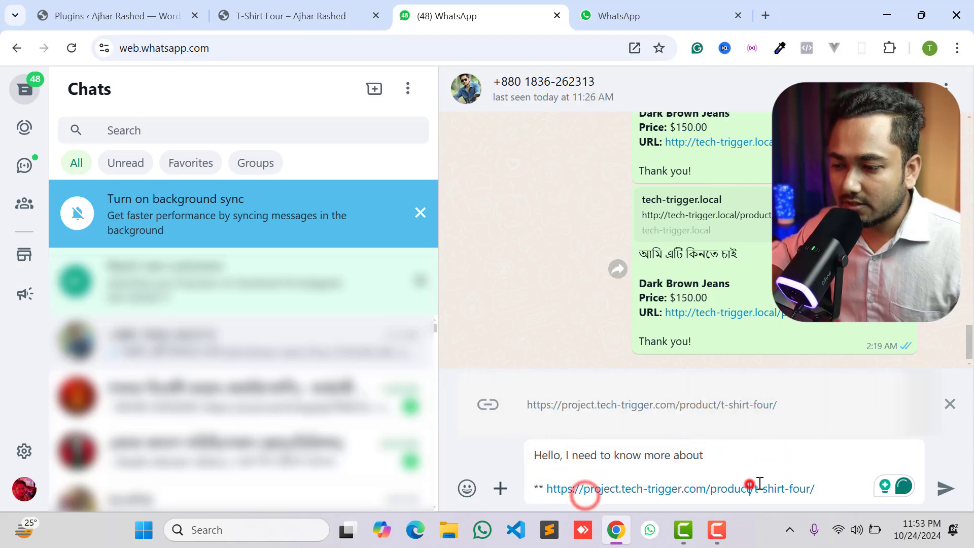
drag(808, 490, 531, 443)
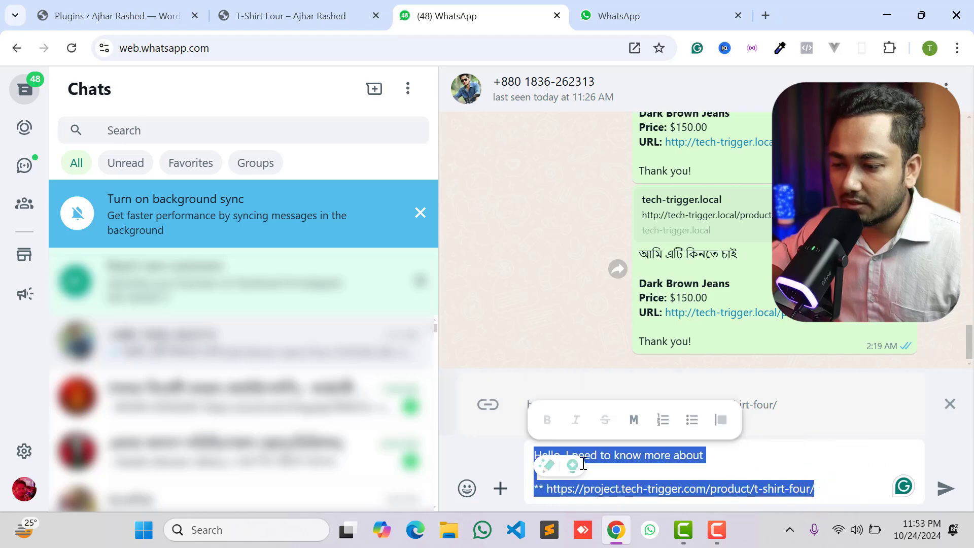
click(729, 478)
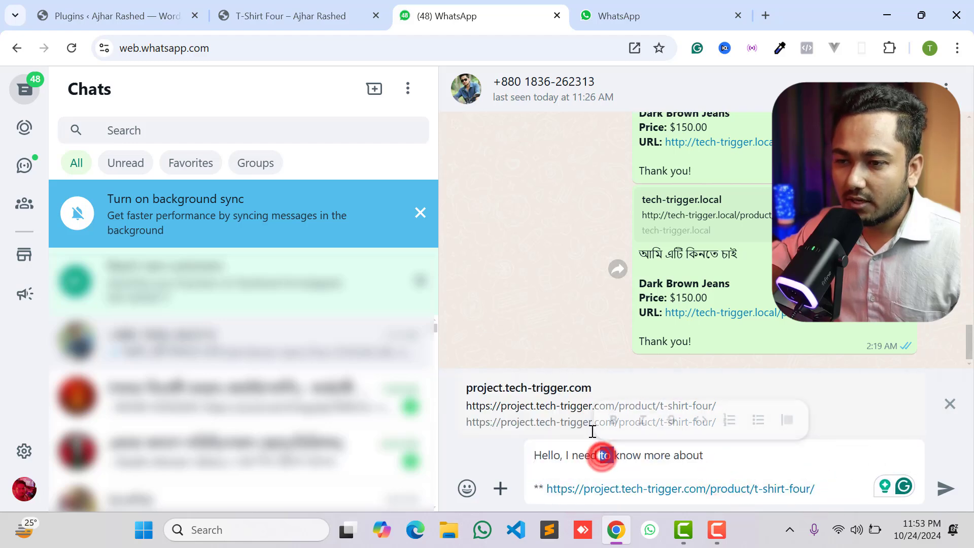
key(ctrl+shift+Tab)
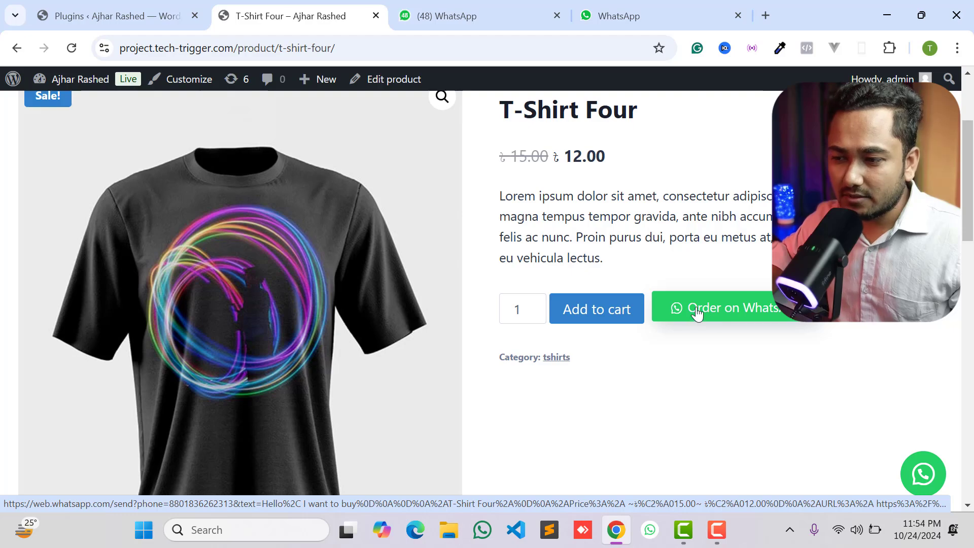
scroll(698, 312, down, 3)
scroll(705, 213, up, 2)
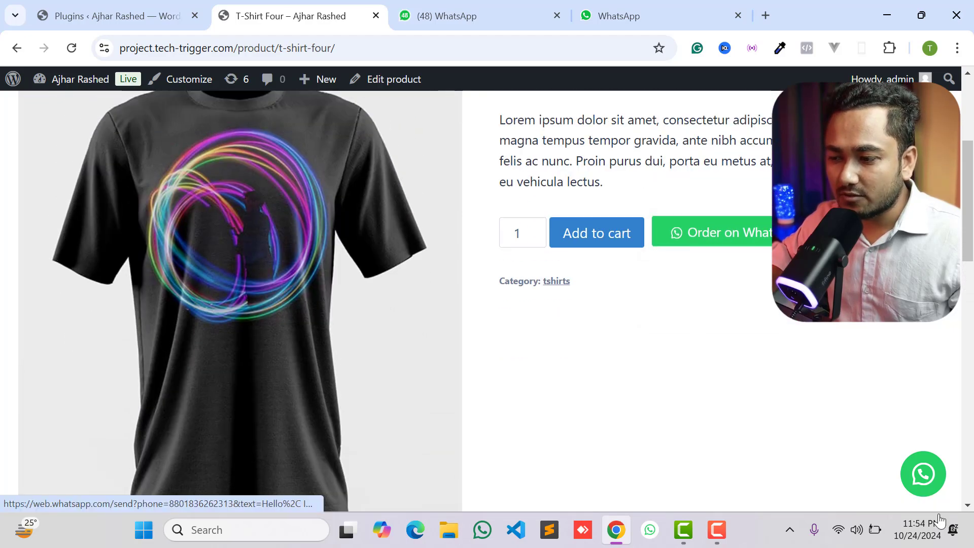
scroll(727, 250, up, 3)
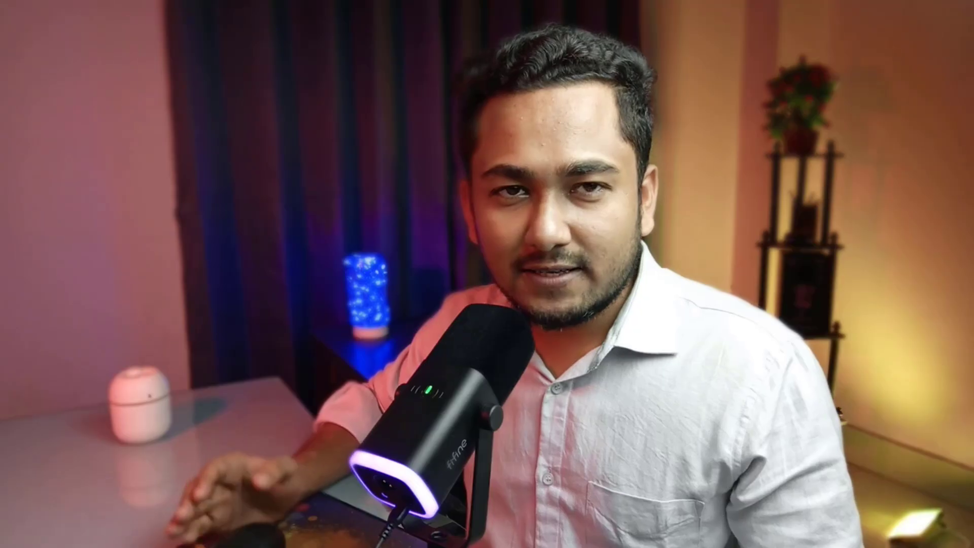